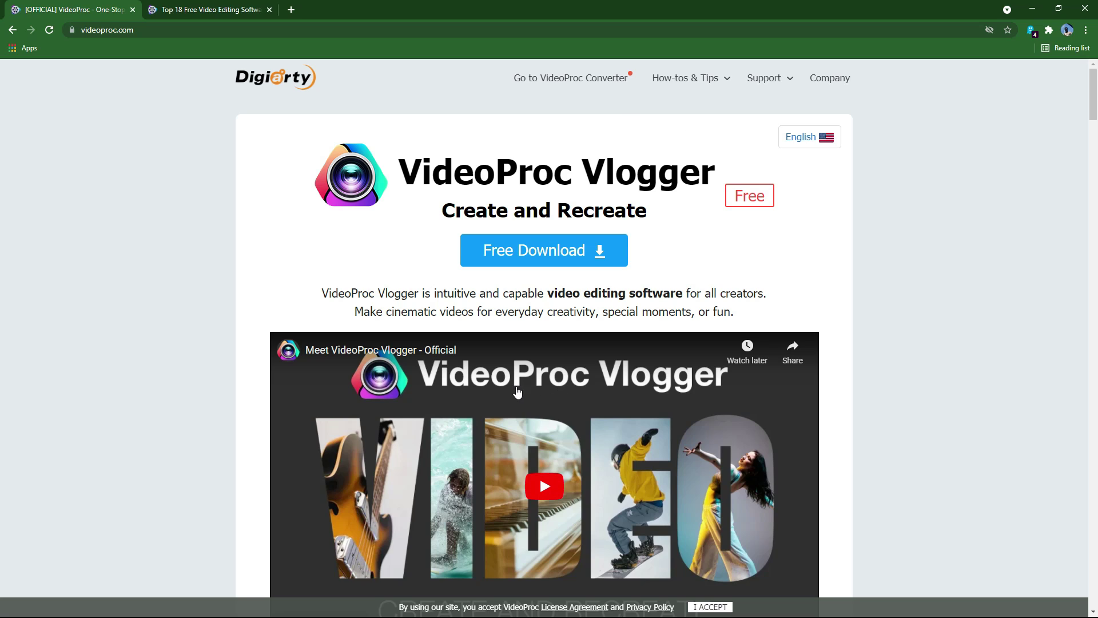
Look over the VideoProc home page, covering the Vlogger and Converter sections
{"action": "scroll", "coordinate": [596, 423], "scroll_direction": "down", "scroll_amount": 1}
{"action": "scroll", "coordinate": [596, 422], "scroll_direction": "down", "scroll_amount": 3}
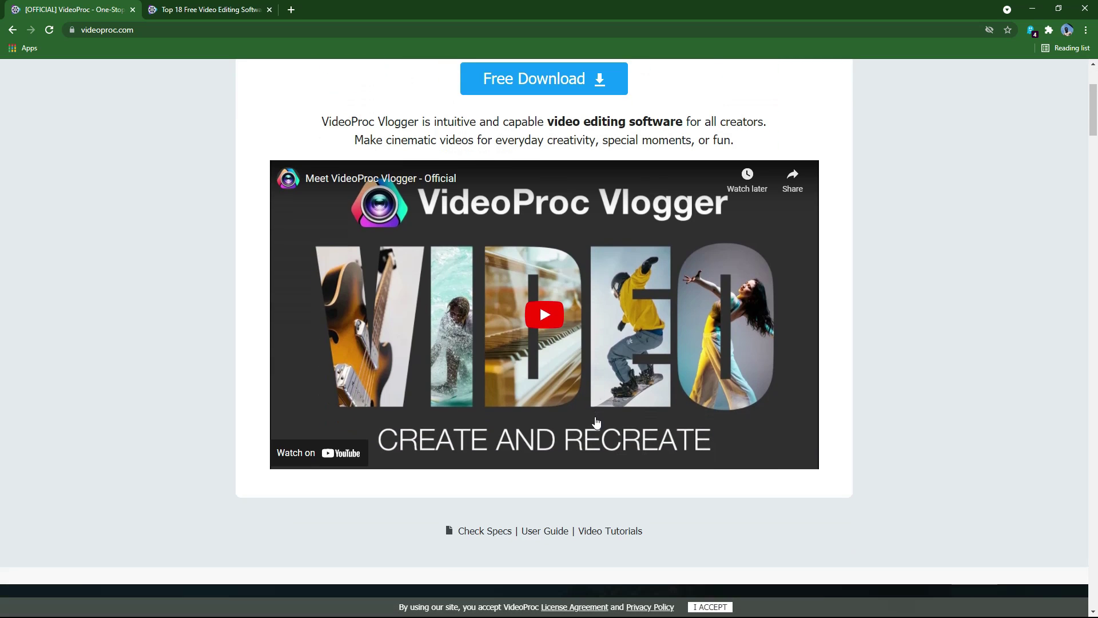
{"action": "scroll", "coordinate": [594, 422], "scroll_direction": "down", "scroll_amount": 1}
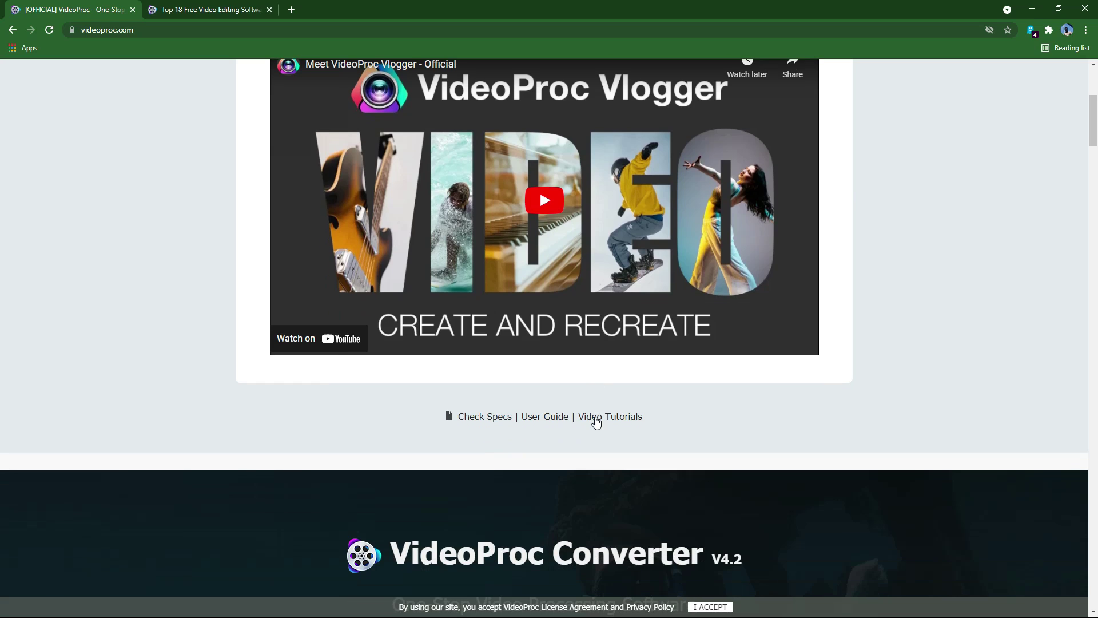
{"action": "scroll", "coordinate": [613, 435], "scroll_direction": "down", "scroll_amount": 2}
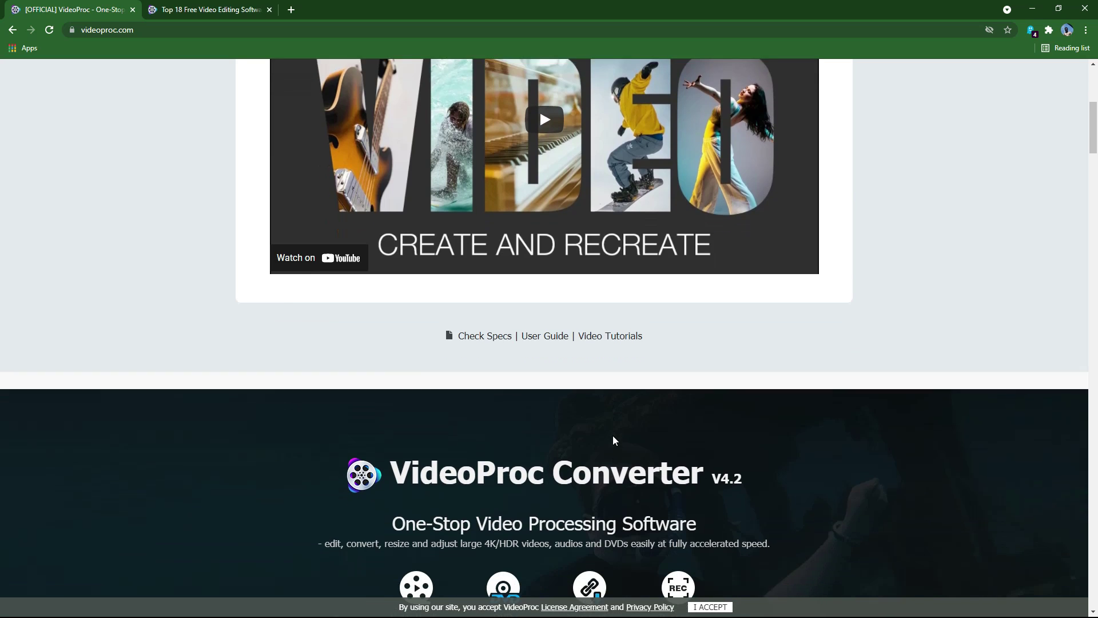
{"action": "scroll", "coordinate": [612, 435], "scroll_direction": "up", "scroll_amount": 3}
{"action": "scroll", "coordinate": [614, 434], "scroll_direction": "up", "scroll_amount": 4}
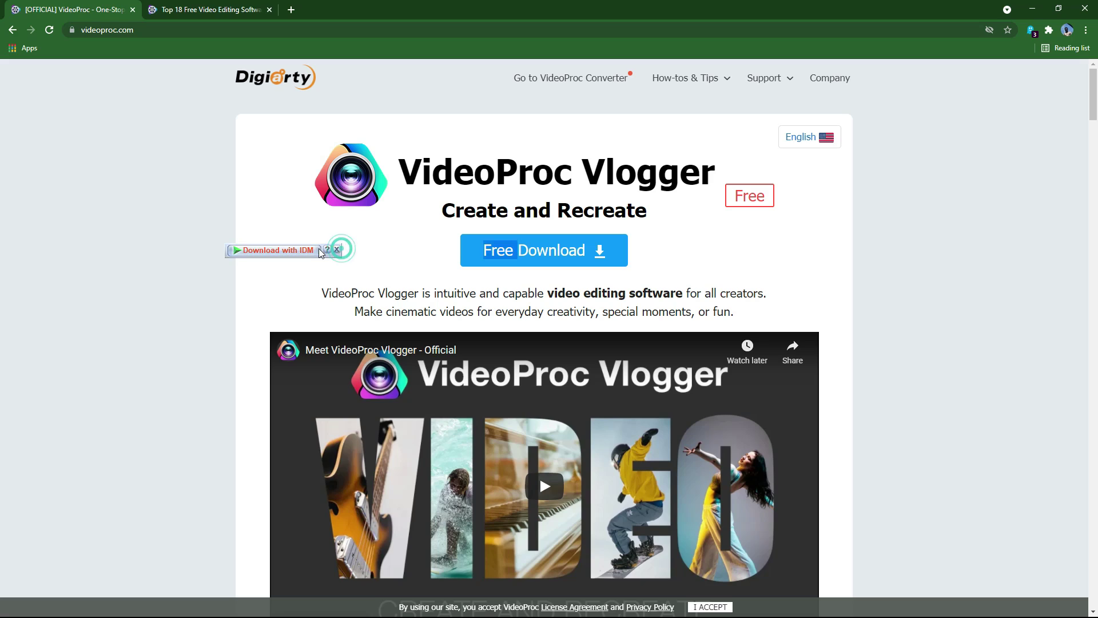
Download the free VideoProc Vlogger installer, saving videoproc-vlogger in the SOFTWARES folder on the MEDIA (G:) drive
{"action": "left_click", "coordinate": [543, 261]}
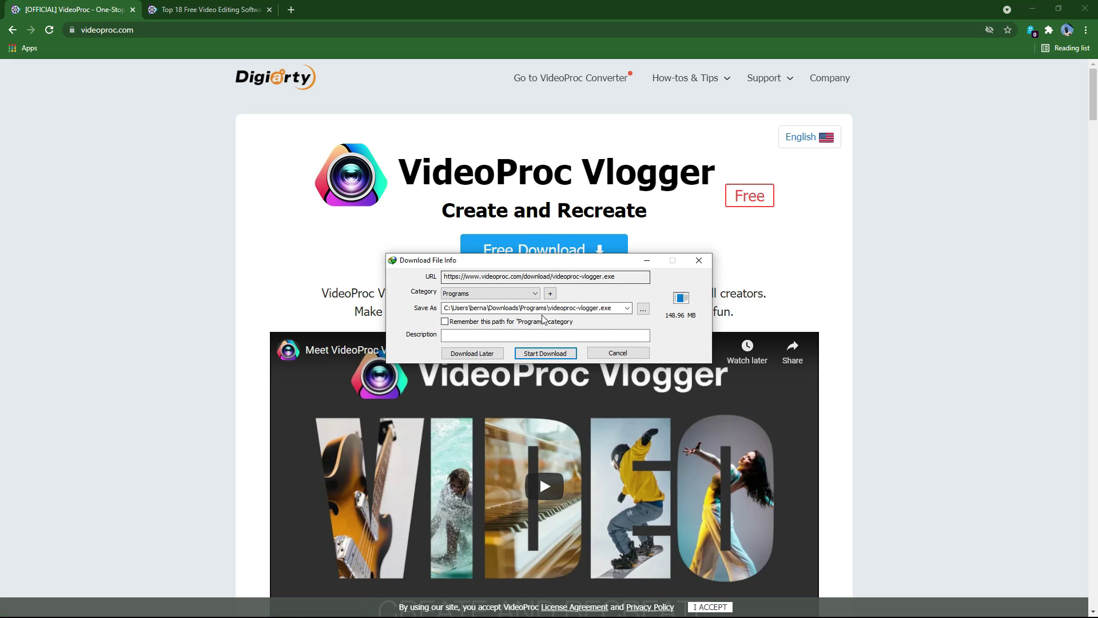
{"action": "left_click", "coordinate": [643, 309]}
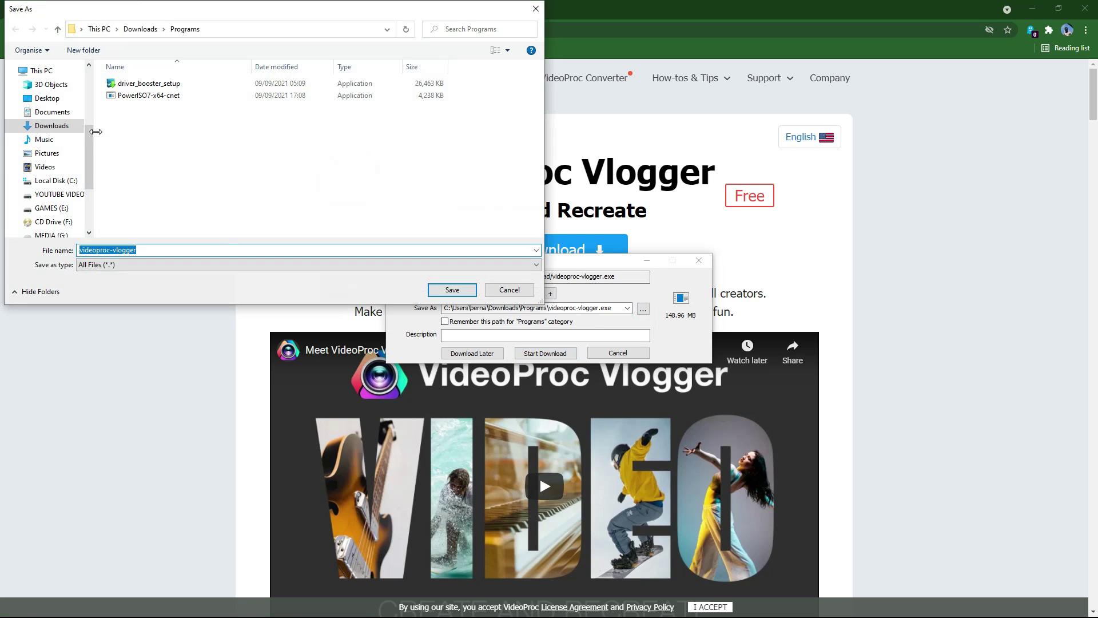
{"action": "left_click", "coordinate": [53, 195]}
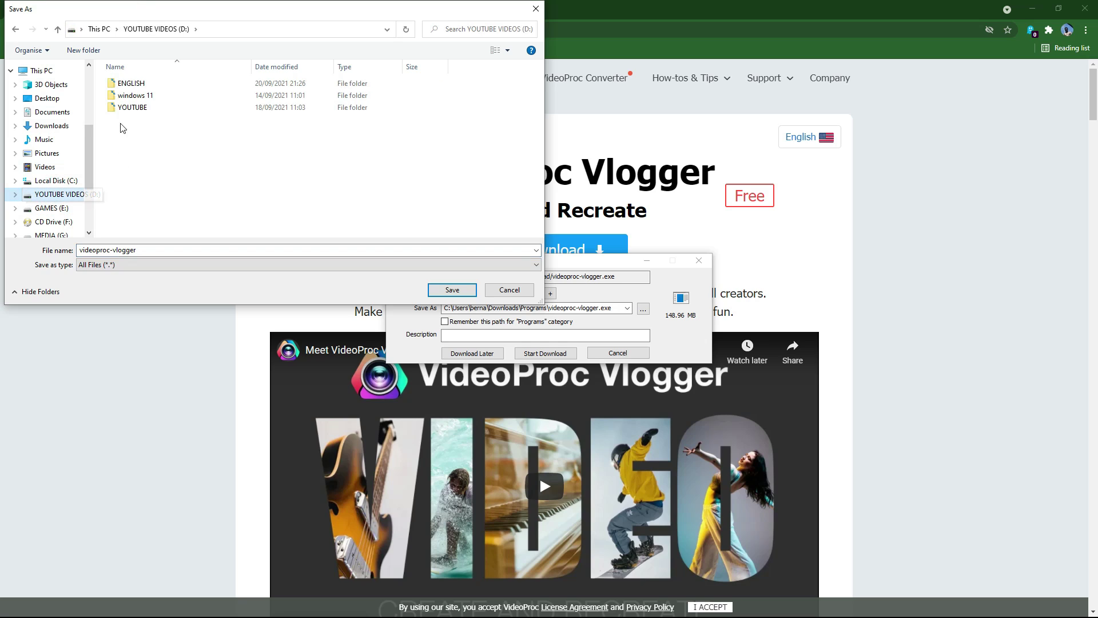
{"action": "left_click", "coordinate": [55, 208]}
{"action": "left_click", "coordinate": [58, 181]}
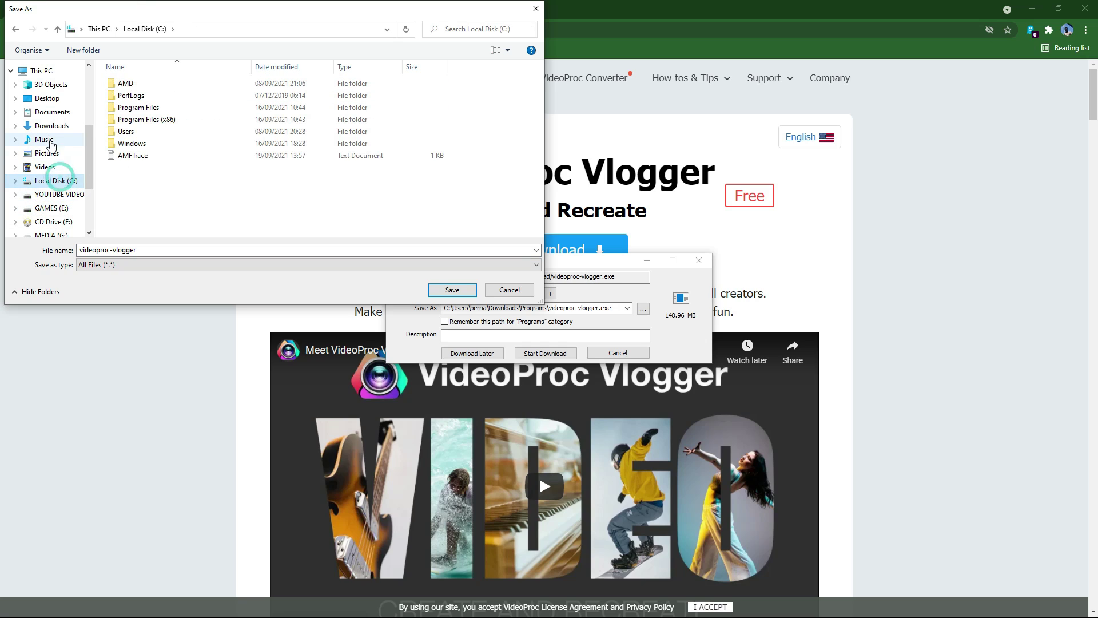
{"action": "left_click", "coordinate": [57, 69]}
{"action": "scroll", "coordinate": [181, 156], "scroll_direction": "down", "scroll_amount": 3}
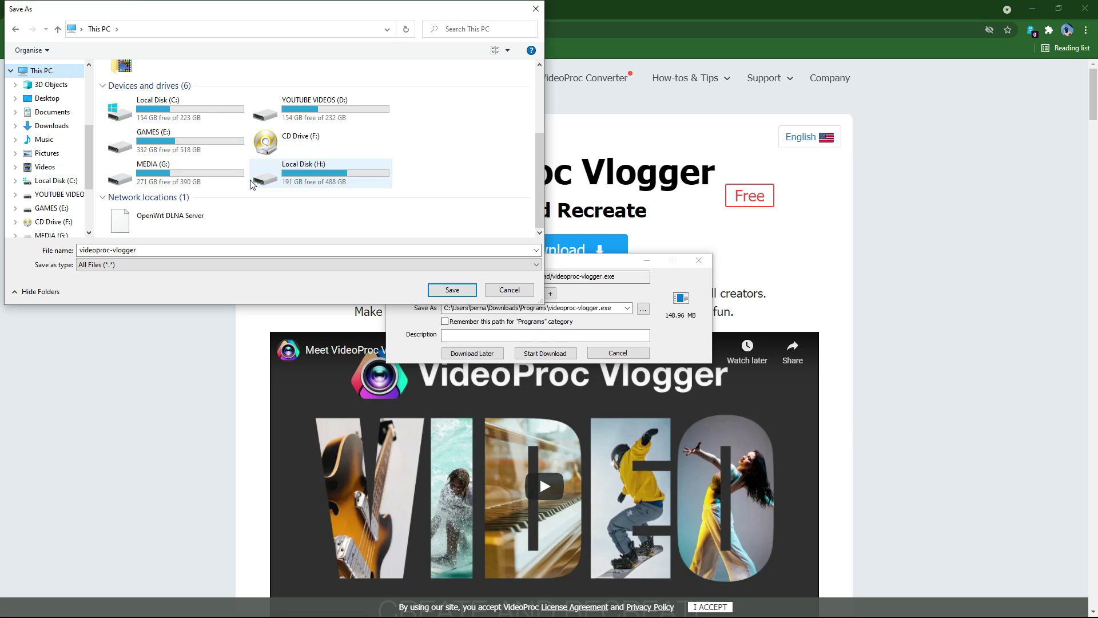
{"action": "double_click", "coordinate": [144, 163]}
{"action": "scroll", "coordinate": [144, 163], "scroll_direction": "down", "scroll_amount": 1}
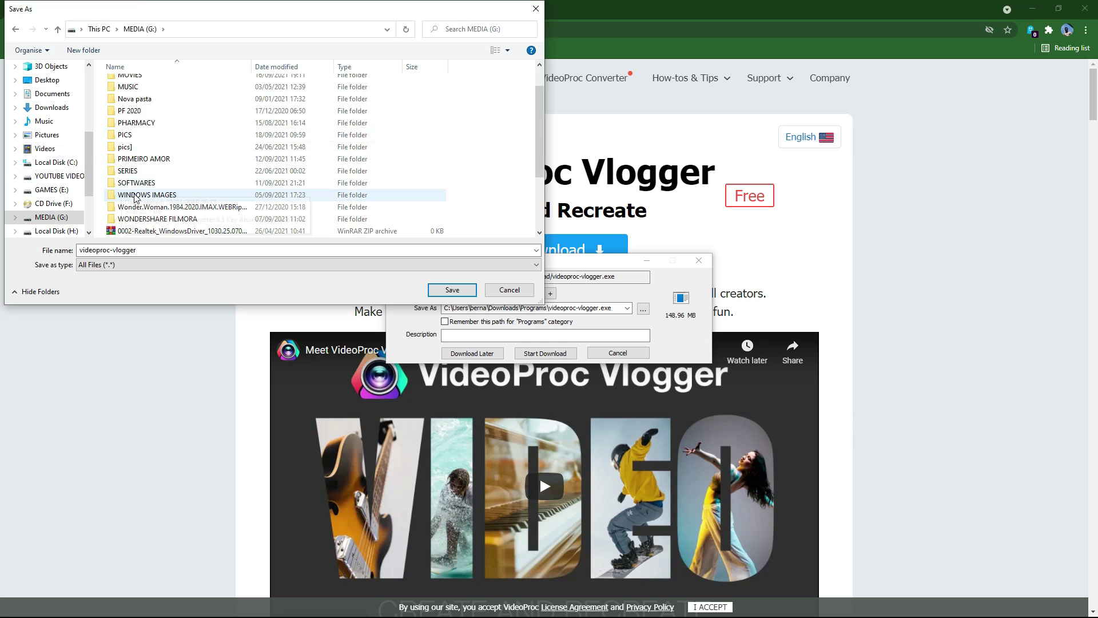
{"action": "double_click", "coordinate": [137, 184]}
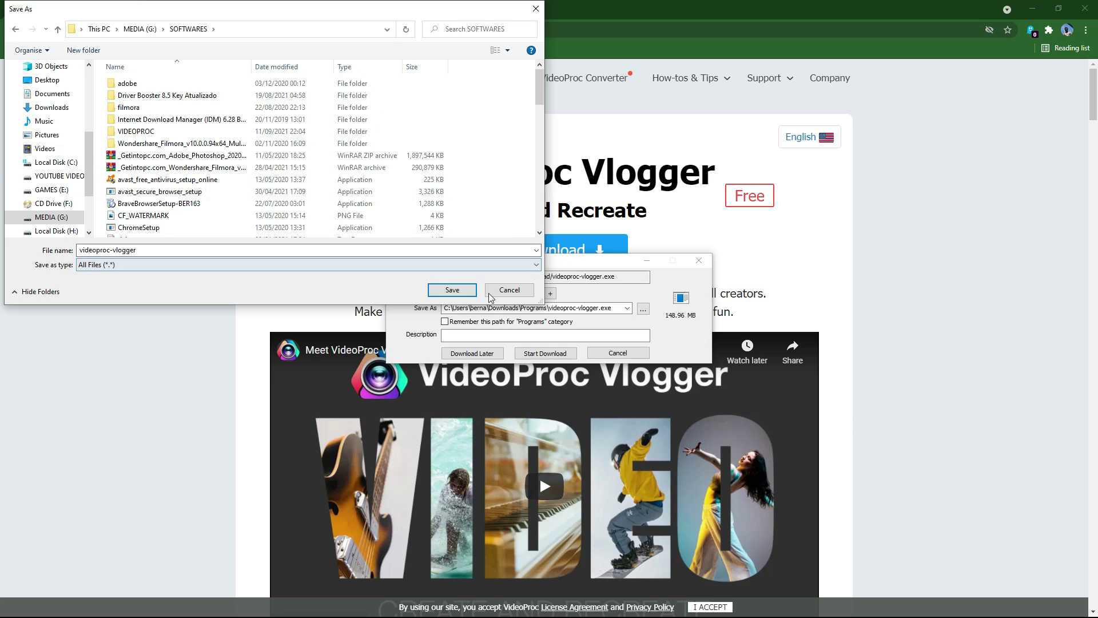
{"action": "left_click", "coordinate": [452, 290]}
{"action": "left_click", "coordinate": [536, 359]}
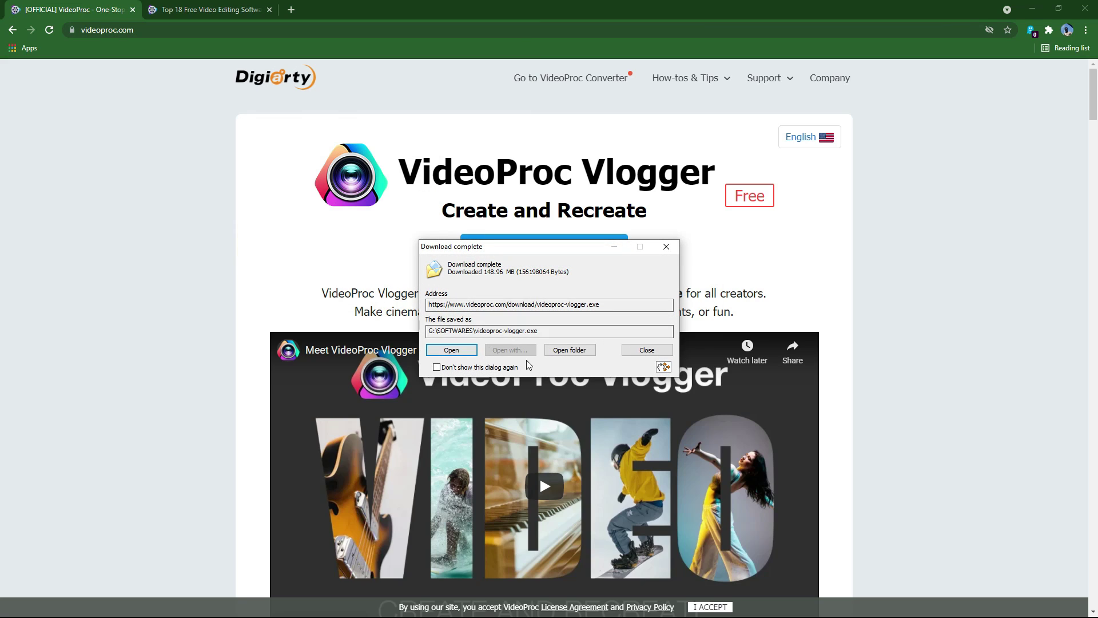
Run the downloaded videoproc-vlogger installer from its folder as administrator and install the program
{"action": "left_click", "coordinate": [458, 354]}
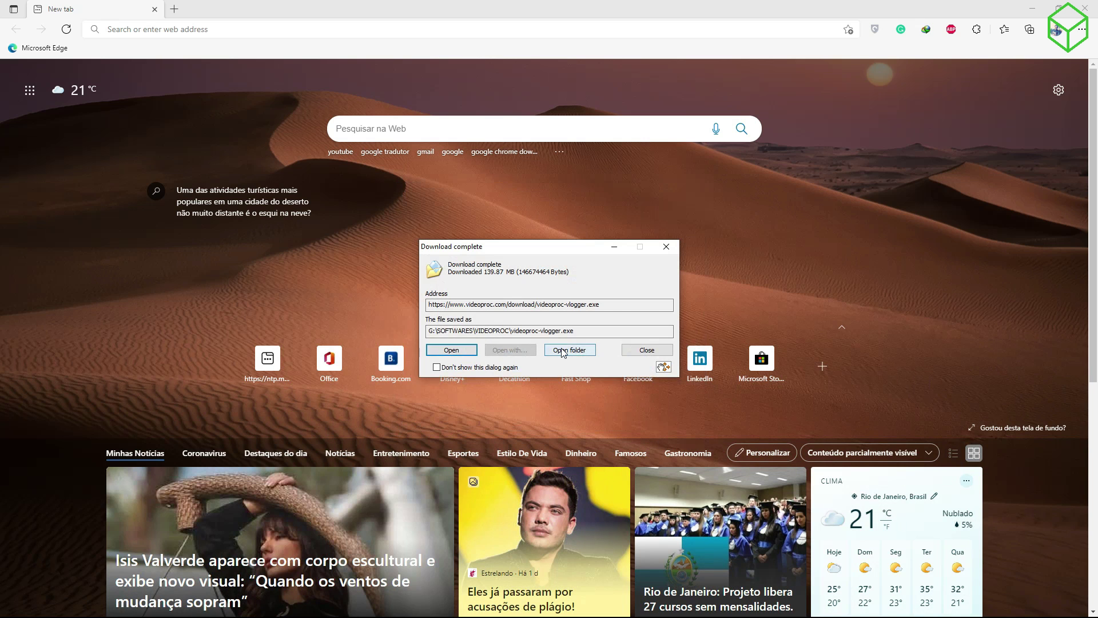
{"action": "left_click", "coordinate": [564, 350]}
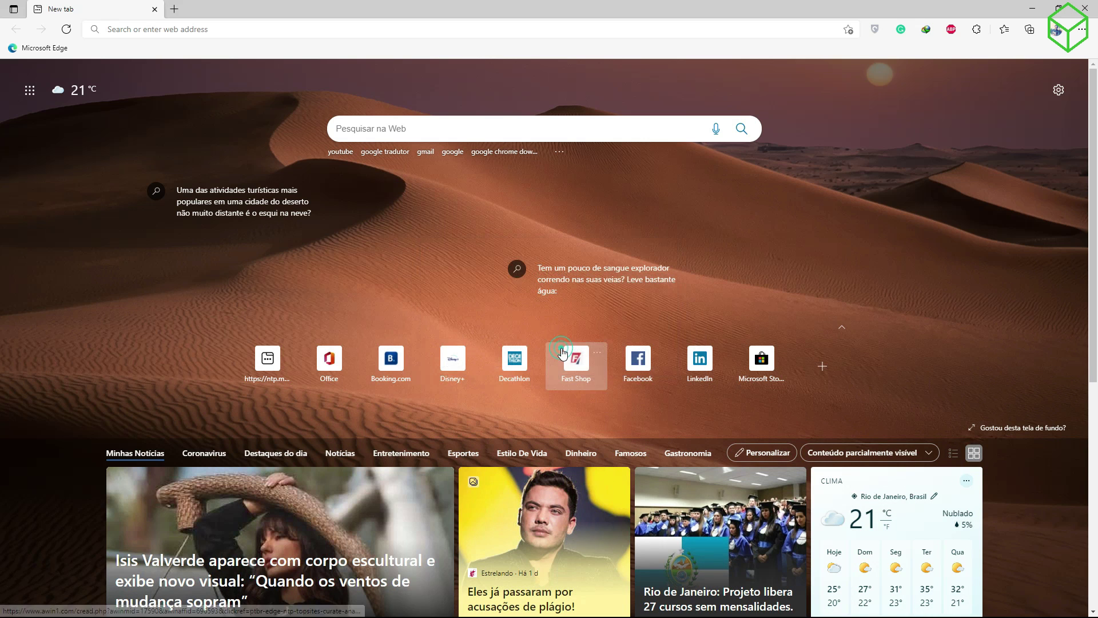
{"action": "right_click", "coordinate": [223, 278]}
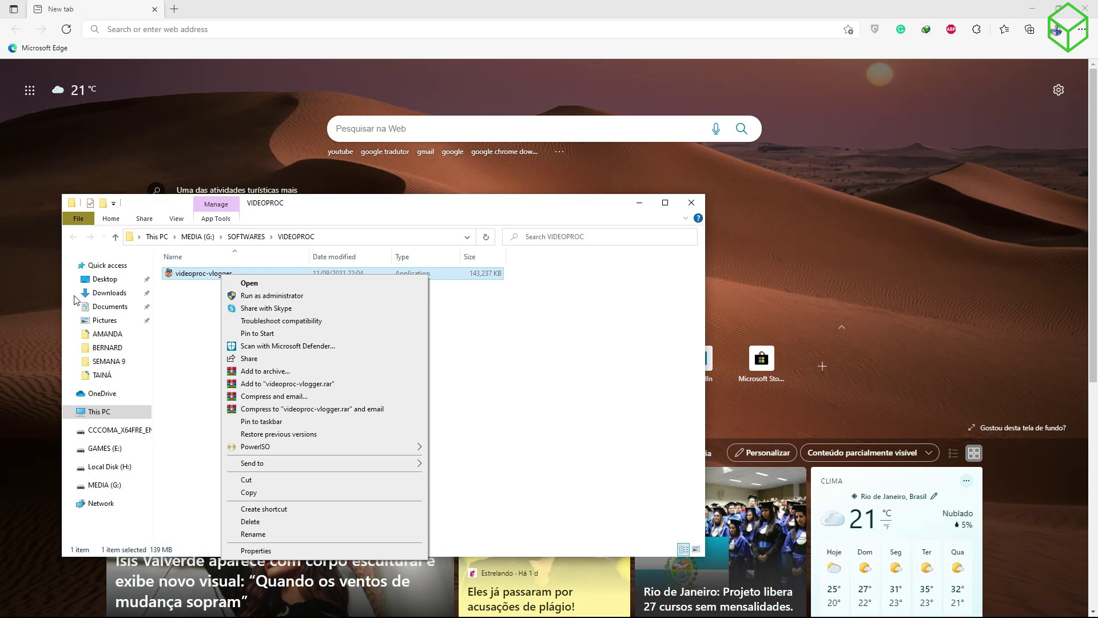
{"action": "left_click", "coordinate": [268, 297]}
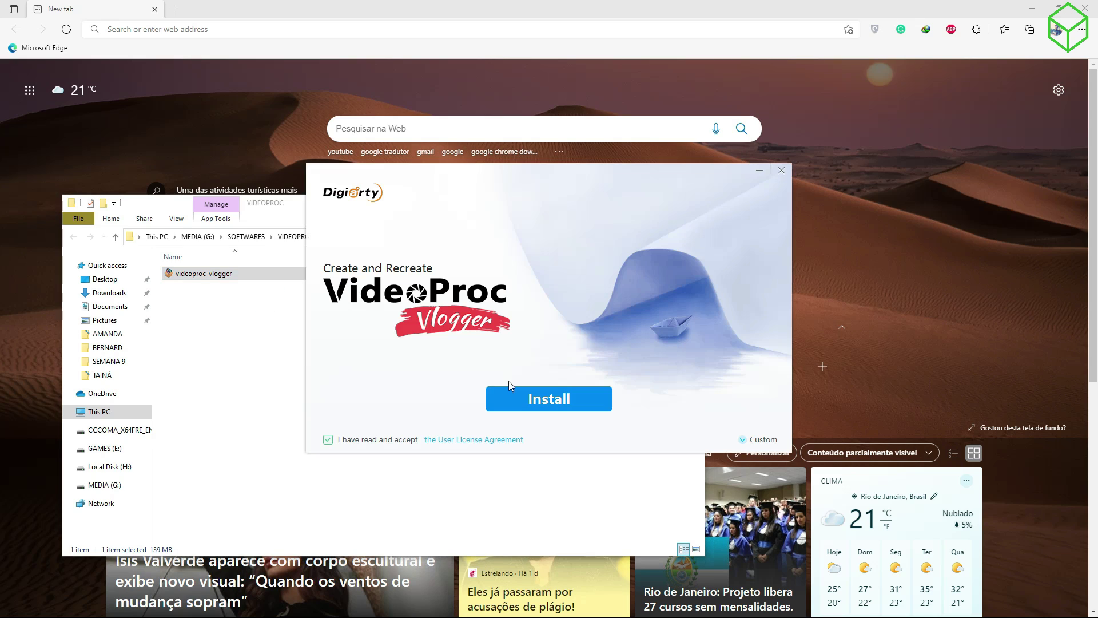
{"action": "left_click", "coordinate": [513, 398]}
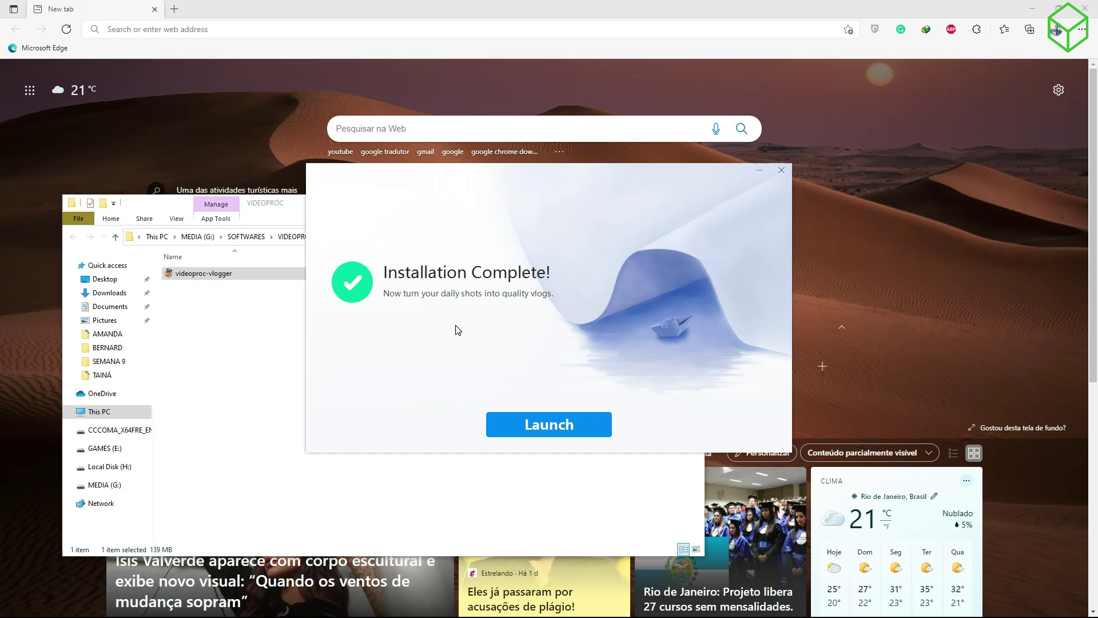
Launch VideoProc Vlogger and clear away the installer's folder window and the browser so its Project dialog is in front
{"action": "left_click", "coordinate": [540, 434]}
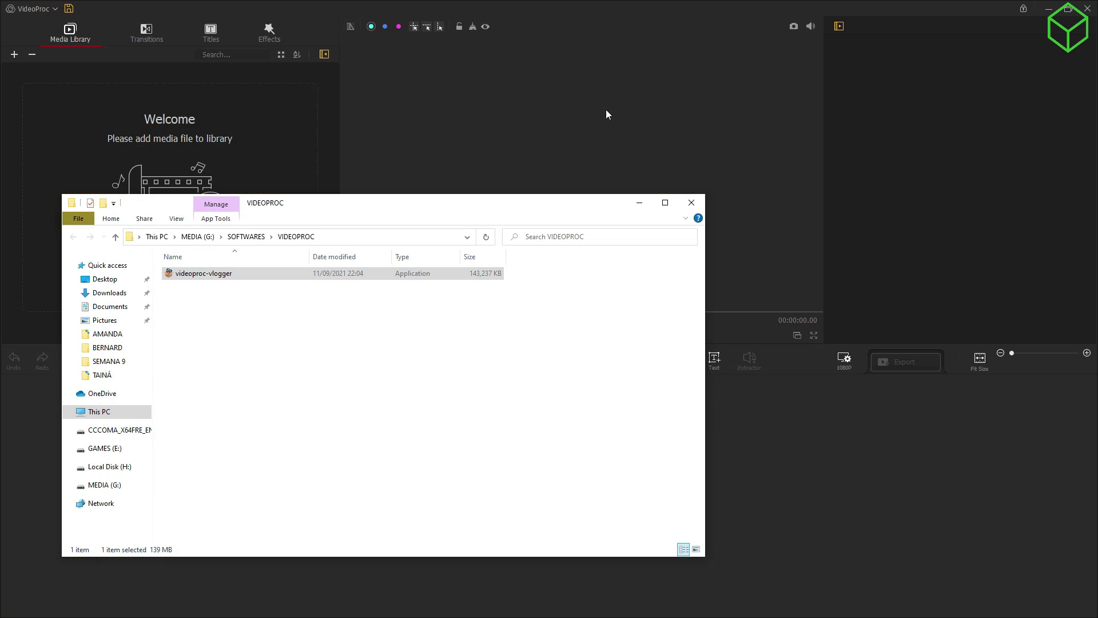
{"action": "left_click", "coordinate": [695, 204]}
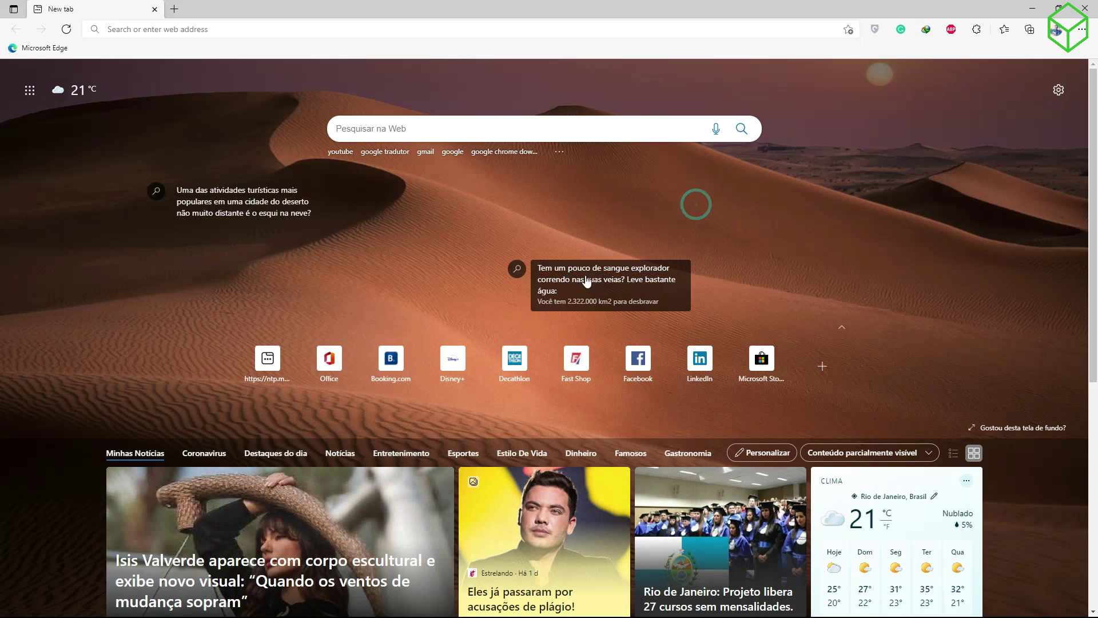
{"action": "left_click", "coordinate": [1033, 8]}
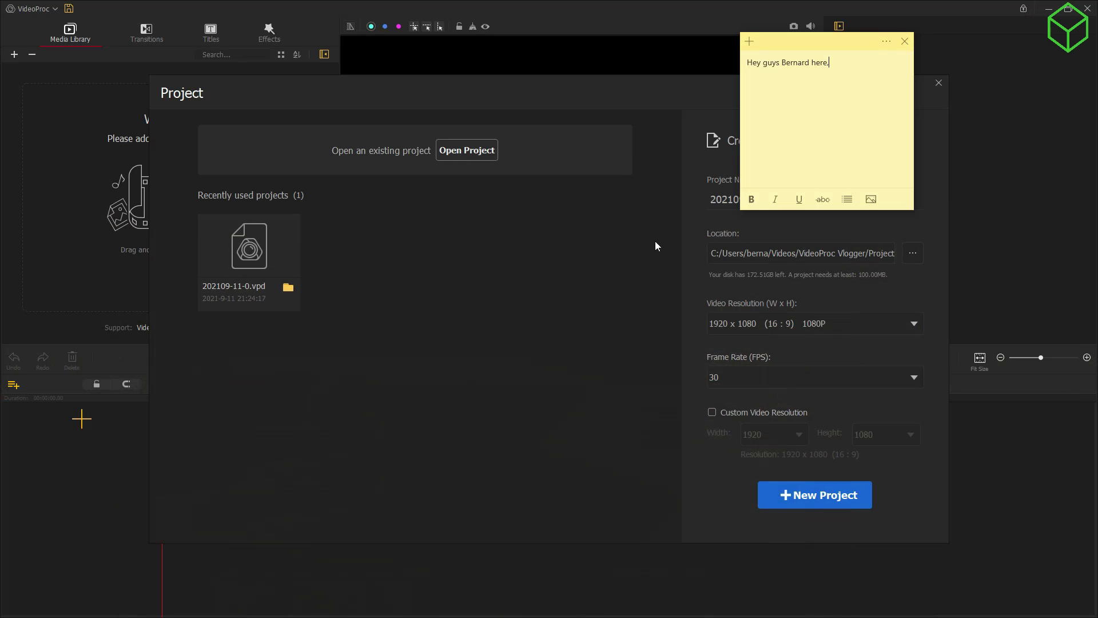
{"action": "left_click", "coordinate": [628, 90]}
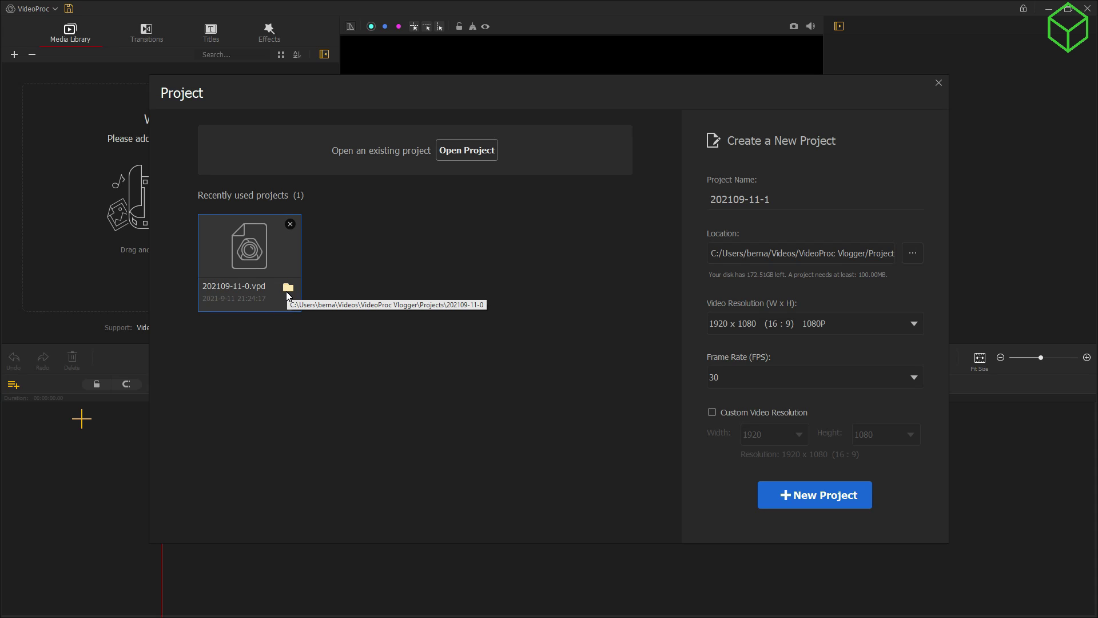
Create a new project with a frame rate of 120 FPS and a custom video resolution of 1920 x 1080
{"action": "left_click", "coordinate": [784, 380]}
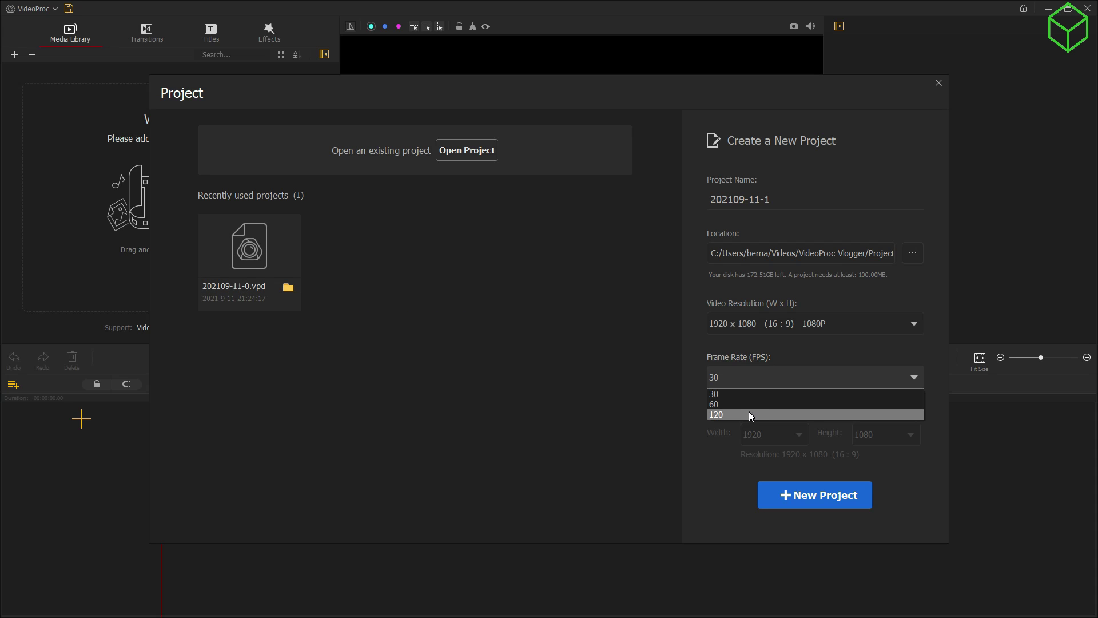
{"action": "left_click", "coordinate": [751, 415]}
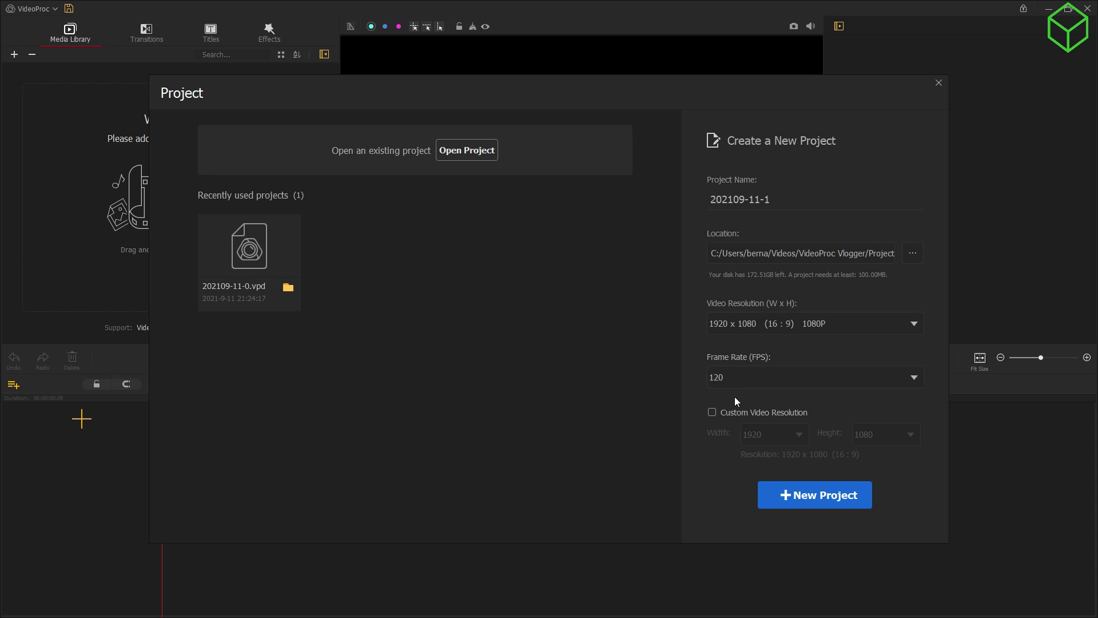
{"action": "left_click", "coordinate": [727, 414]}
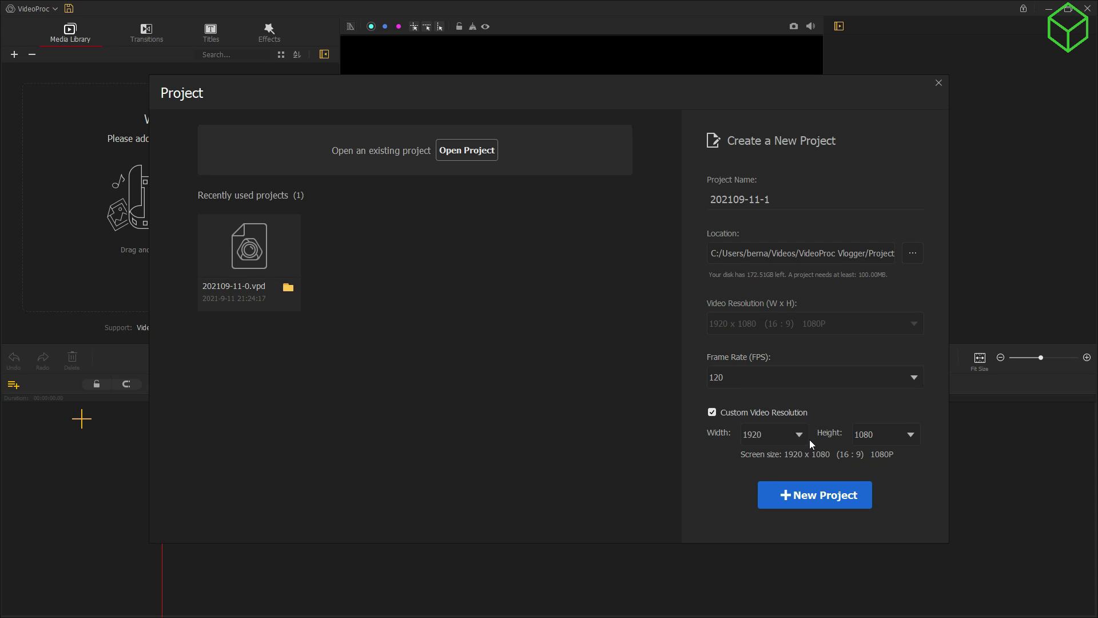
{"action": "left_click", "coordinate": [911, 436]}
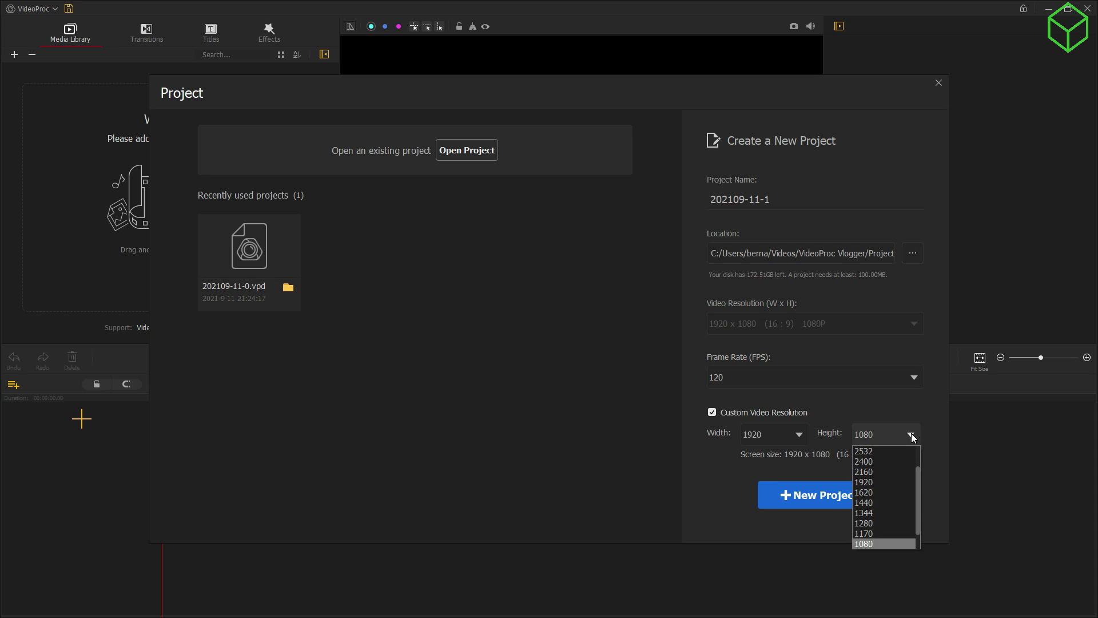
{"action": "left_click", "coordinate": [911, 436]}
{"action": "left_click", "coordinate": [797, 437]}
{"action": "left_click", "coordinate": [798, 448]}
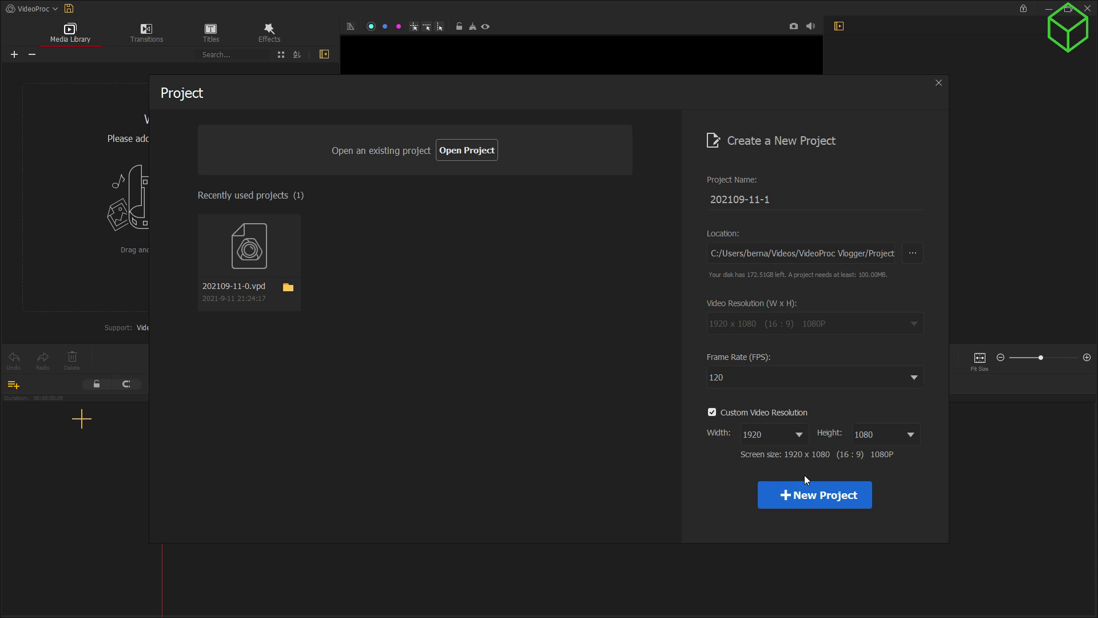
{"action": "left_click", "coordinate": [791, 493]}
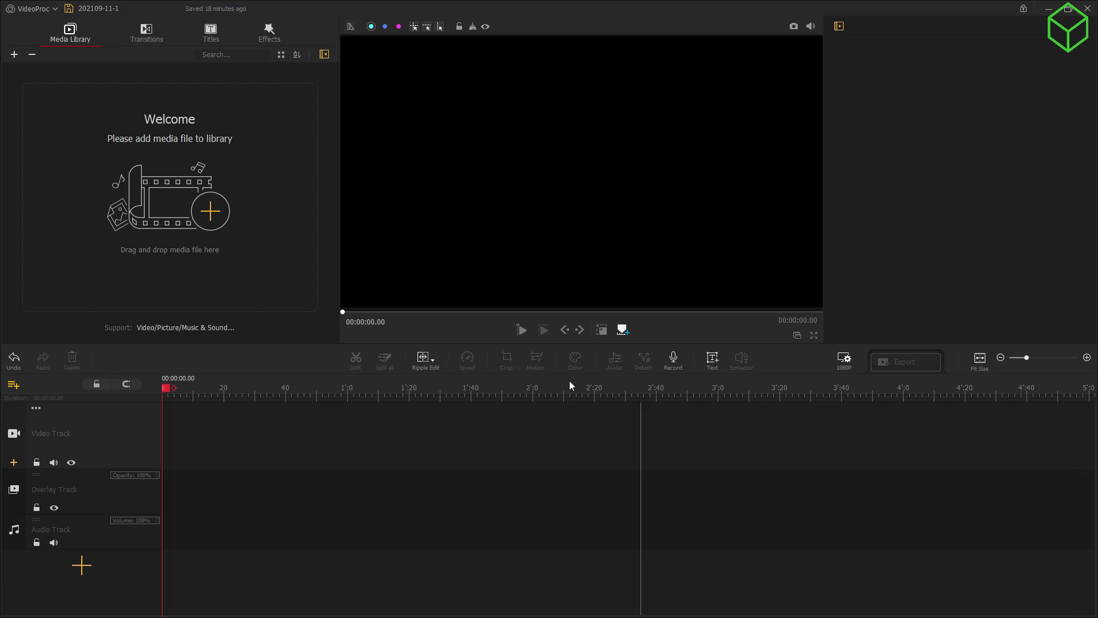
Import the green cube thumbnail picture from the Monetisation videos folder into the media library
{"action": "left_click", "coordinate": [216, 216]}
{"action": "scroll", "coordinate": [248, 222], "scroll_direction": "down", "scroll_amount": 1}
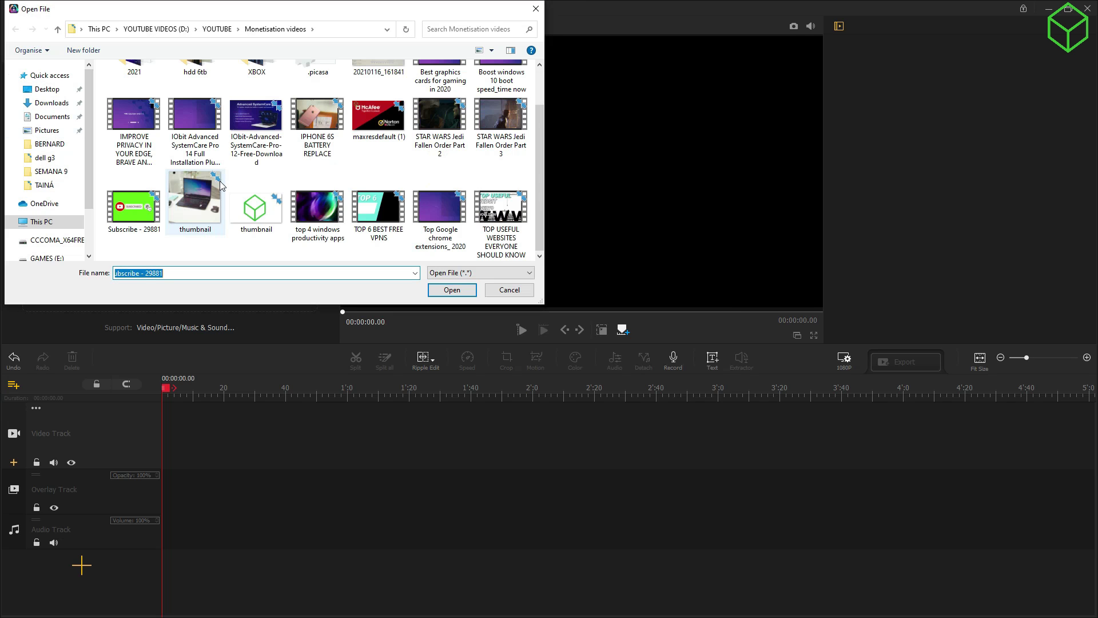
{"action": "left_click", "coordinate": [257, 220]}
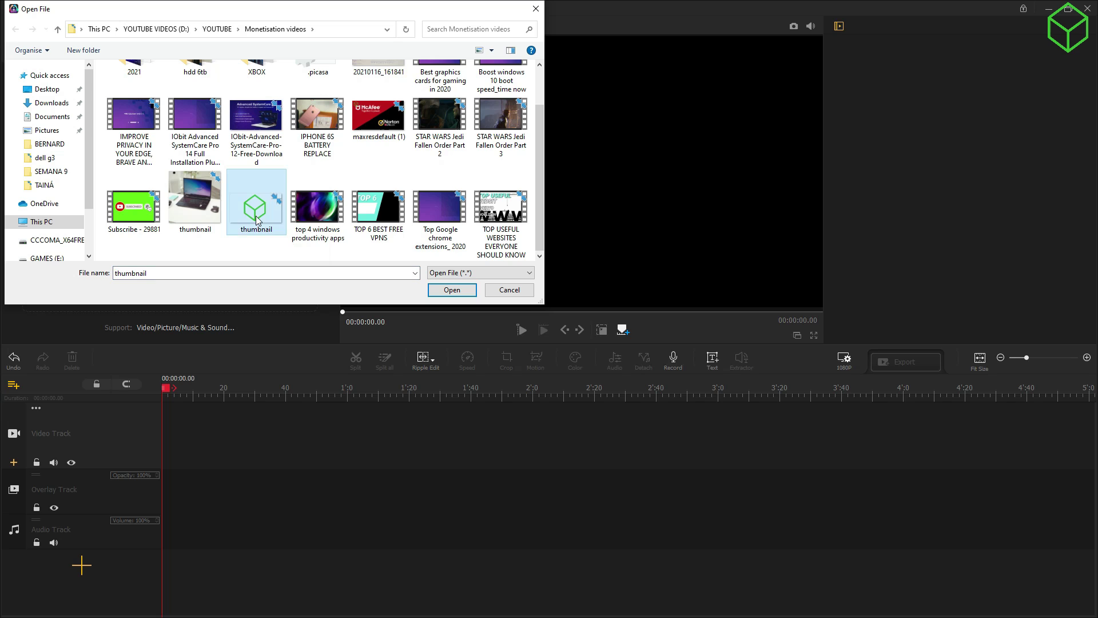
{"action": "double_click", "coordinate": [256, 220]}
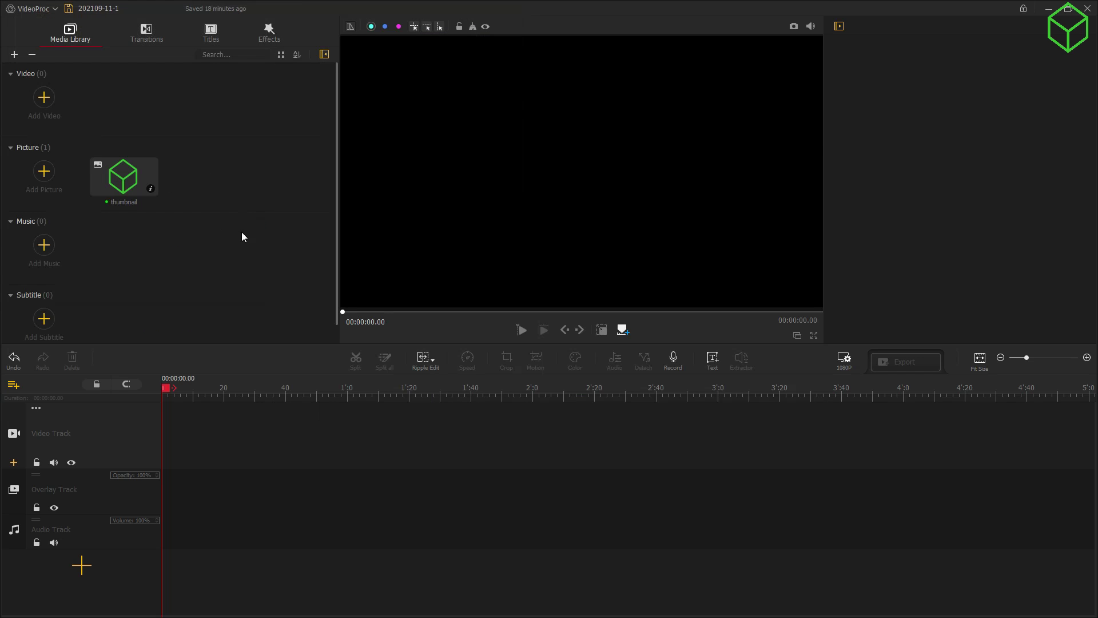
Import the videos MVI_1238, MVI_1241, MVI_1243 and MVI_1254 from New folder inside dell g3 into the media library
{"action": "left_click", "coordinate": [44, 100]}
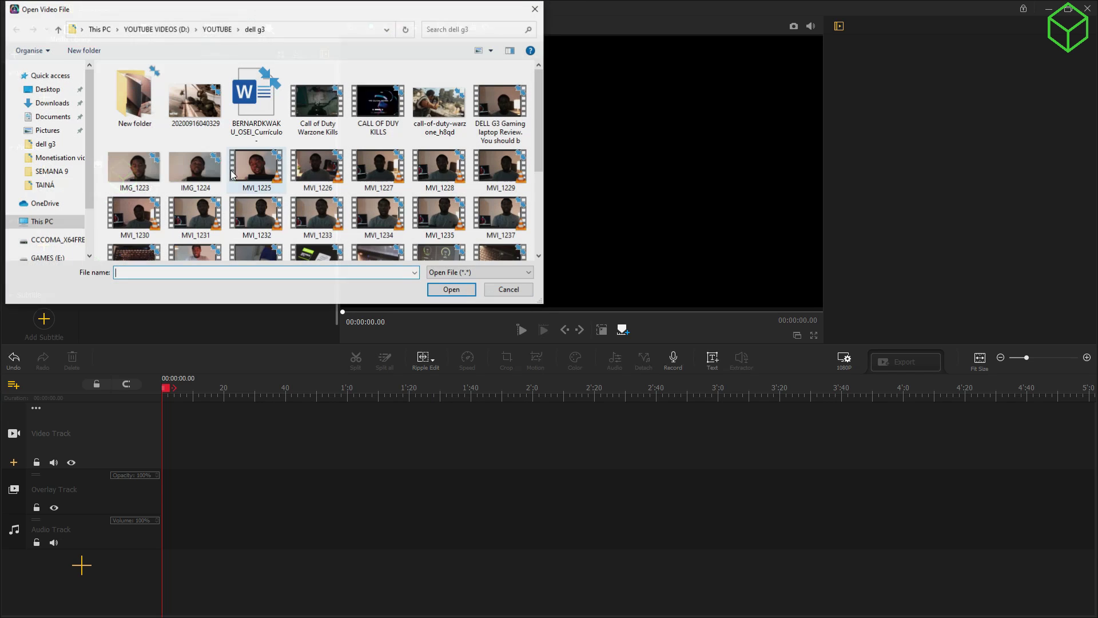
{"action": "double_click", "coordinate": [161, 126]}
{"action": "left_click_drag", "start_coordinate": [403, 160], "coordinate": [126, 83]}
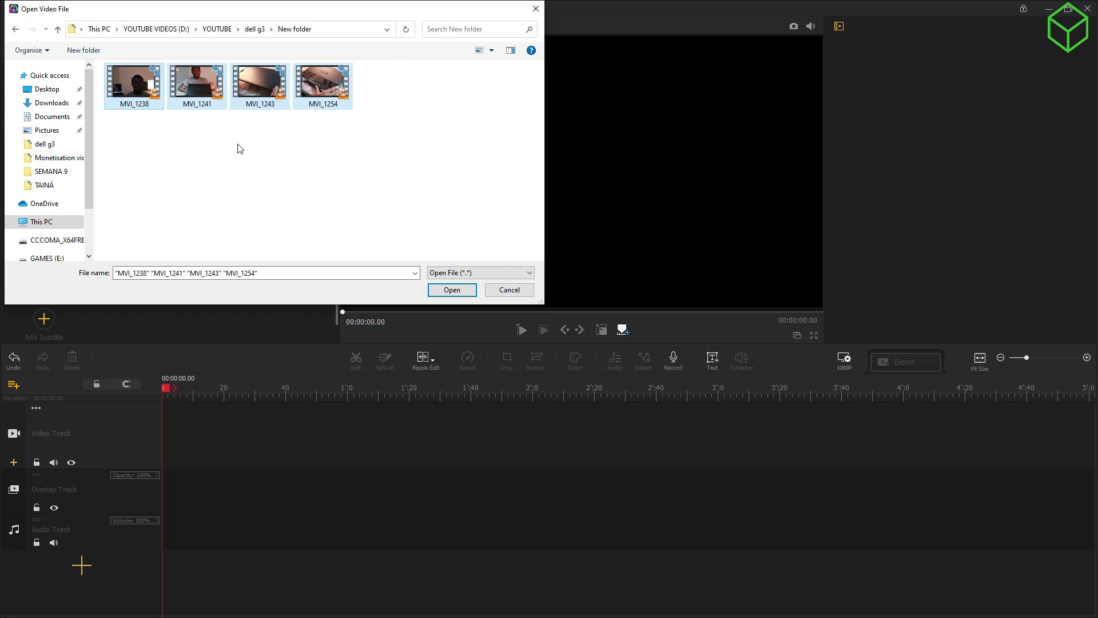
{"action": "left_click", "coordinate": [454, 291]}
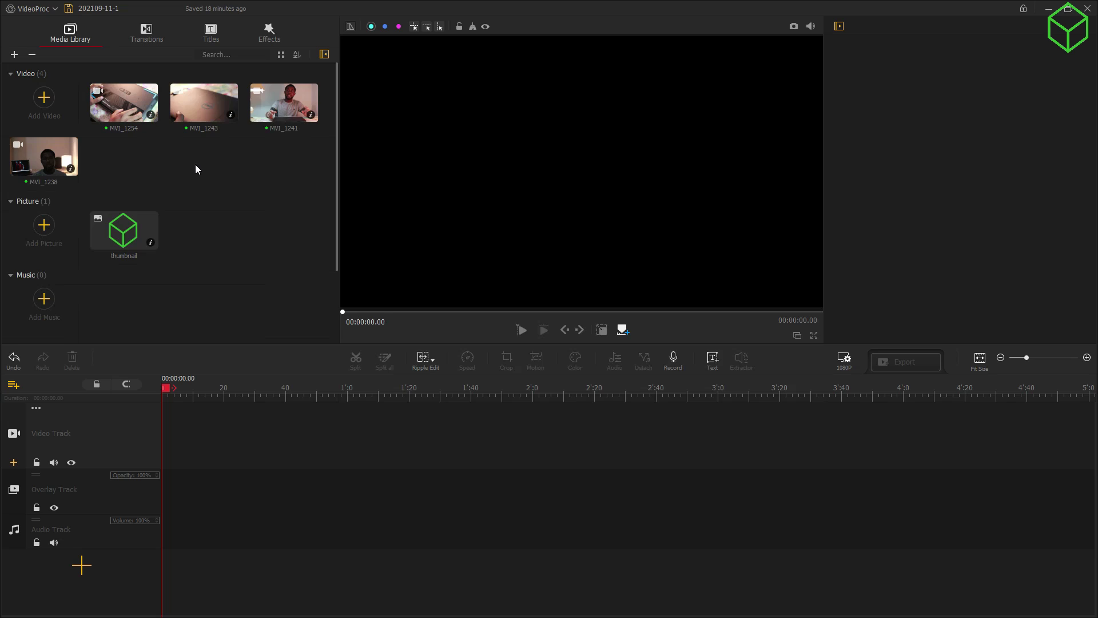
Start adding another video and look through the dell g3 and Monetisation videos folders for intro and outro clips
{"action": "left_click", "coordinate": [44, 98]}
{"action": "left_click", "coordinate": [57, 29]}
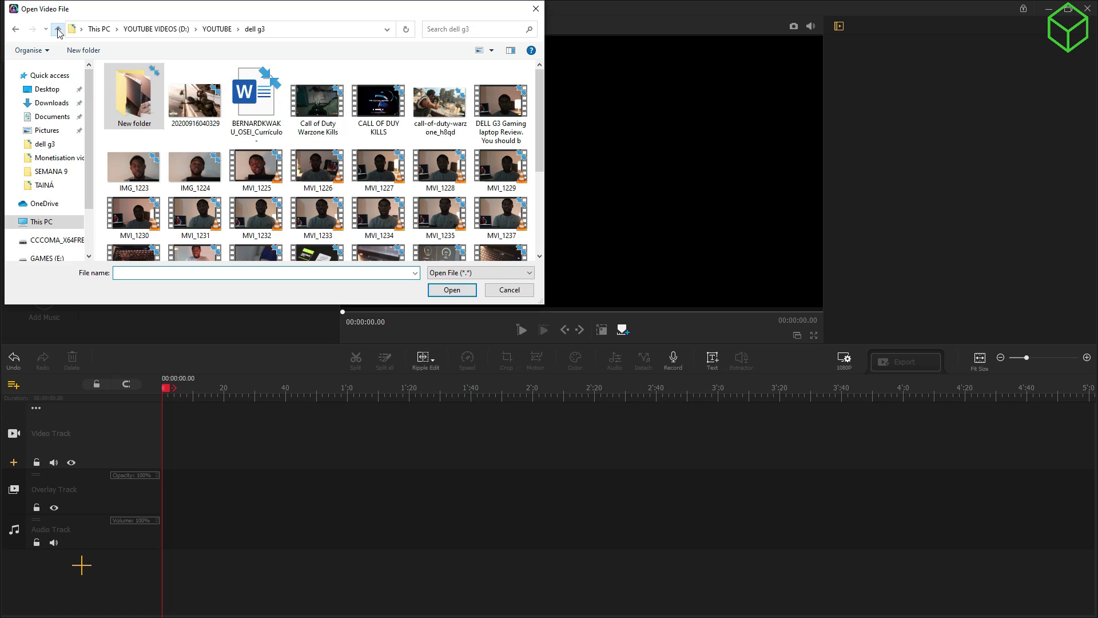
{"action": "scroll", "coordinate": [183, 170], "scroll_direction": "down", "scroll_amount": 5}
{"action": "scroll", "coordinate": [183, 170], "scroll_direction": "up", "scroll_amount": 5}
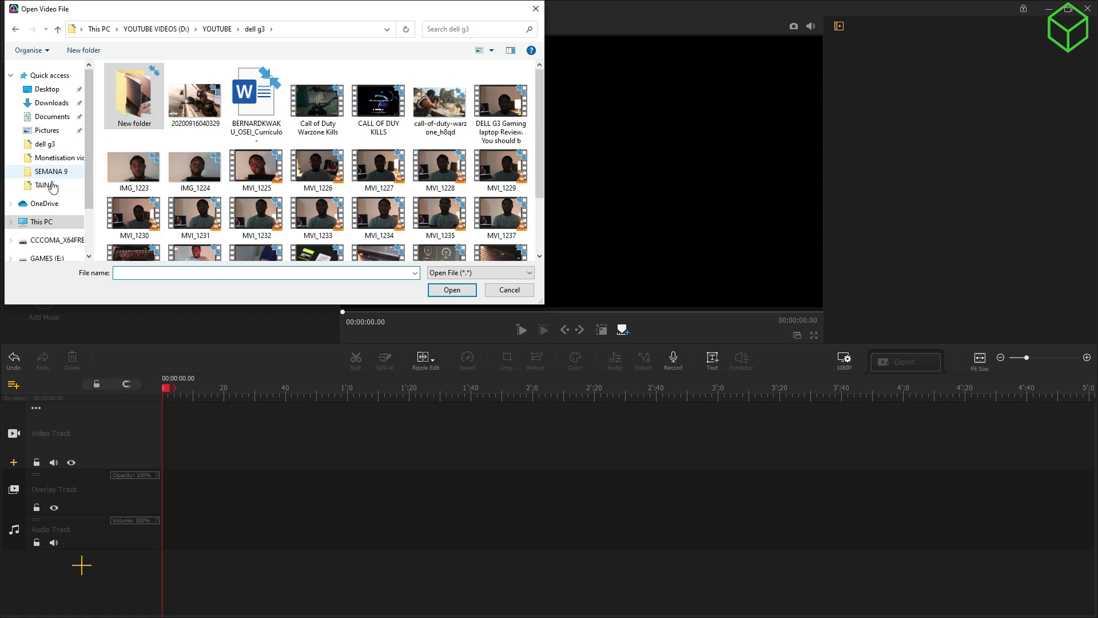
{"action": "left_click", "coordinate": [58, 29]}
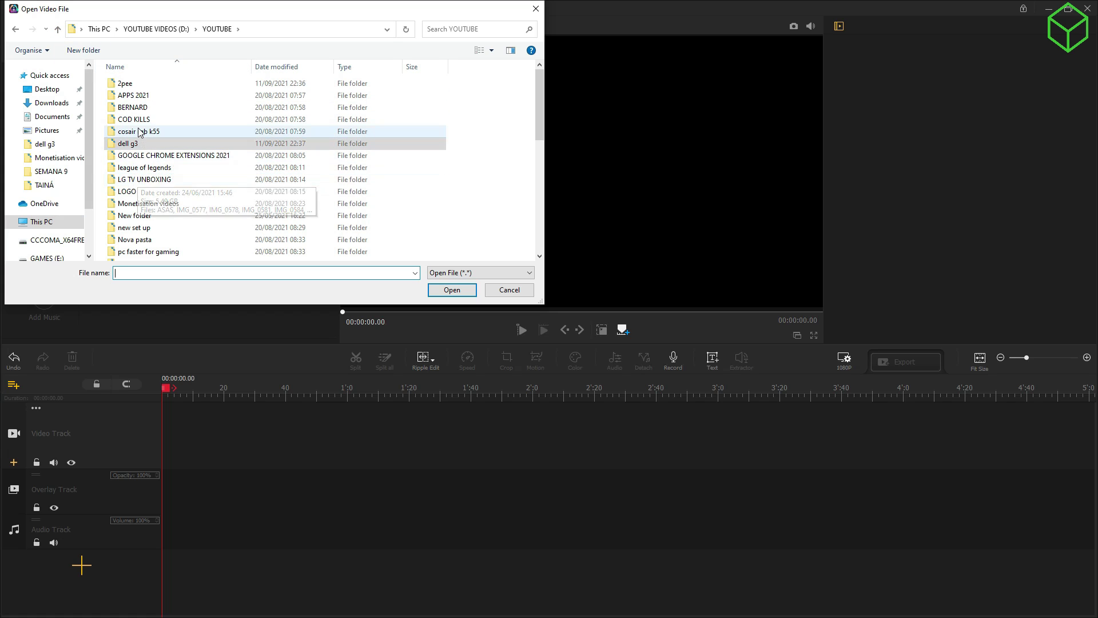
{"action": "double_click", "coordinate": [146, 204]}
{"action": "scroll", "coordinate": [171, 206], "scroll_direction": "down", "scroll_amount": 1}
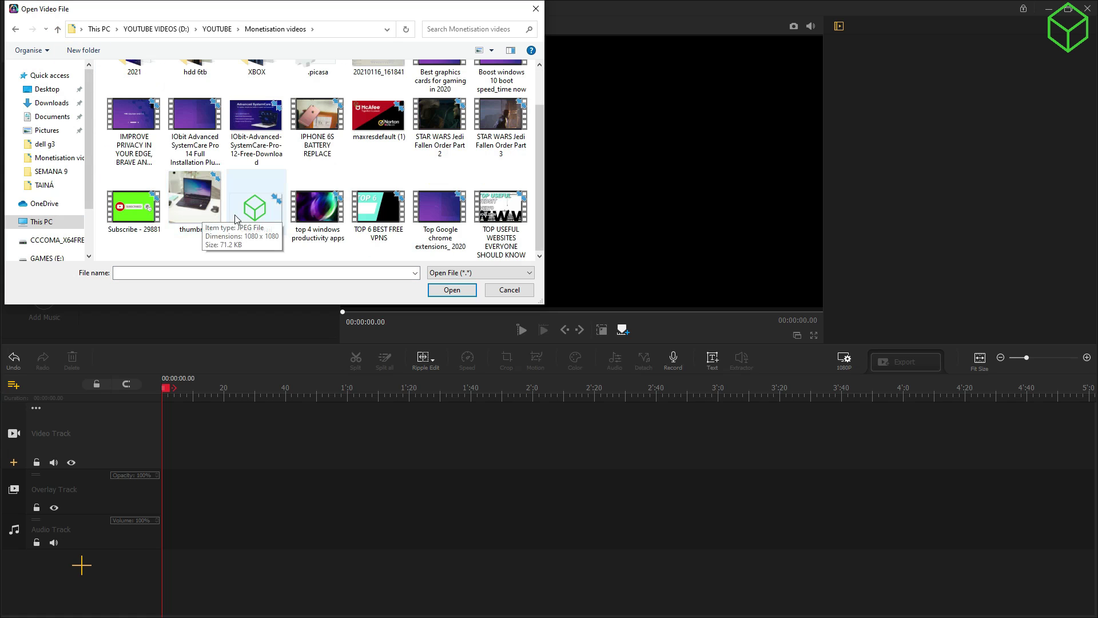
{"action": "scroll", "coordinate": [275, 206], "scroll_direction": "up", "scroll_amount": 1}
{"action": "scroll", "coordinate": [138, 149], "scroll_direction": "down", "scroll_amount": 1}
{"action": "scroll", "coordinate": [132, 141], "scroll_direction": "up", "scroll_amount": 1}
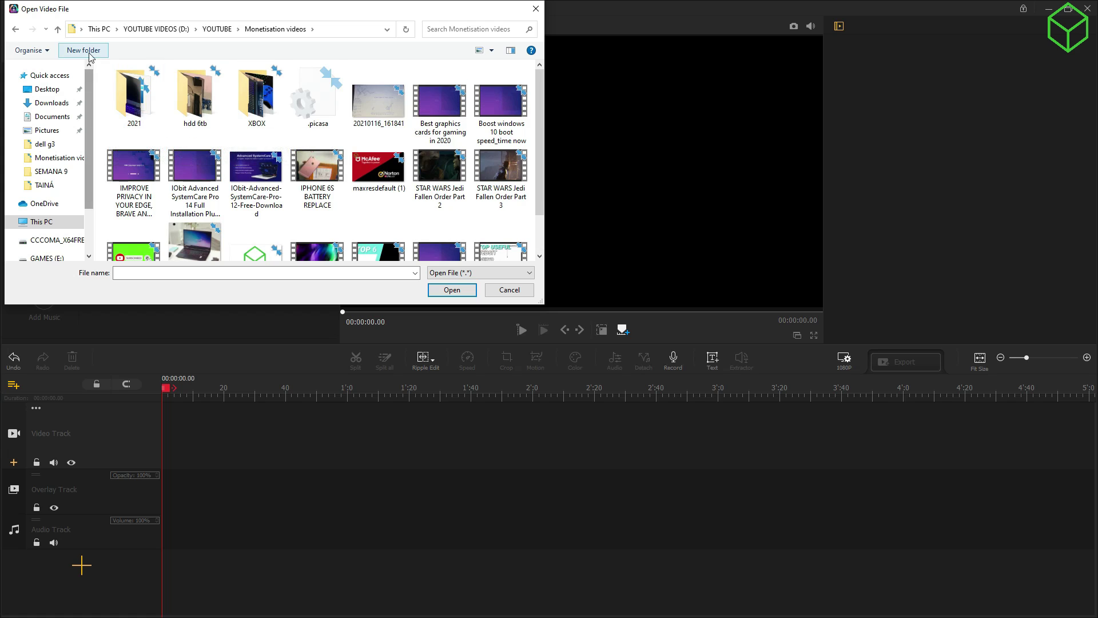
Import the silicon_insider and ETERNAL DRIP INTRO videos from the LOGO folder into the media library
{"action": "left_click", "coordinate": [57, 29]}
{"action": "scroll", "coordinate": [134, 121], "scroll_direction": "down", "scroll_amount": 1}
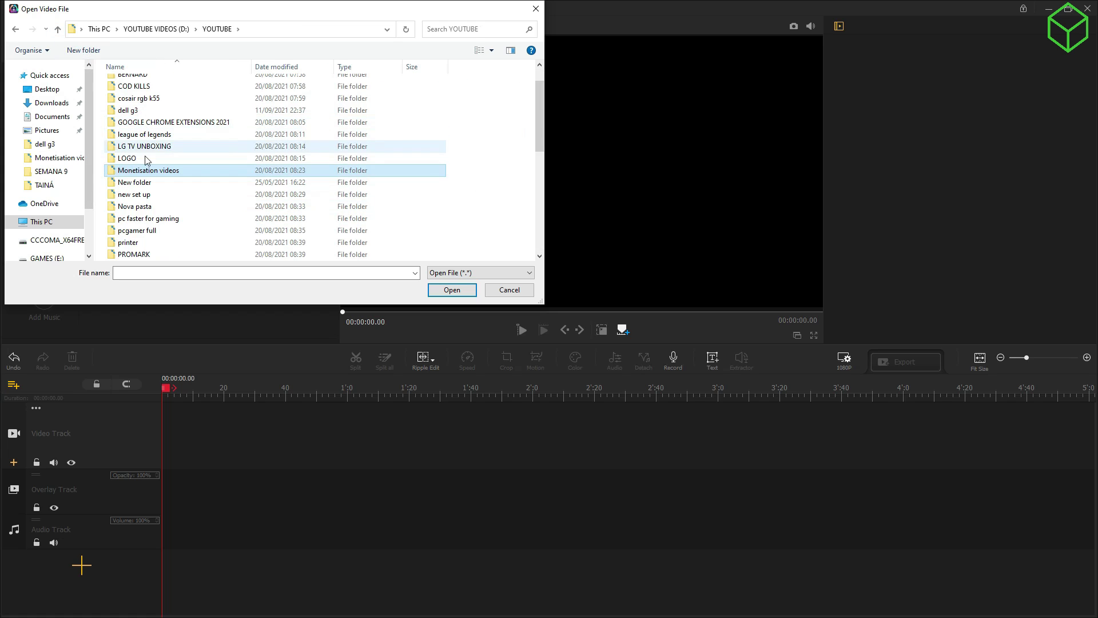
{"action": "double_click", "coordinate": [127, 158]}
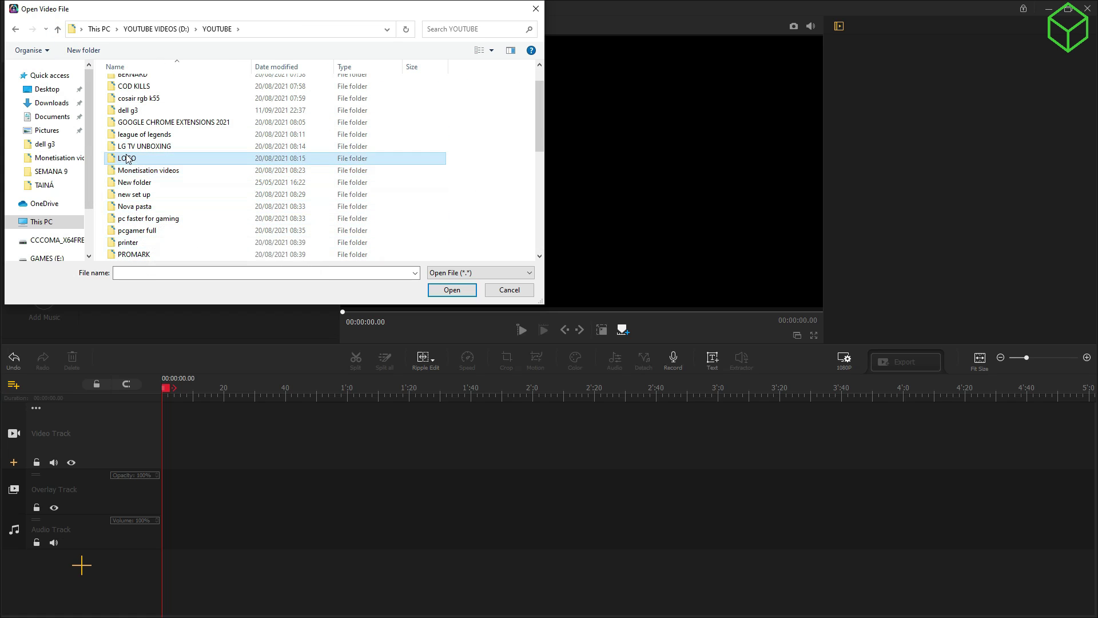
{"action": "left_click_drag", "start_coordinate": [245, 123], "coordinate": [141, 84]}
{"action": "left_click", "coordinate": [452, 291]}
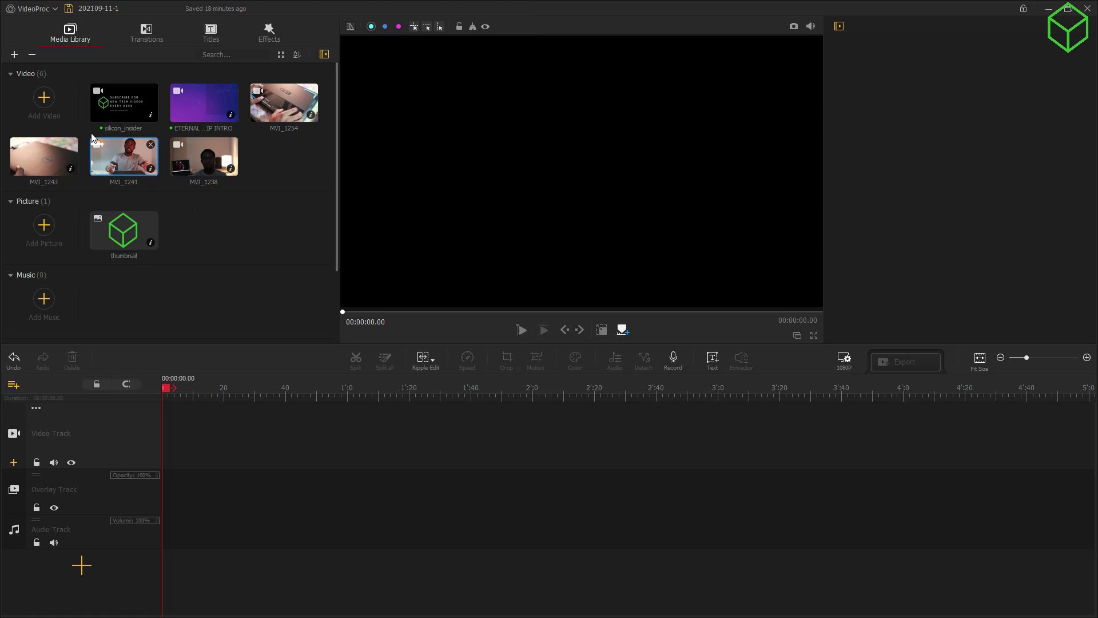
Place ETERNAL DRIP INTRO ahead of silicon_insider on the video track and delete the silicon_insider clip from the timeline
{"action": "left_click_drag", "start_coordinate": [109, 104], "coordinate": [189, 443]}
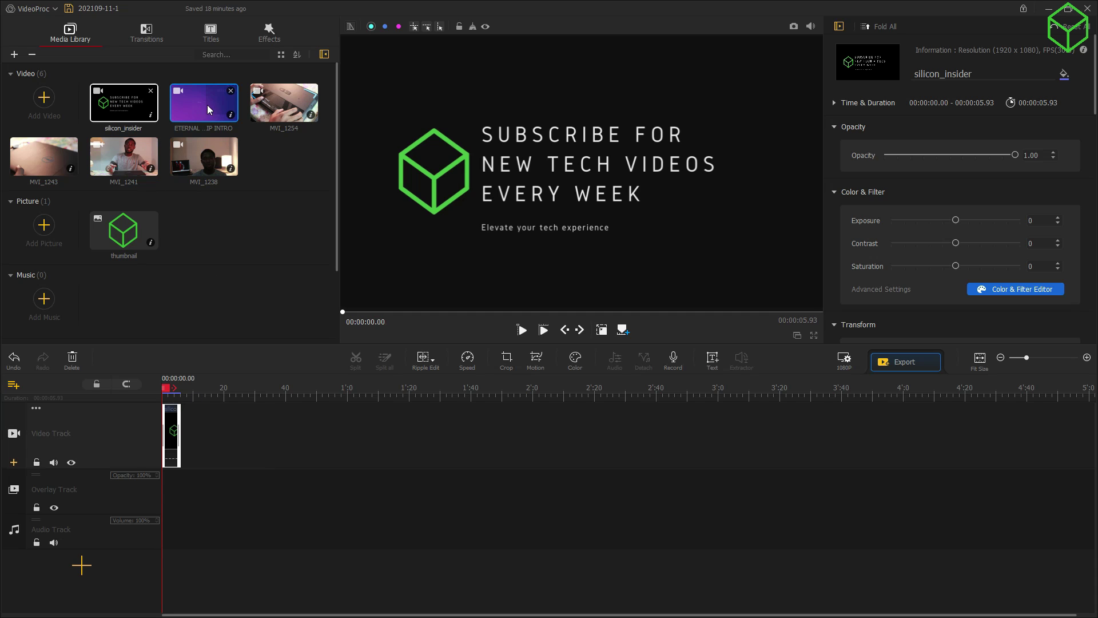
{"action": "left_click_drag", "start_coordinate": [209, 109], "coordinate": [166, 438]}
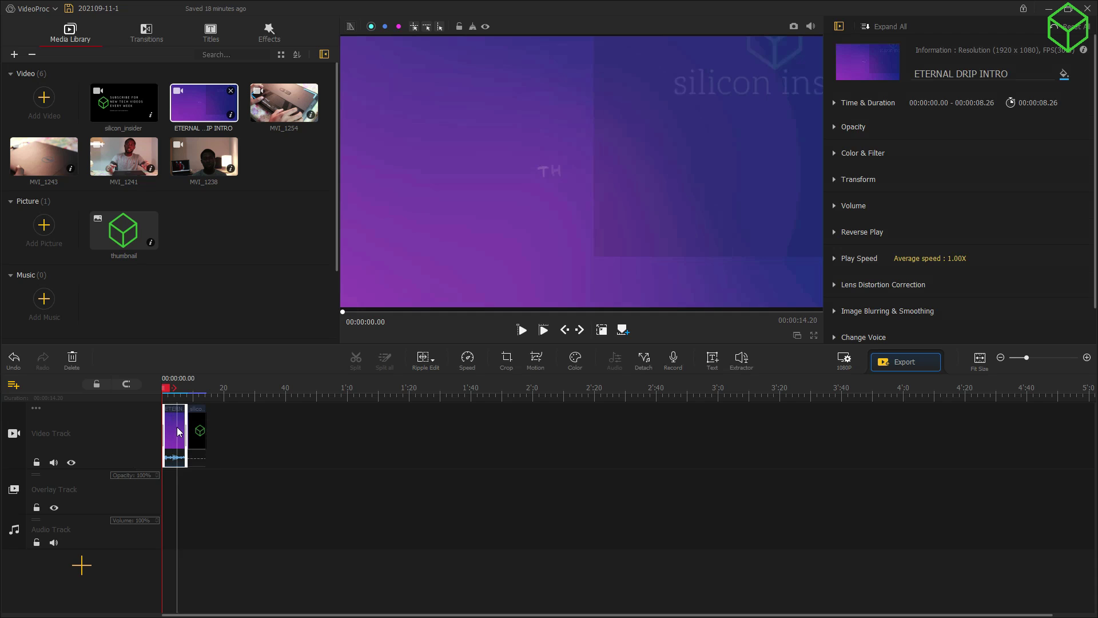
{"action": "left_click", "coordinate": [197, 429]}
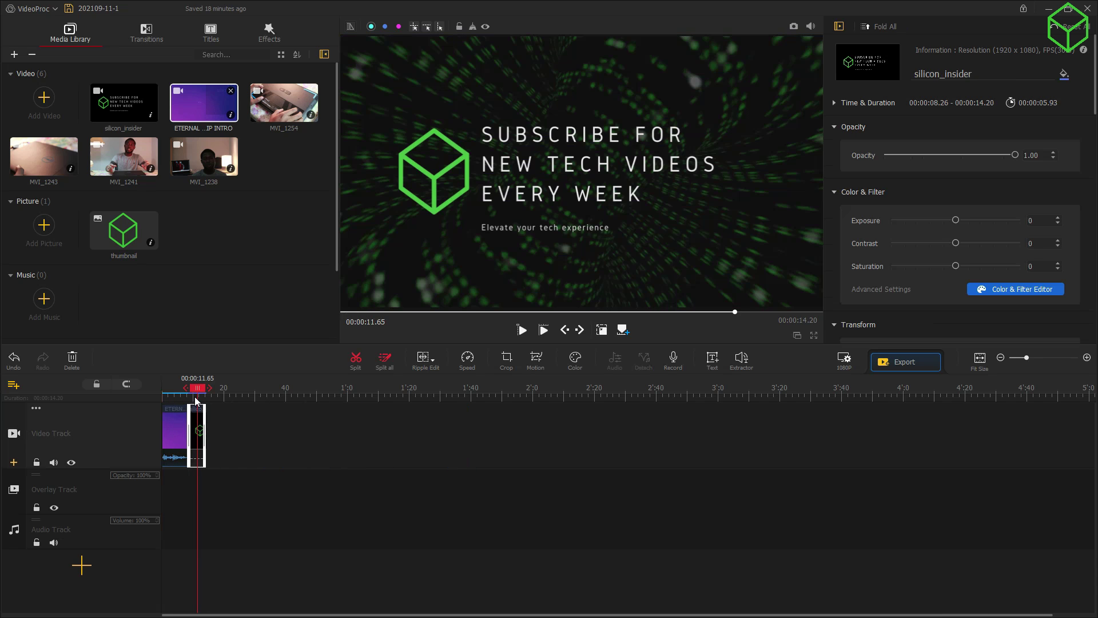
{"action": "key", "text": "Delete"}
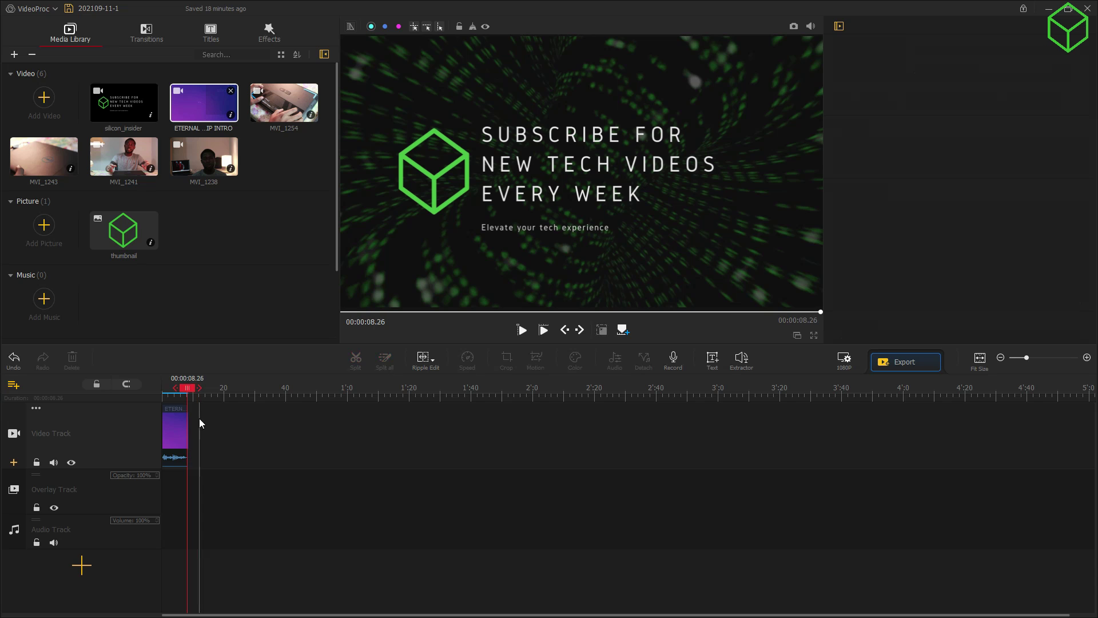
Play the ETERNAL DRIP INTRO clip from the start of the timeline to preview its picture and sound
{"action": "left_click_drag", "start_coordinate": [190, 391], "coordinate": [161, 390]}
{"action": "key", "text": "space"}
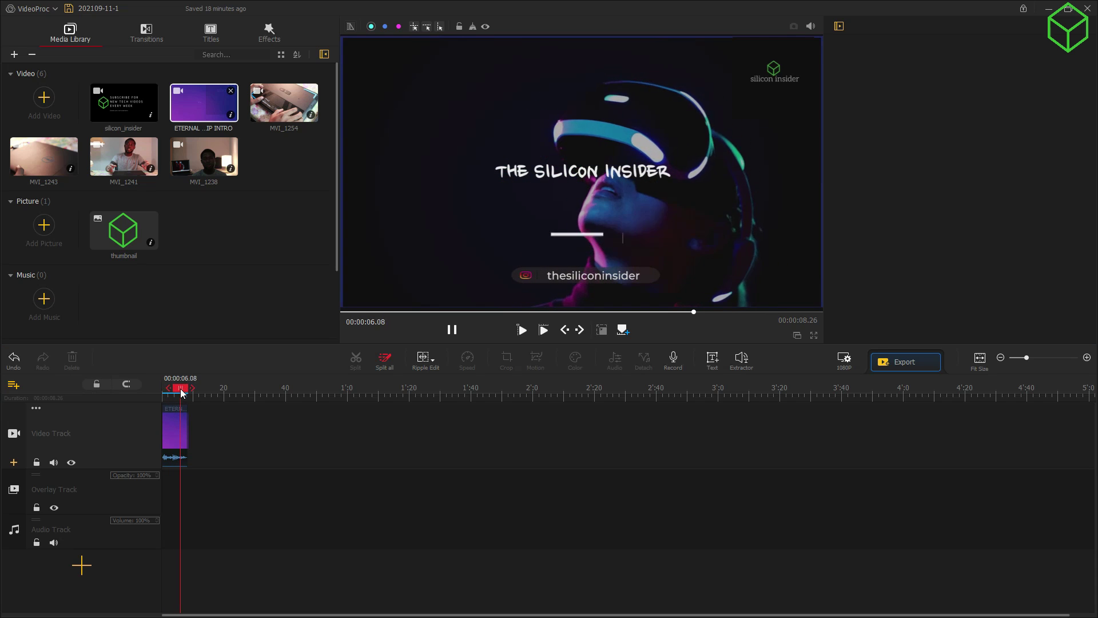
{"action": "left_click_drag", "start_coordinate": [180, 392], "coordinate": [159, 386]}
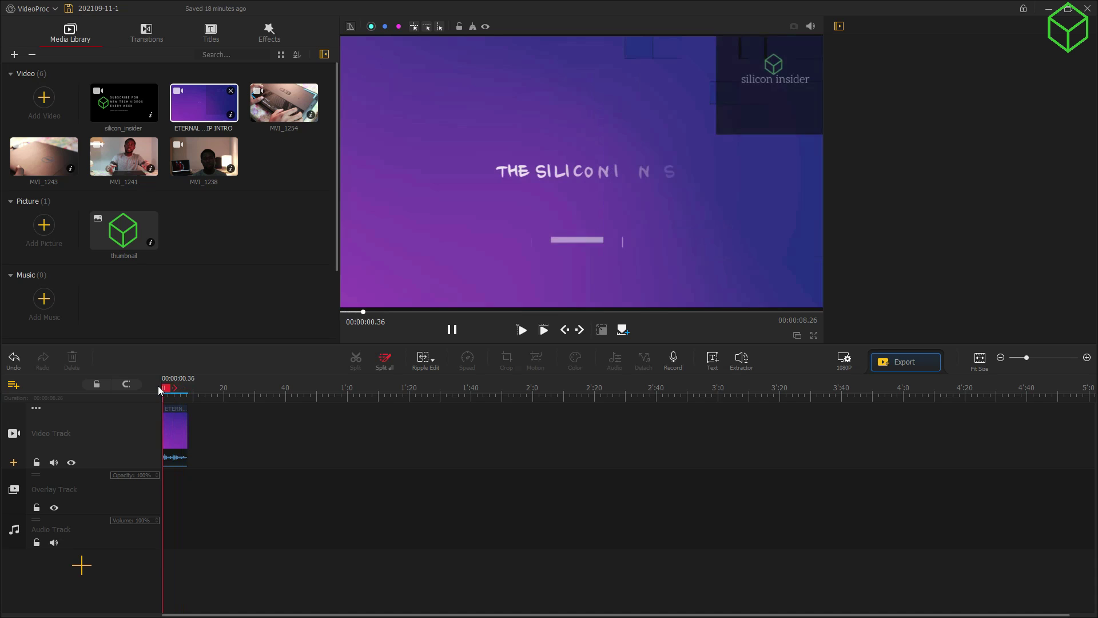
Try detaching the intro clip's audio onto the audio track with its volume at 0.90, and undo both changes
{"action": "left_click", "coordinate": [176, 457]}
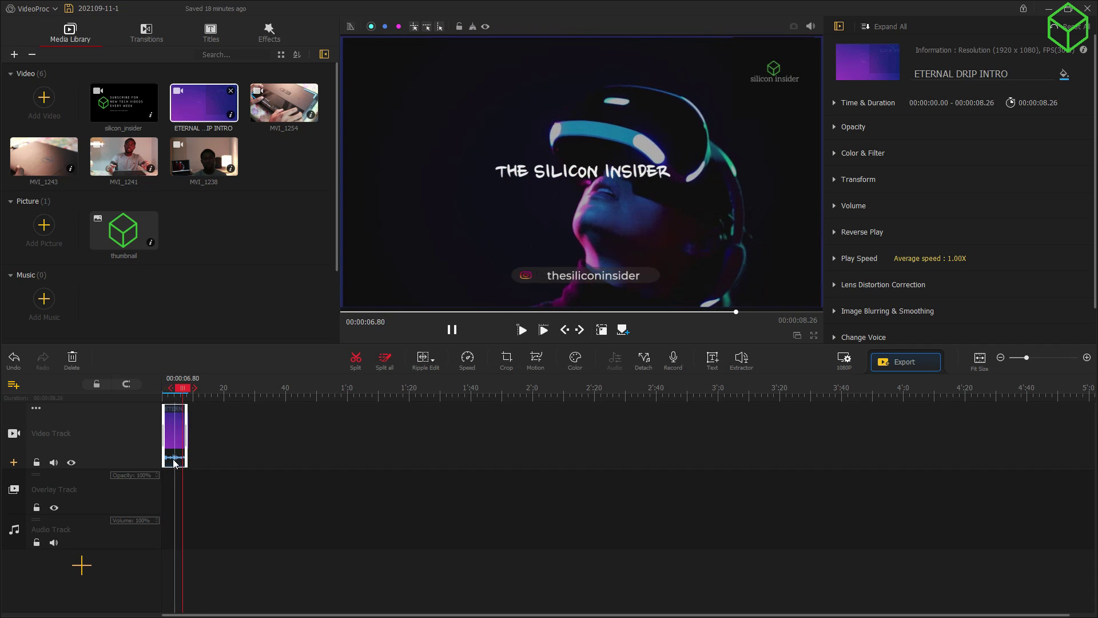
{"action": "right_click", "coordinate": [179, 461]}
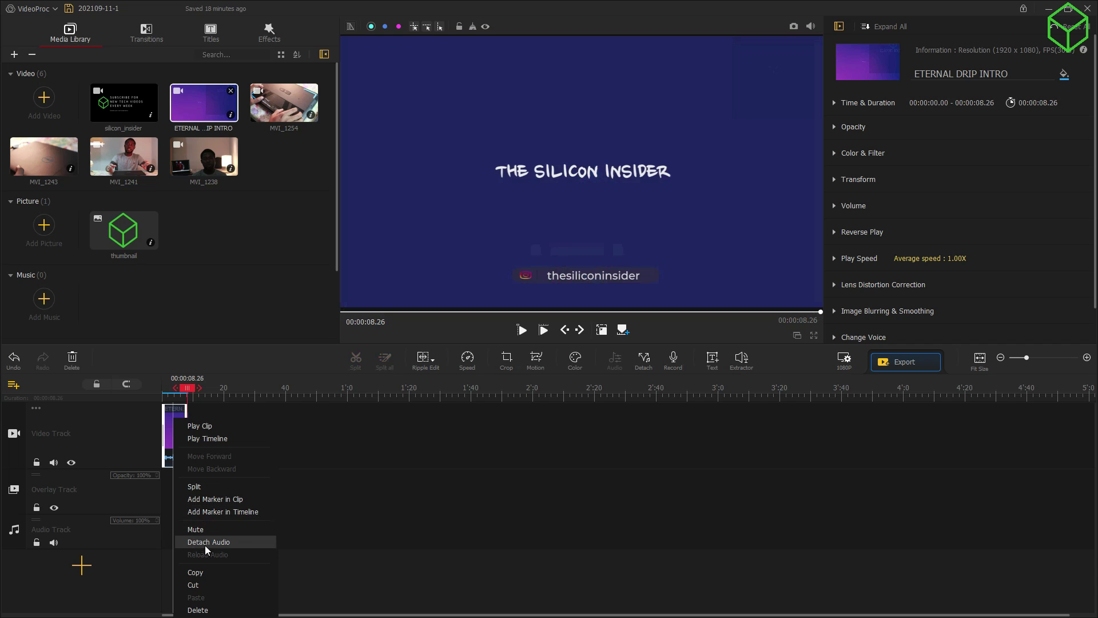
{"action": "left_click", "coordinate": [212, 544]}
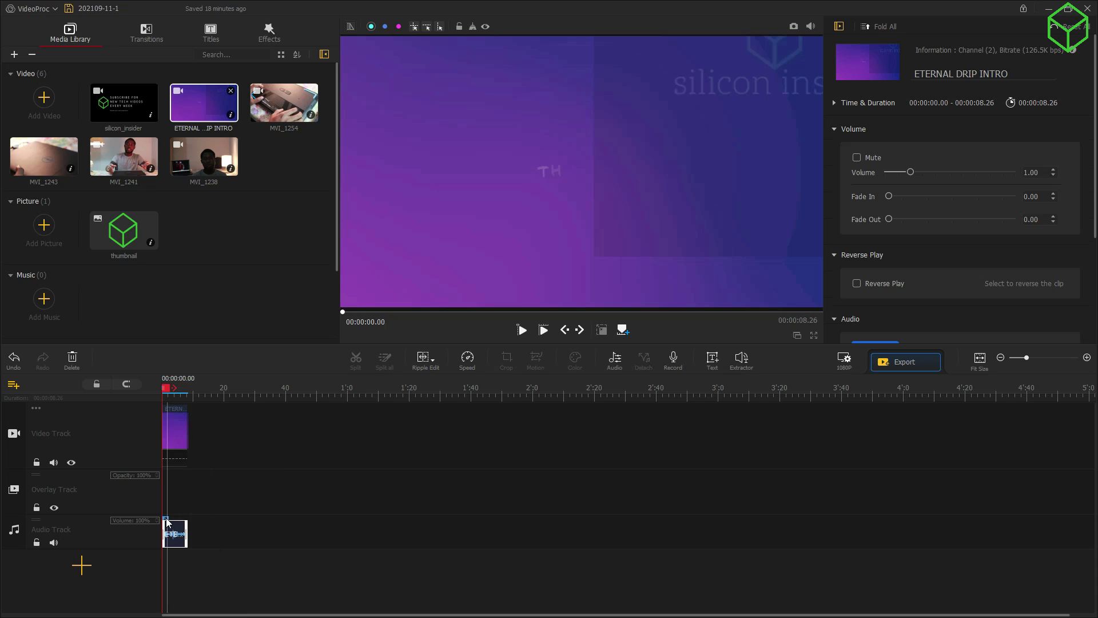
{"action": "key", "text": "space"}
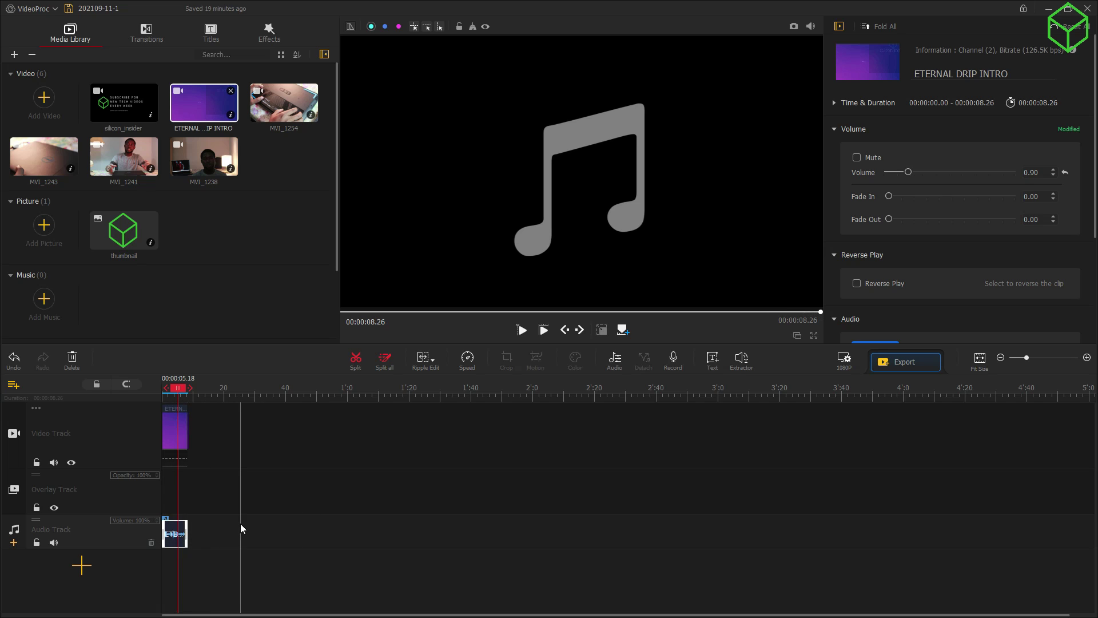
{"action": "key", "text": "ctrl+z"}
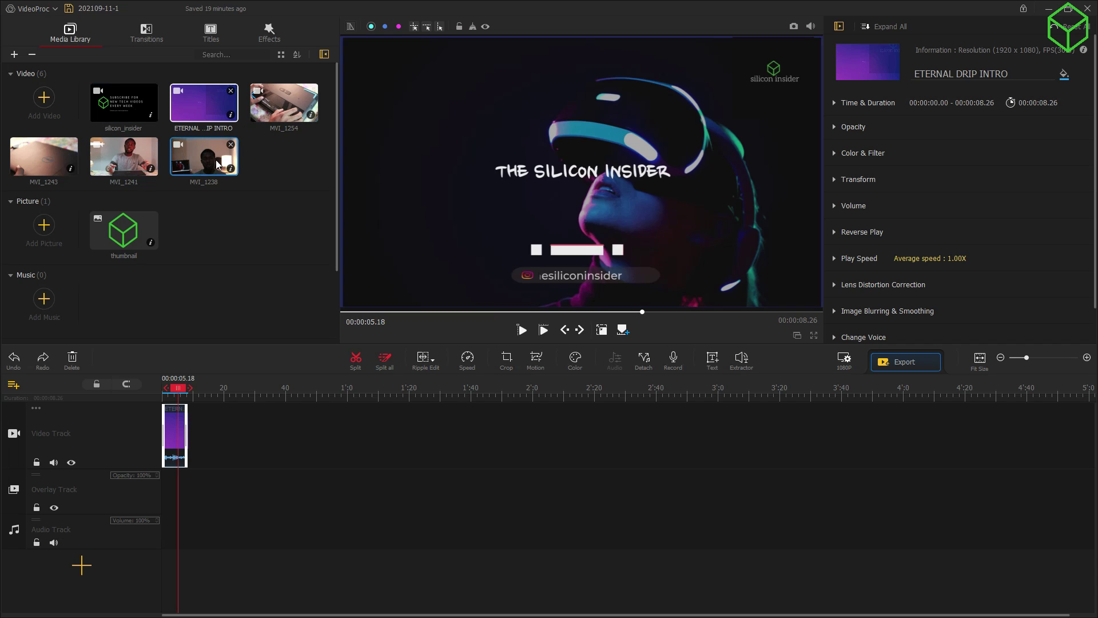
Add MVI_1238, MVI_1241, MVI_1243 and silicon_insider to the video track in that order after the intro clip
{"action": "left_click_drag", "start_coordinate": [216, 164], "coordinate": [228, 423]}
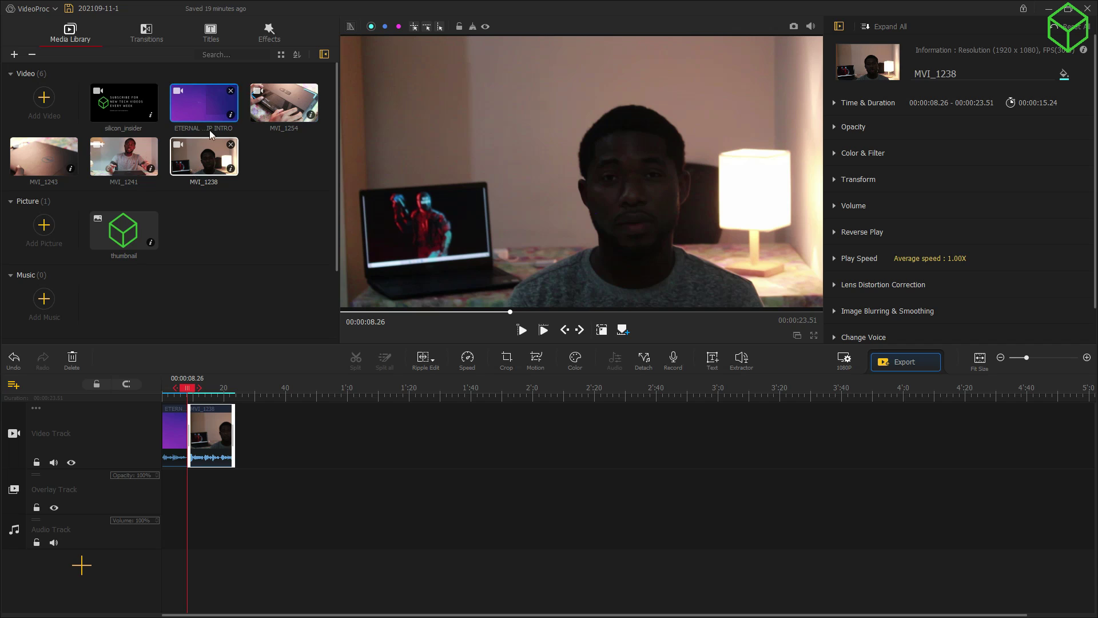
{"action": "left_click_drag", "start_coordinate": [114, 167], "coordinate": [258, 444]}
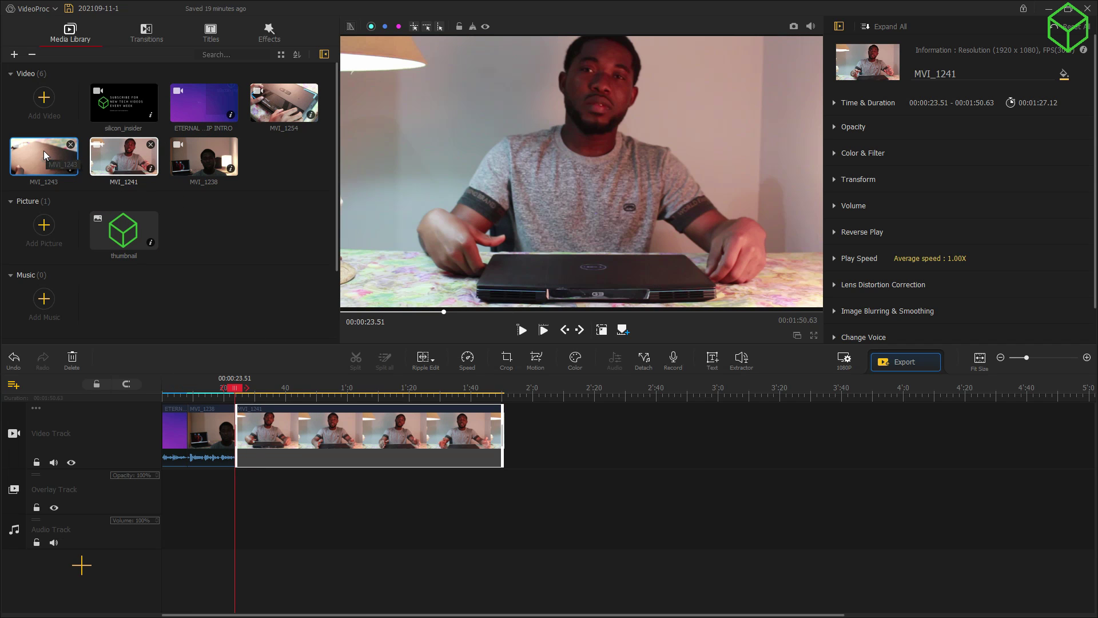
{"action": "left_click_drag", "start_coordinate": [33, 153], "coordinate": [527, 432]}
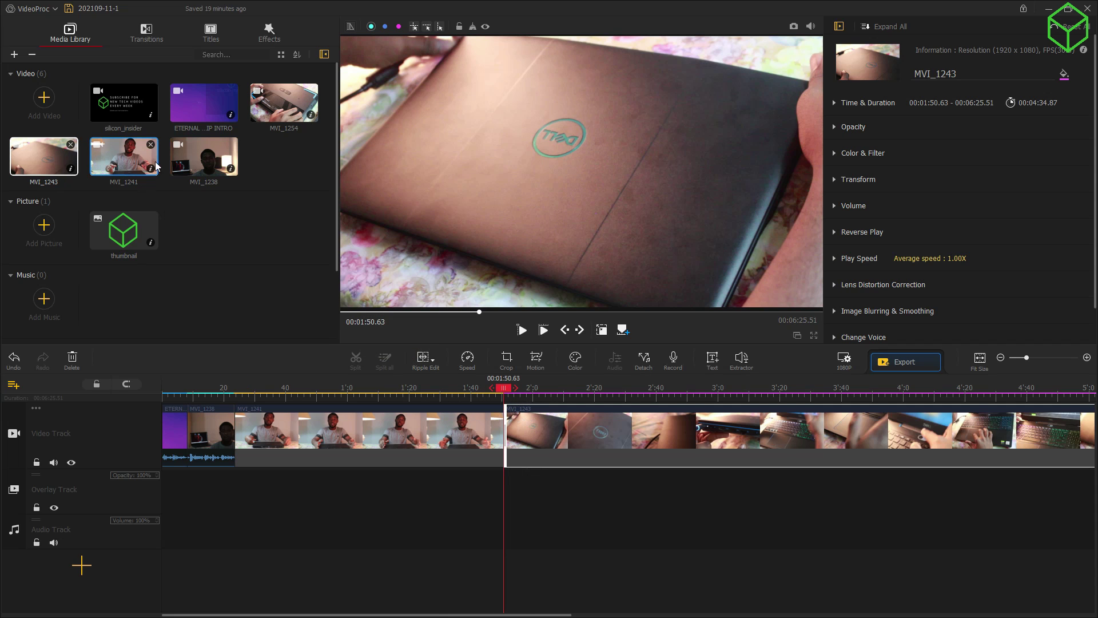
{"action": "left_click_drag", "start_coordinate": [131, 116], "coordinate": [953, 446]}
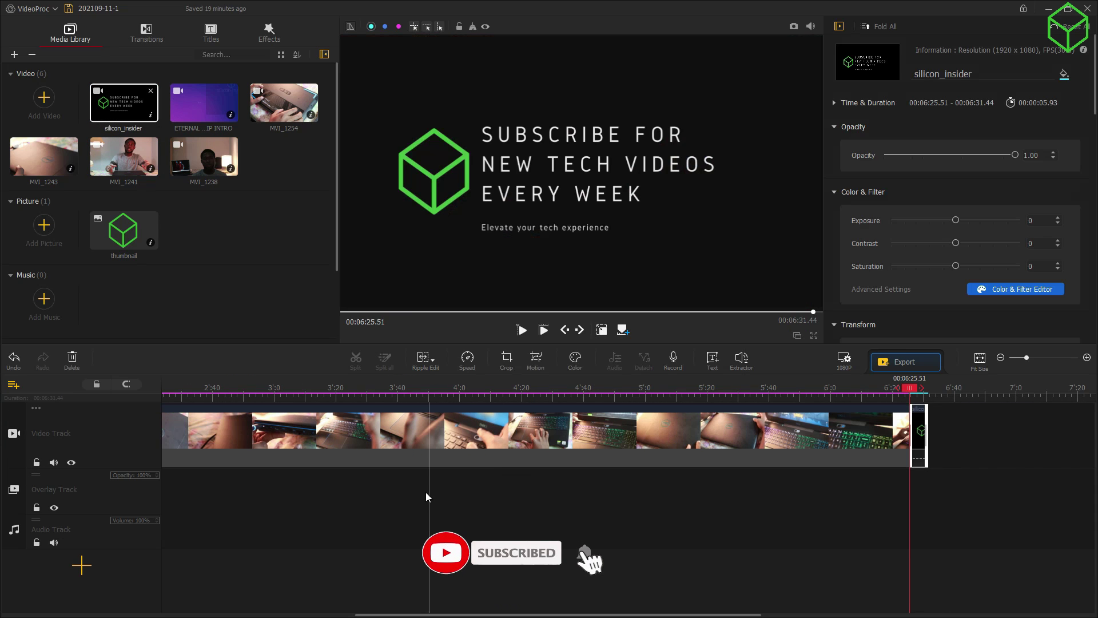
Apply a Crosswarp transition between the ETERNAL DRIP INTRO and MVI_1238 clips on the video track
{"action": "left_click_drag", "start_coordinate": [906, 390], "coordinate": [1, 393]}
{"action": "left_click", "coordinate": [188, 422]}
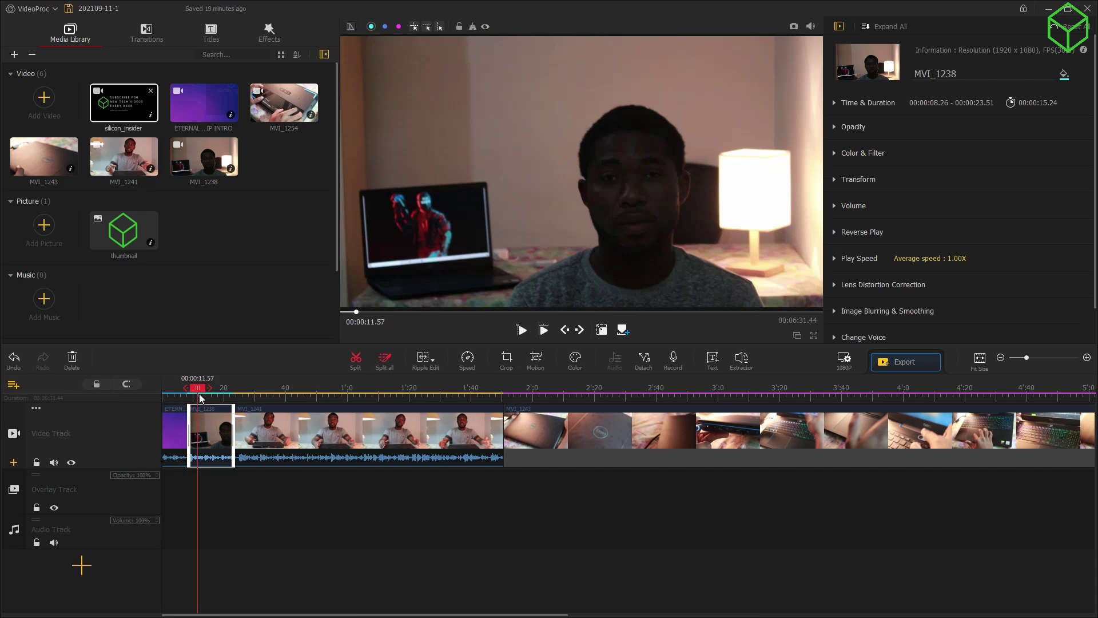
{"action": "left_click", "coordinate": [143, 41]}
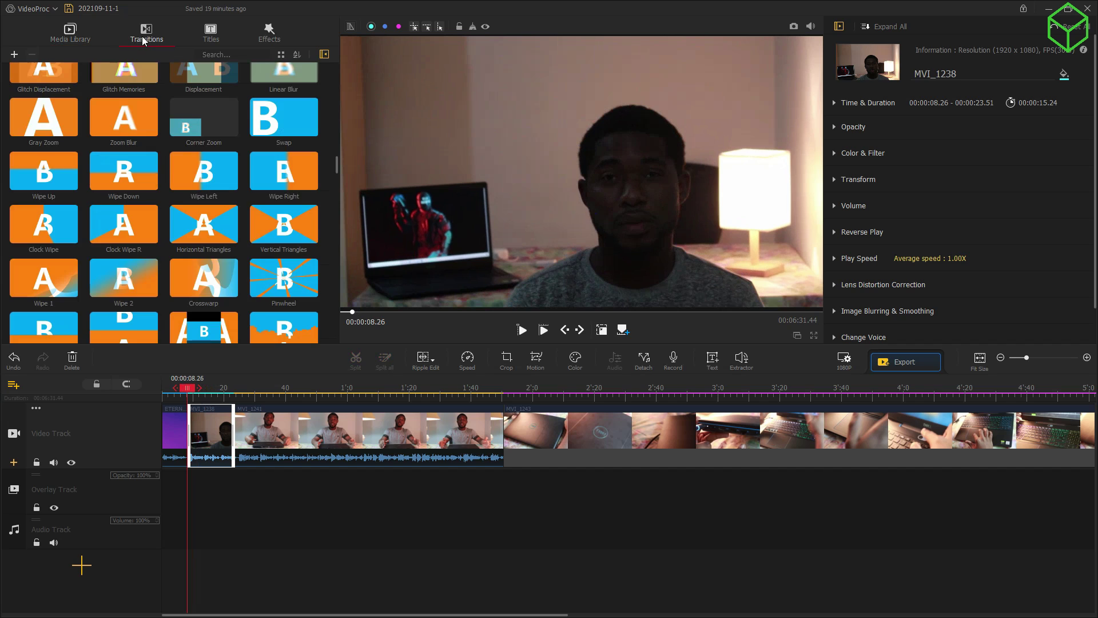
{"action": "scroll", "coordinate": [194, 286], "scroll_direction": "down", "scroll_amount": 1}
{"action": "left_click", "coordinate": [201, 226]}
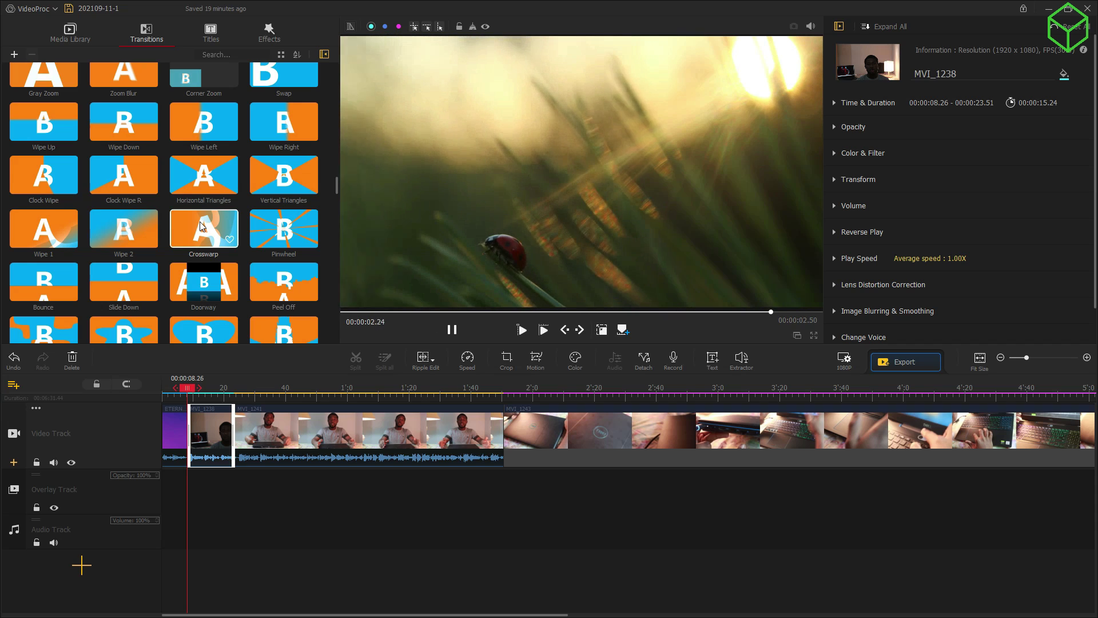
{"action": "left_click_drag", "start_coordinate": [201, 225], "coordinate": [189, 430]}
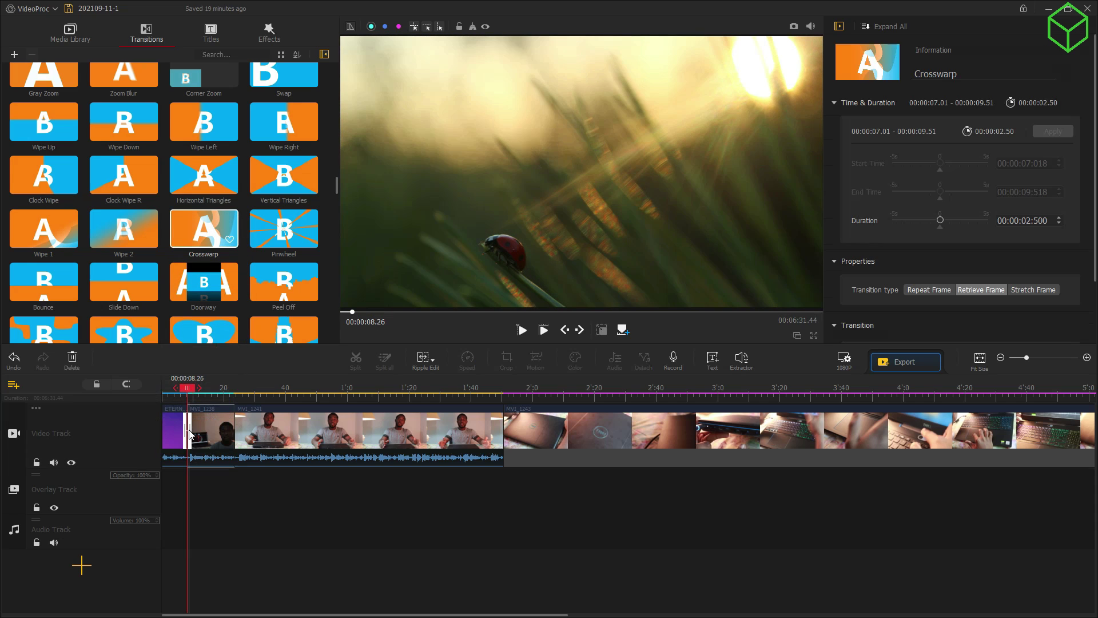
Apply Crosswarp transitions at the three remaining cuts: MVI_1238 to MVI_1241, MVI_1241 to MVI_1243, and MVI_1243 to silicon_insider
{"action": "left_click_drag", "start_coordinate": [194, 286], "coordinate": [234, 434]}
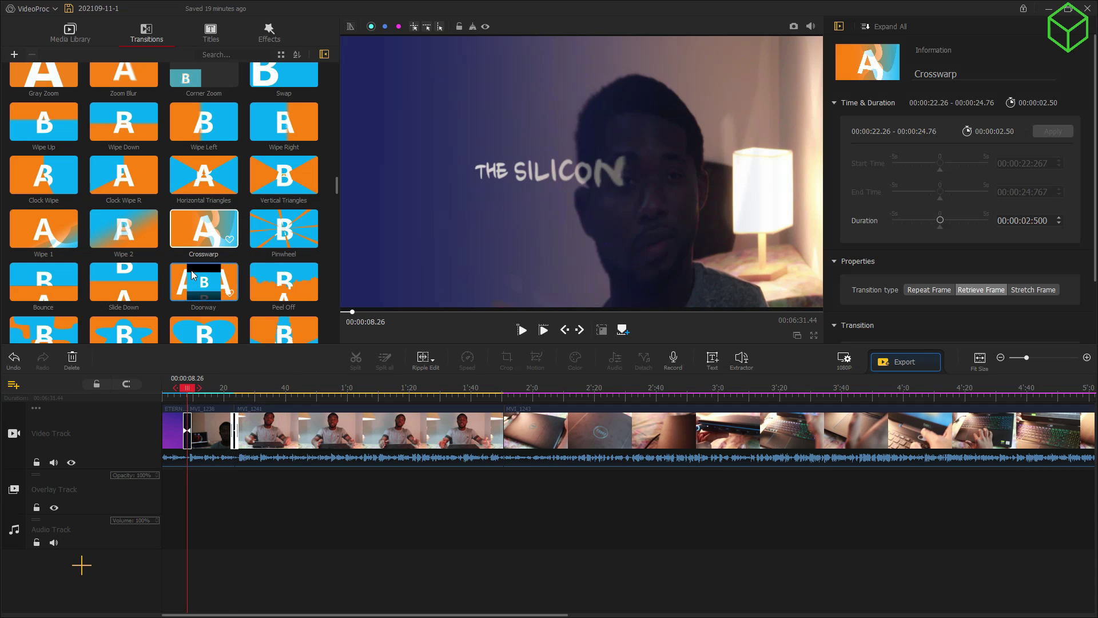
{"action": "left_click_drag", "start_coordinate": [197, 227], "coordinate": [501, 431]}
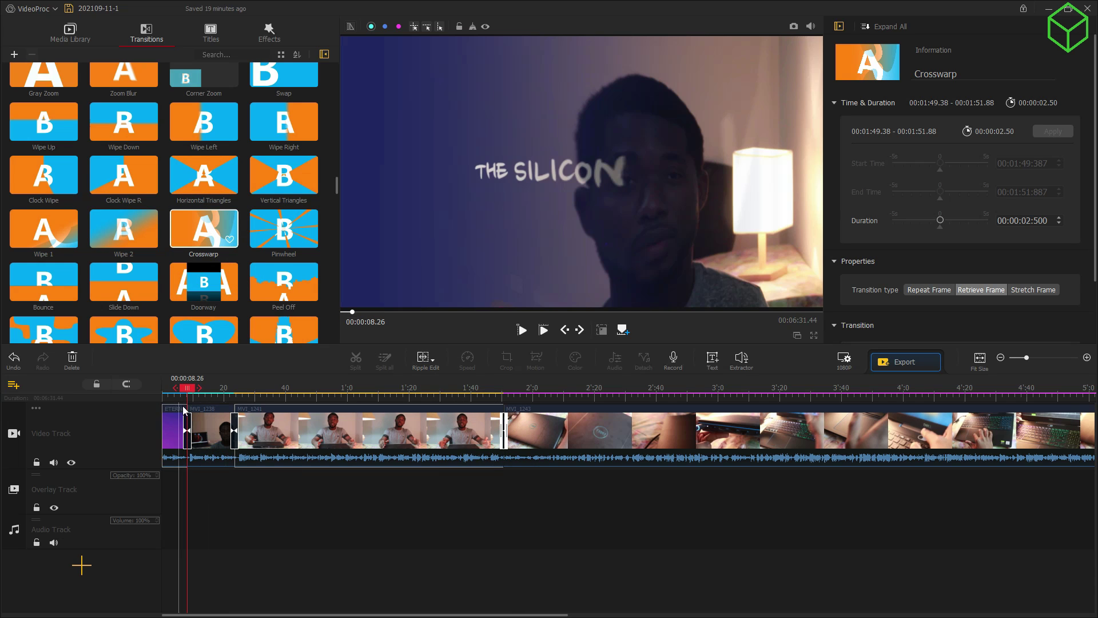
{"action": "left_click_drag", "start_coordinate": [191, 391], "coordinate": [1037, 389]}
{"action": "left_click_drag", "start_coordinate": [175, 243], "coordinate": [74, 396]}
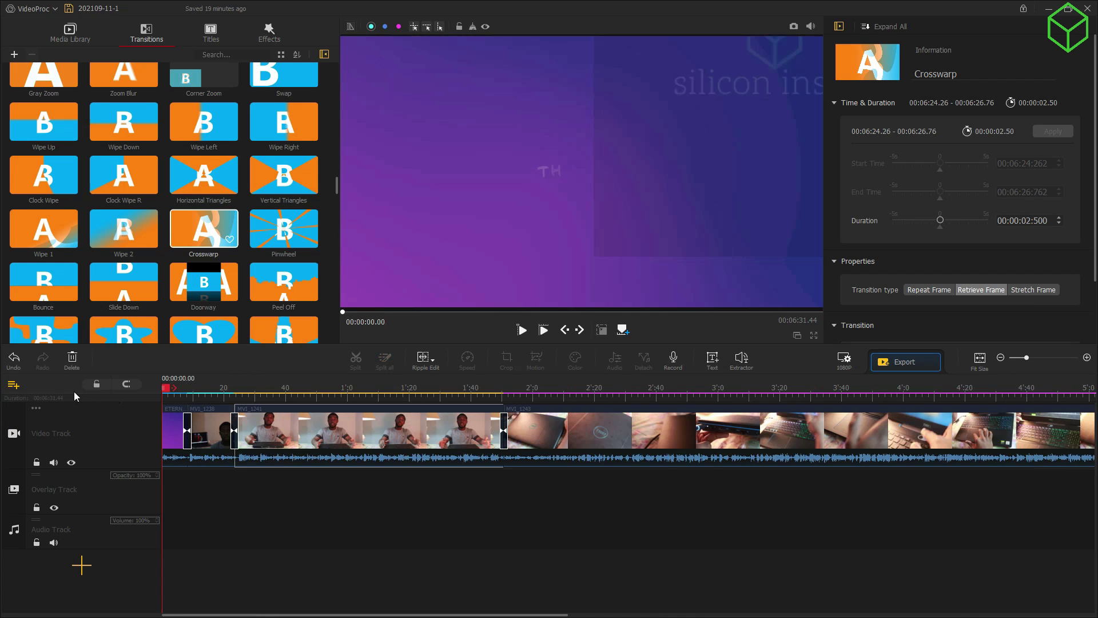
Play the timeline from the start through the first two Crosswarp transitions to check how they look
{"action": "key", "text": "space"}
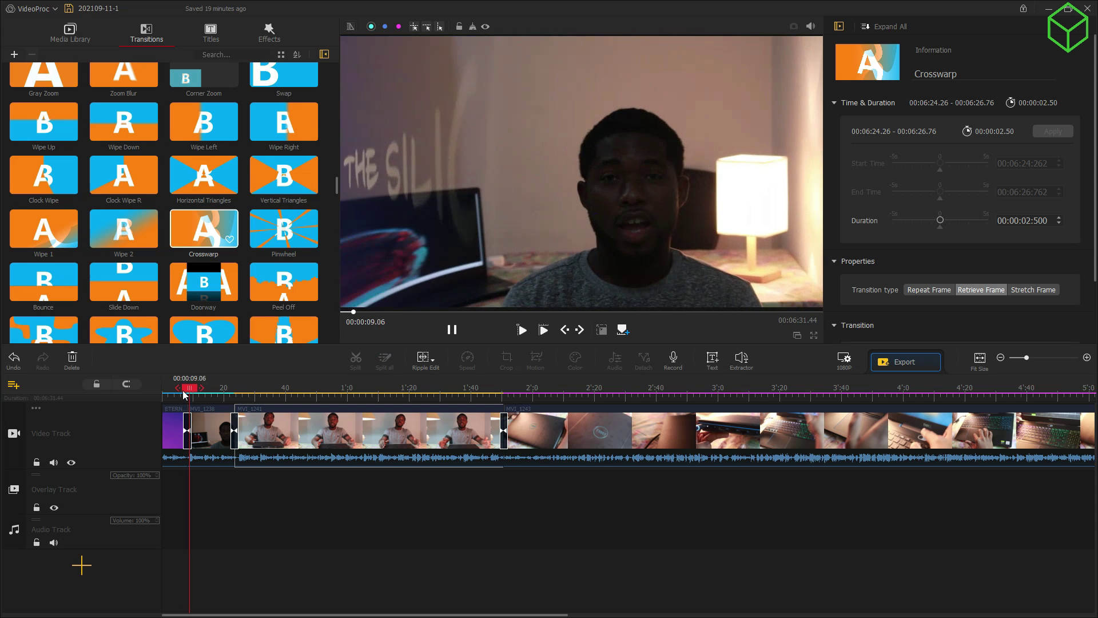
{"action": "mouse_move", "coordinate": [193, 398]}
{"action": "left_mouse_down"}
{"action": "mouse_move", "coordinate": [178, 398]}
{"action": "mouse_move", "coordinate": [194, 399]}
{"action": "left_mouse_up"}
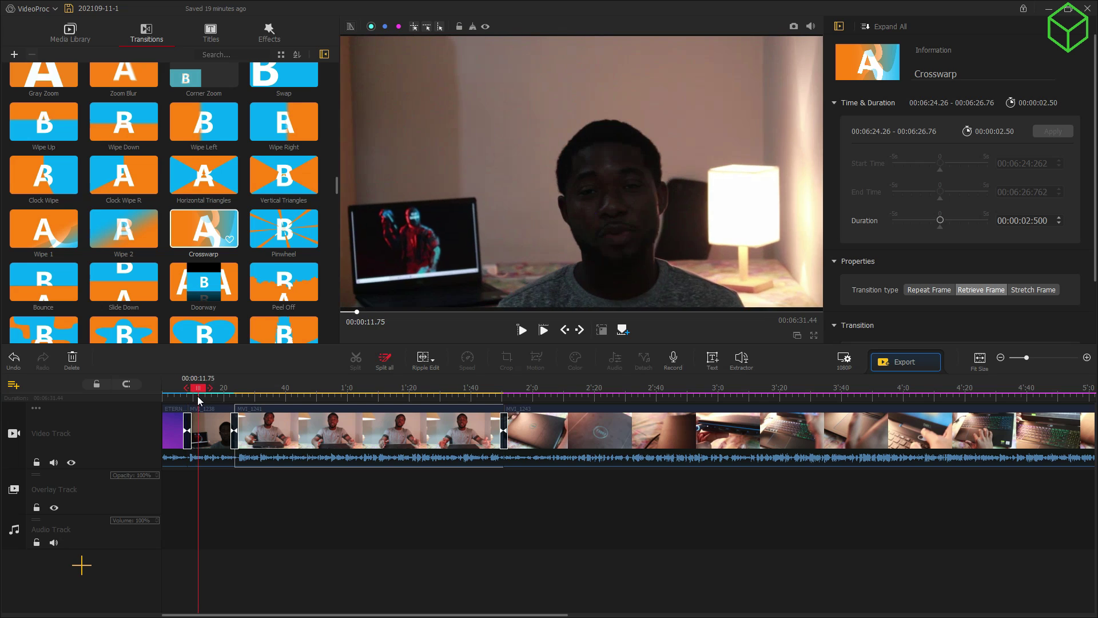
{"action": "key", "text": "space"}
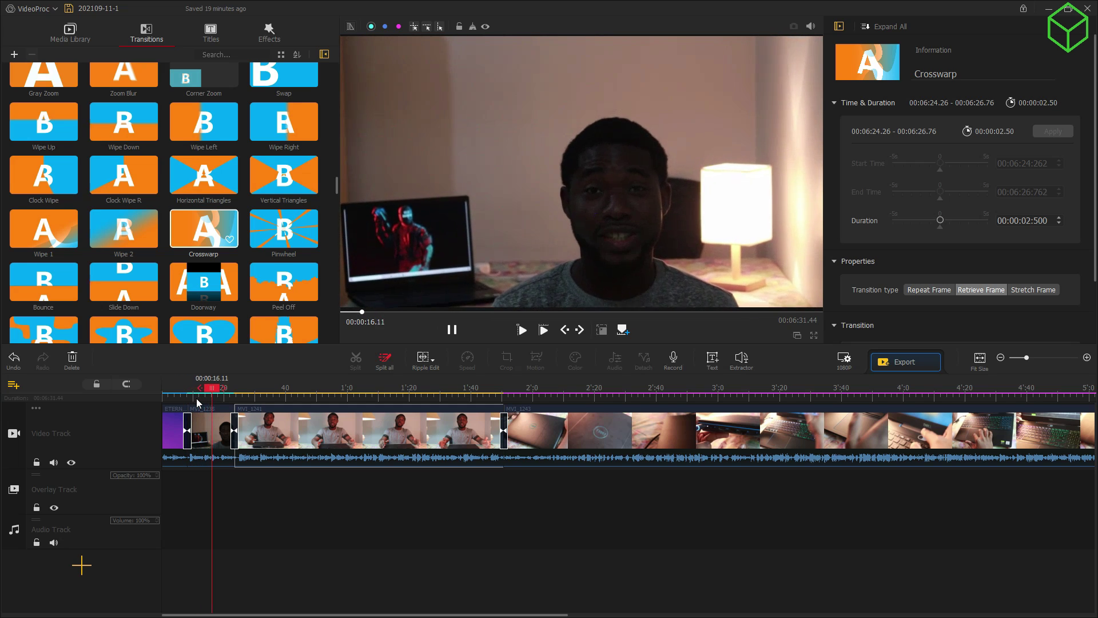
{"action": "key", "text": "space"}
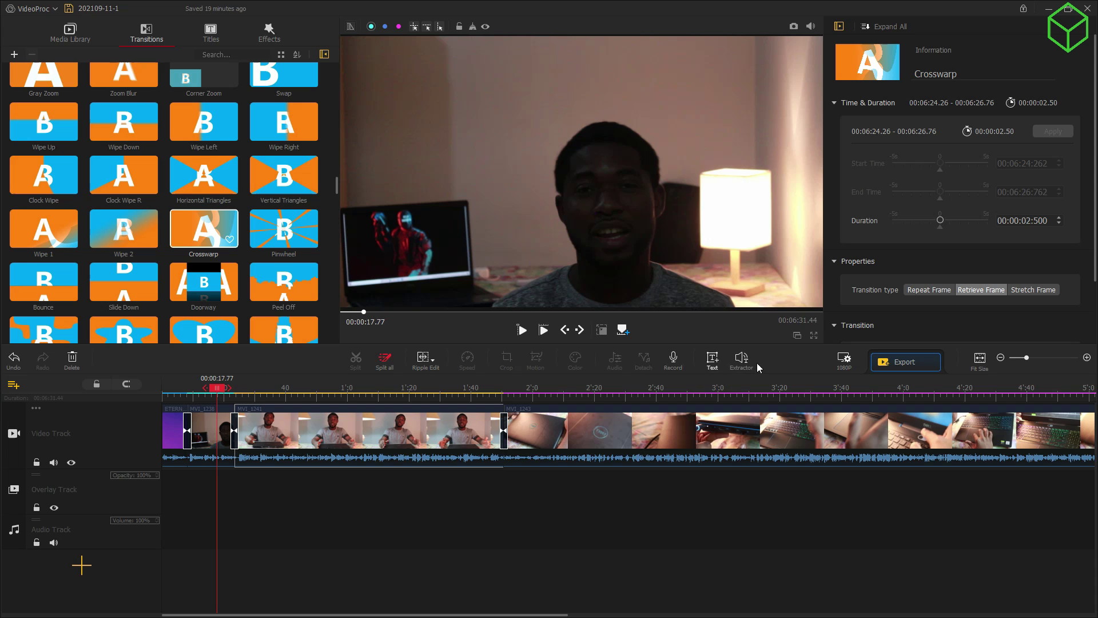
{"action": "left_click", "coordinate": [226, 426]}
{"action": "key", "text": "space"}
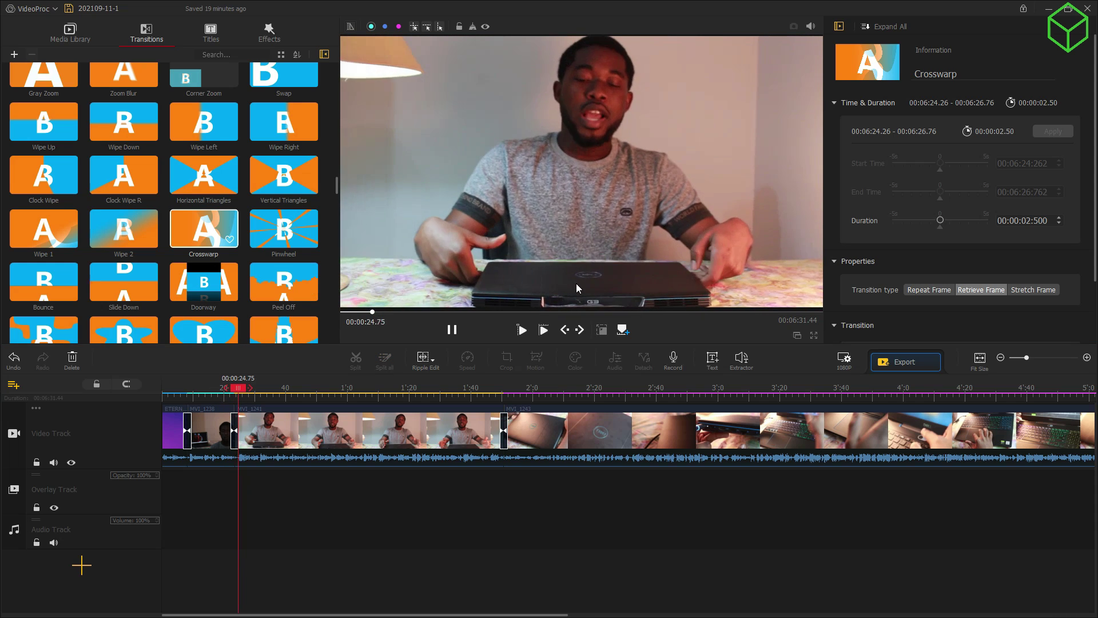
Stop playback and import the videoplayback file from the new set up folder into the media library
{"action": "key", "text": "space"}
{"action": "left_click", "coordinate": [78, 38]}
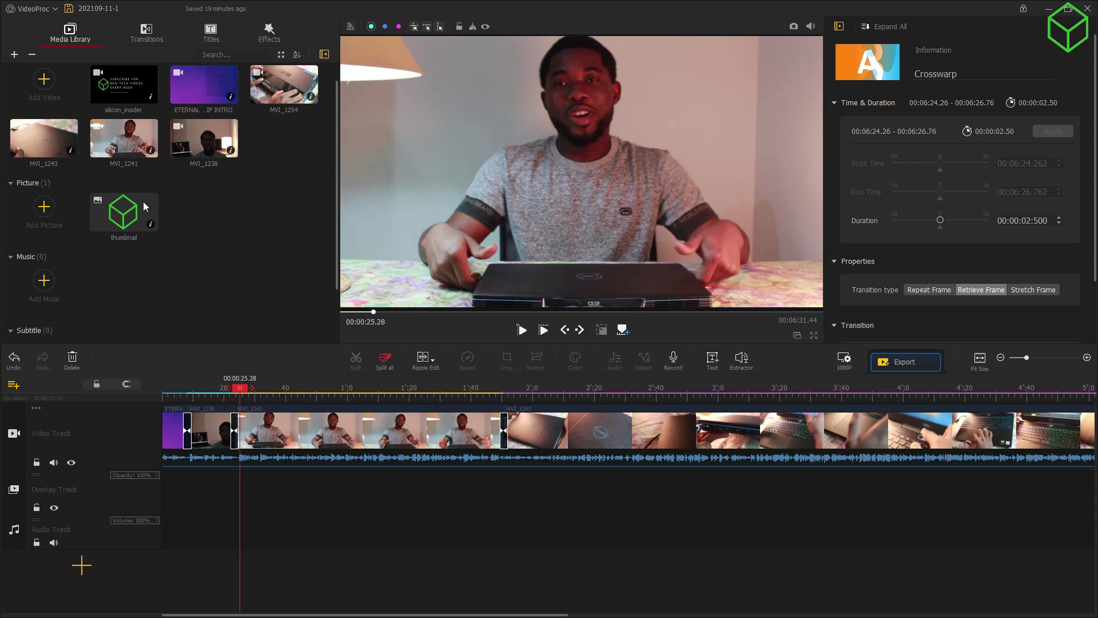
{"action": "left_click", "coordinate": [43, 284]}
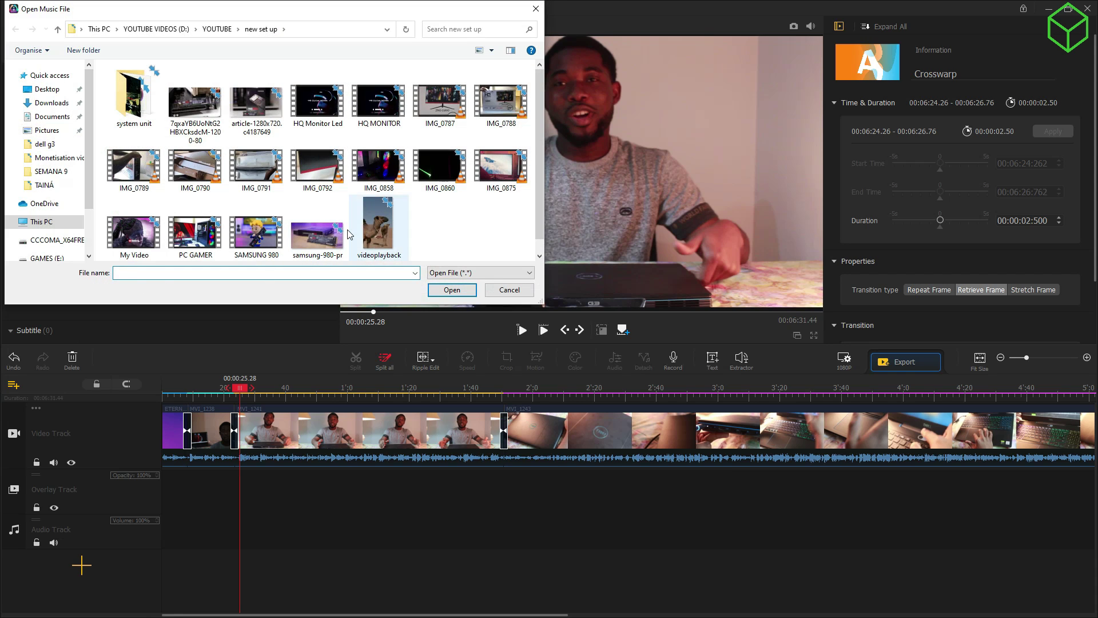
{"action": "double_click", "coordinate": [367, 223]}
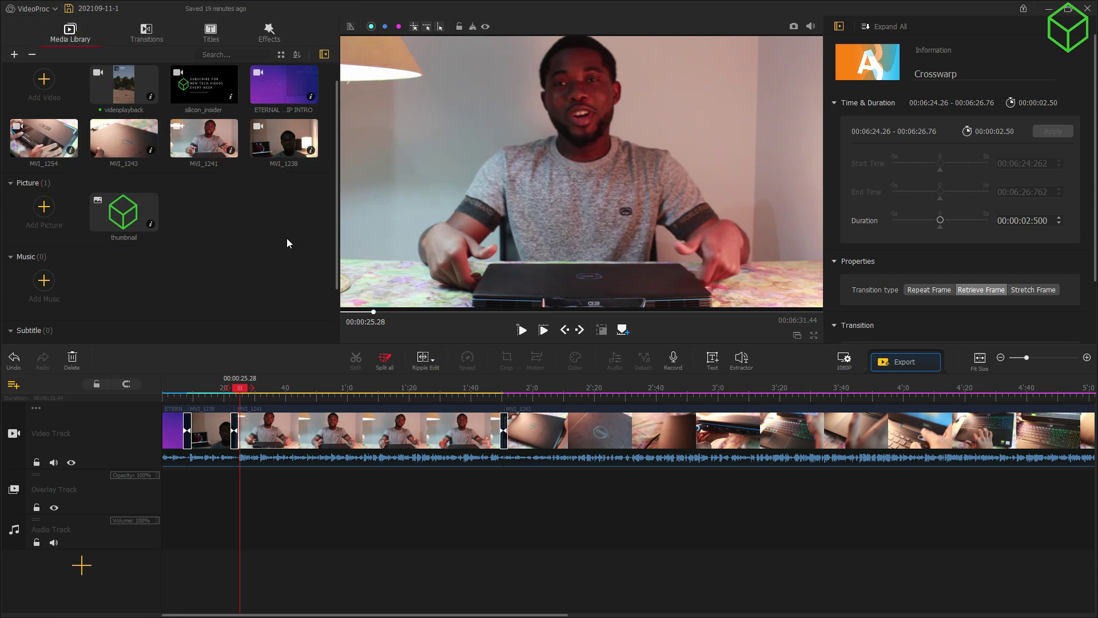
{"action": "scroll", "coordinate": [297, 213], "scroll_direction": "down", "scroll_amount": 1}
{"action": "scroll", "coordinate": [274, 195], "scroll_direction": "up", "scroll_amount": 2}
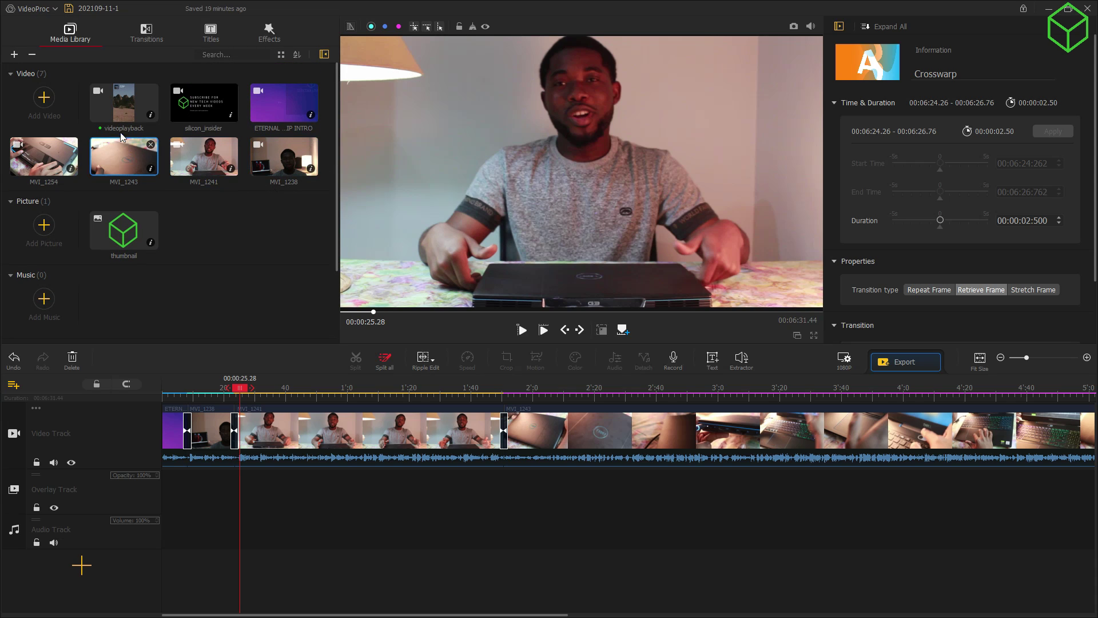
Place three copies of videoplayback in sequence on the audio track, starting at about 7 s, 1:06 and 2:06
{"action": "left_click_drag", "start_coordinate": [124, 103], "coordinate": [196, 542]}
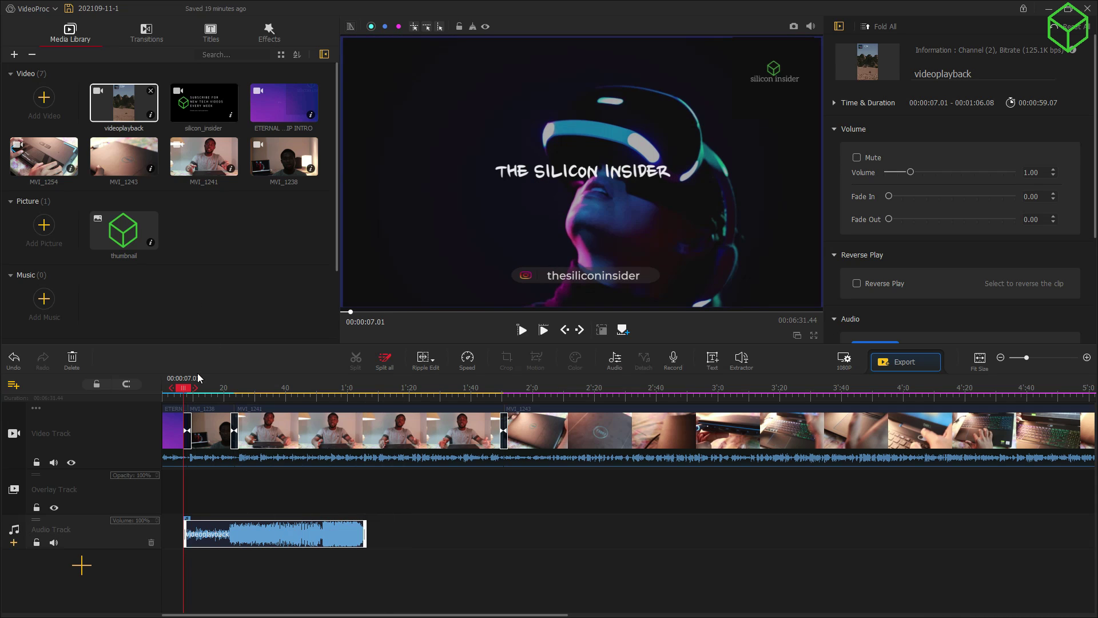
{"action": "left_click_drag", "start_coordinate": [187, 392], "coordinate": [367, 424]}
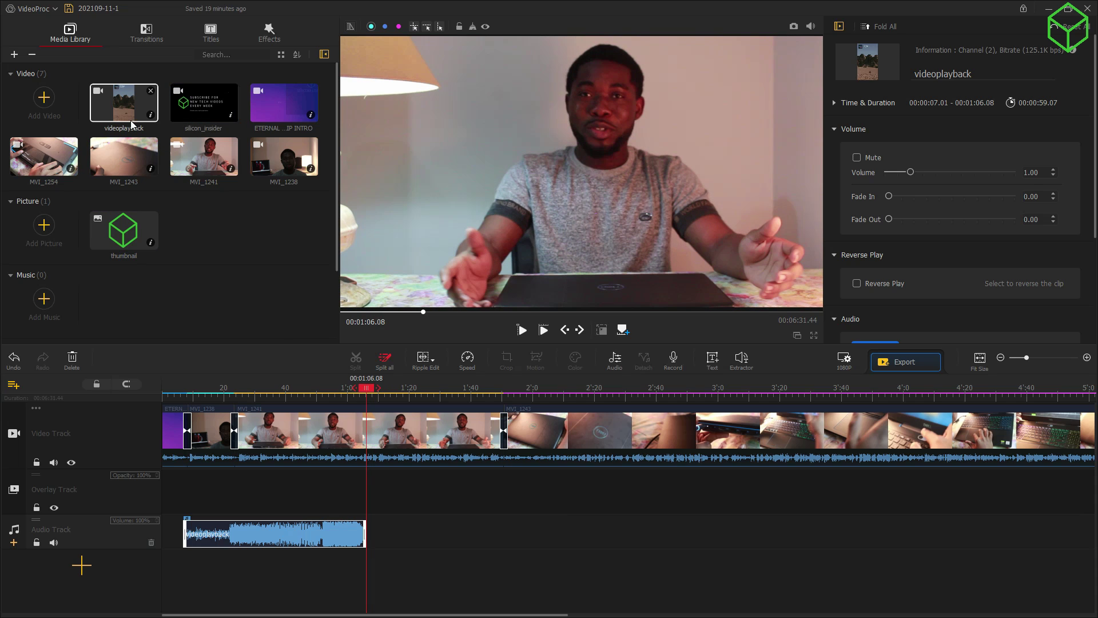
{"action": "left_click_drag", "start_coordinate": [132, 125], "coordinate": [393, 536]}
{"action": "left_click_drag", "start_coordinate": [382, 536], "coordinate": [382, 537]}
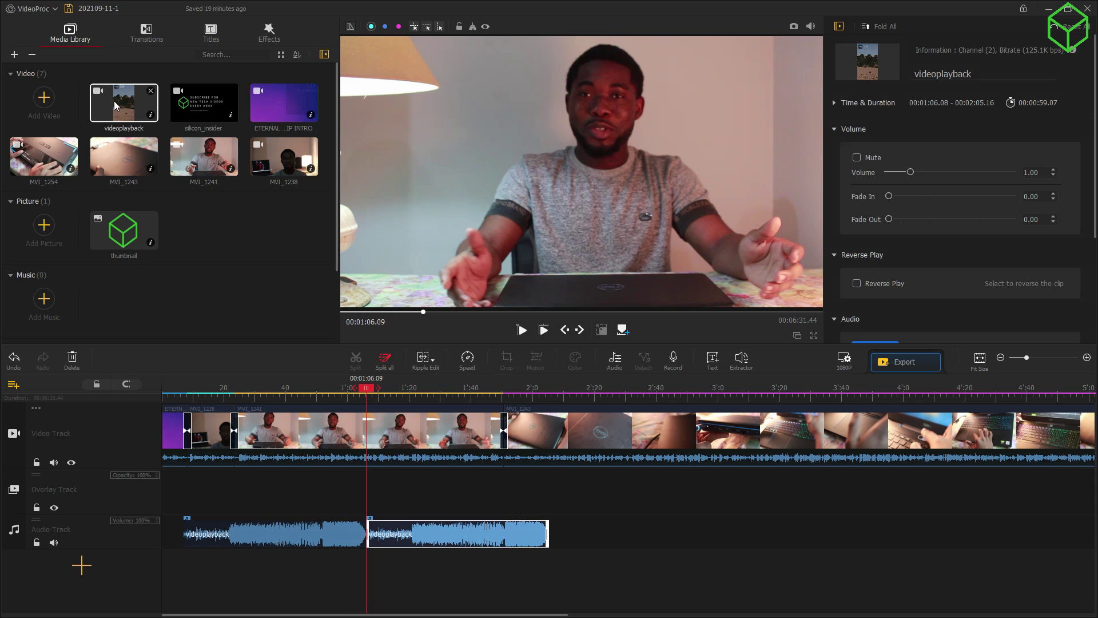
{"action": "left_click_drag", "start_coordinate": [367, 388], "coordinate": [548, 388]}
{"action": "left_click_drag", "start_coordinate": [123, 108], "coordinate": [563, 545]}
{"action": "left_click", "coordinate": [555, 397]}
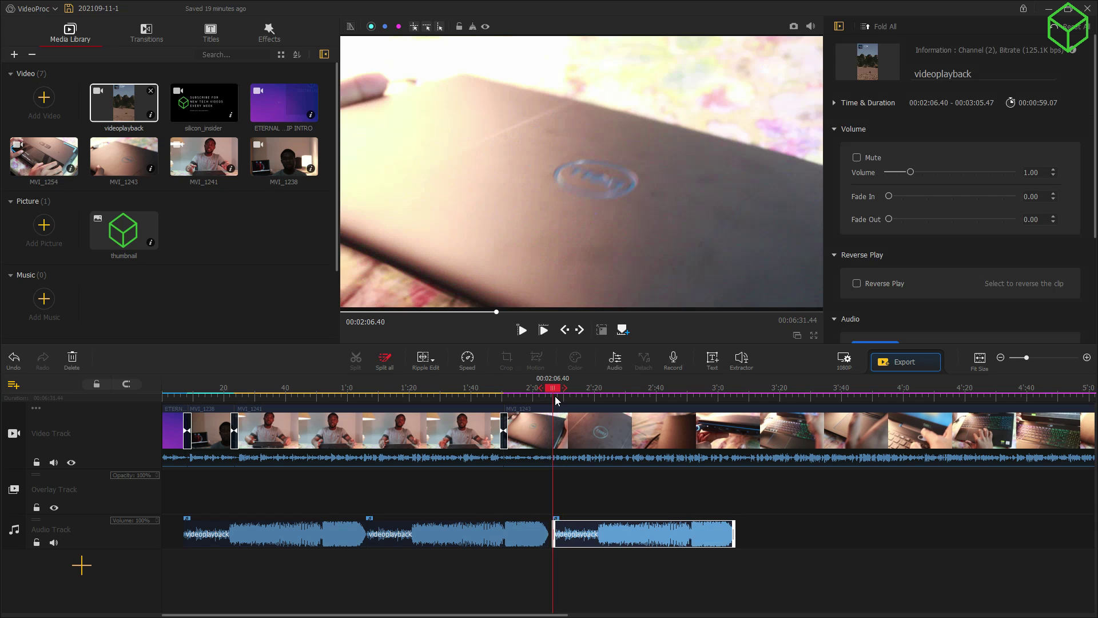
Play a short stretch of the timeline from about 45 s to hear the music under the speech
{"action": "left_click_drag", "start_coordinate": [555, 390], "coordinate": [304, 440]}
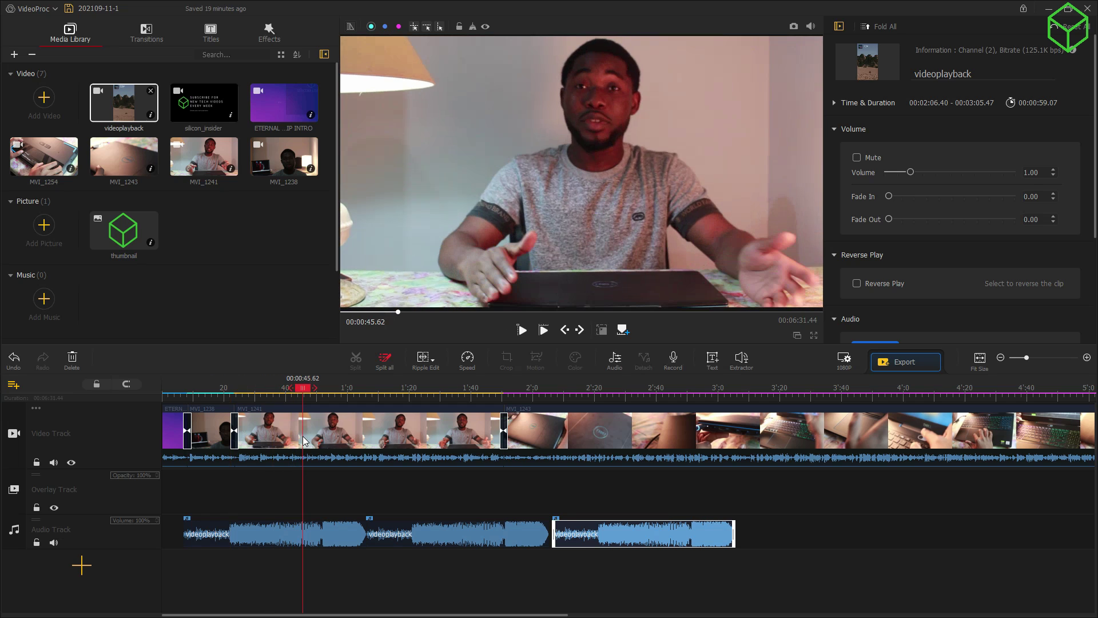
{"action": "key", "text": "space"}
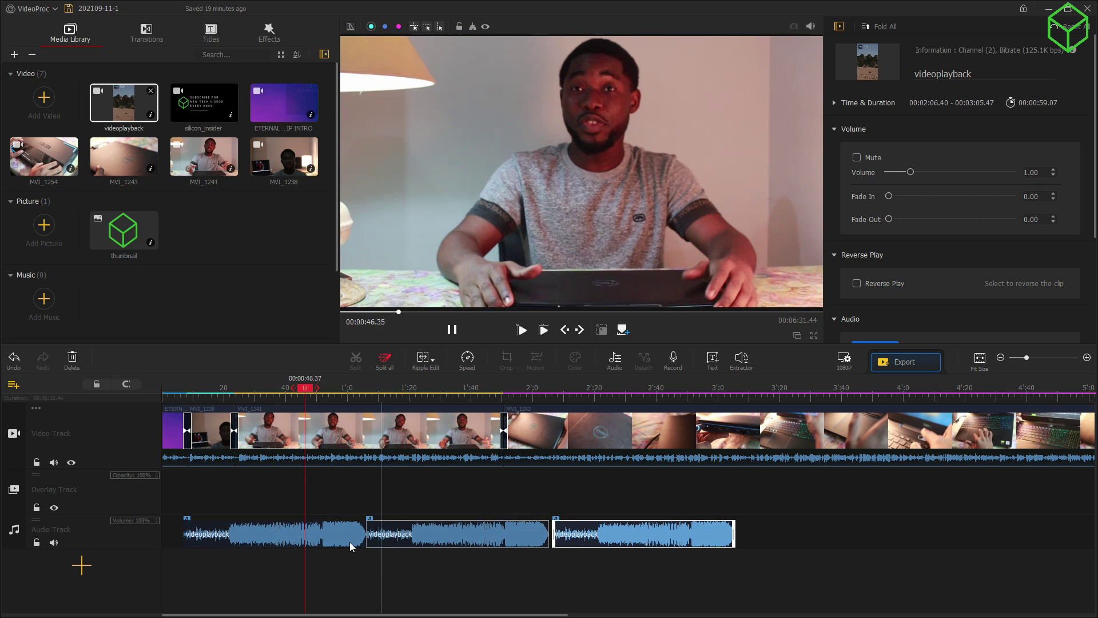
{"action": "key", "text": "space"}
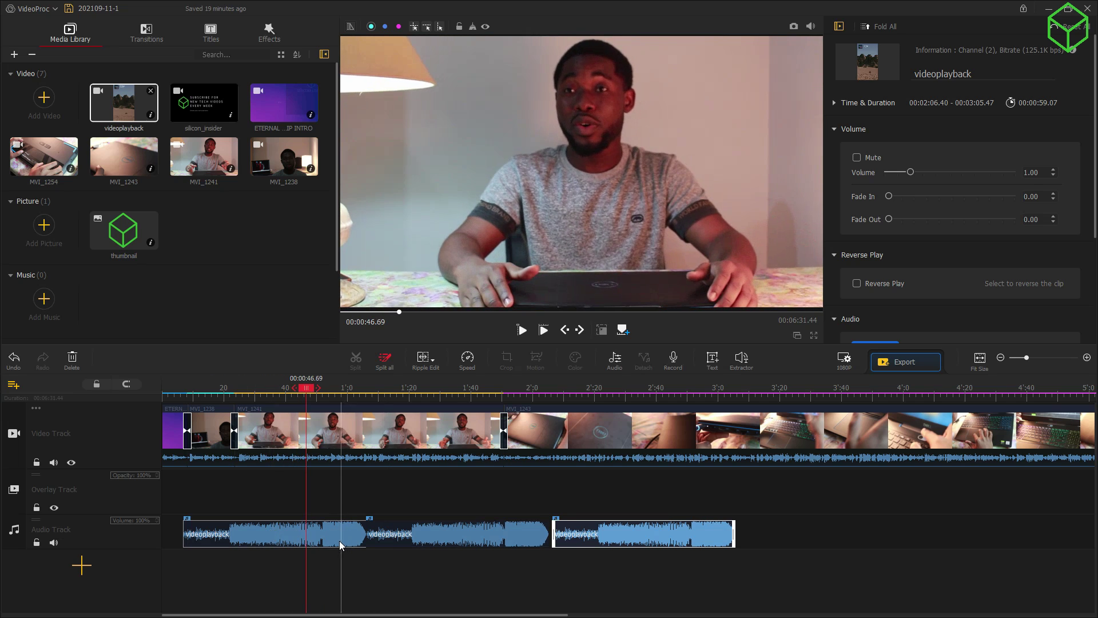
Set the volume of the first videoplayback clip on the audio track to 0.20 and listen to it
{"action": "left_click", "coordinate": [265, 539]}
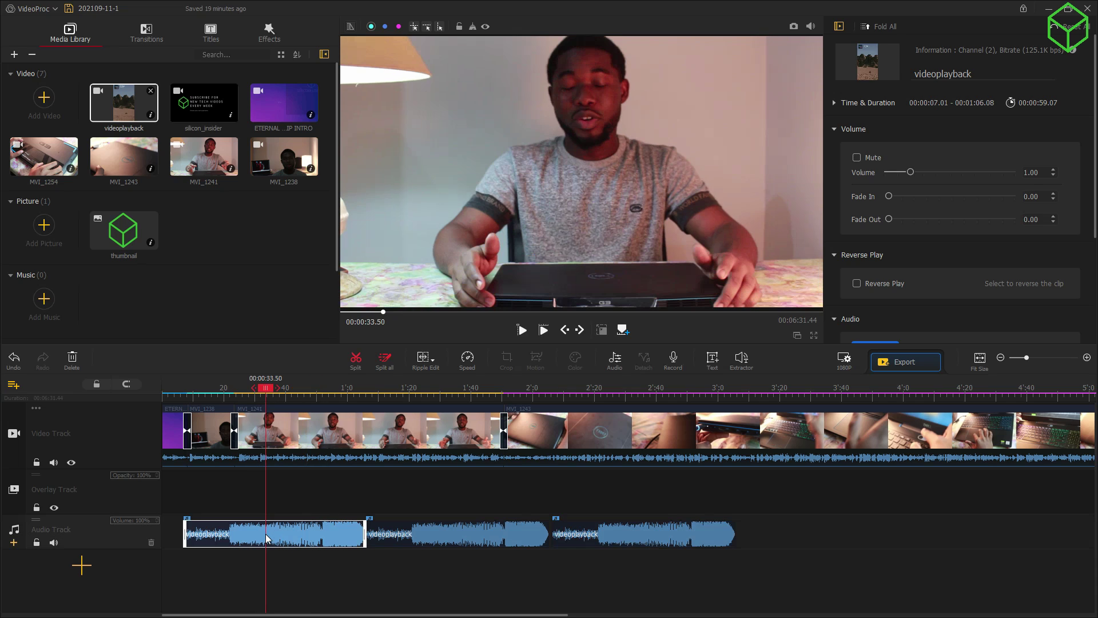
{"action": "left_click", "coordinate": [272, 538]}
{"action": "key", "text": "space"}
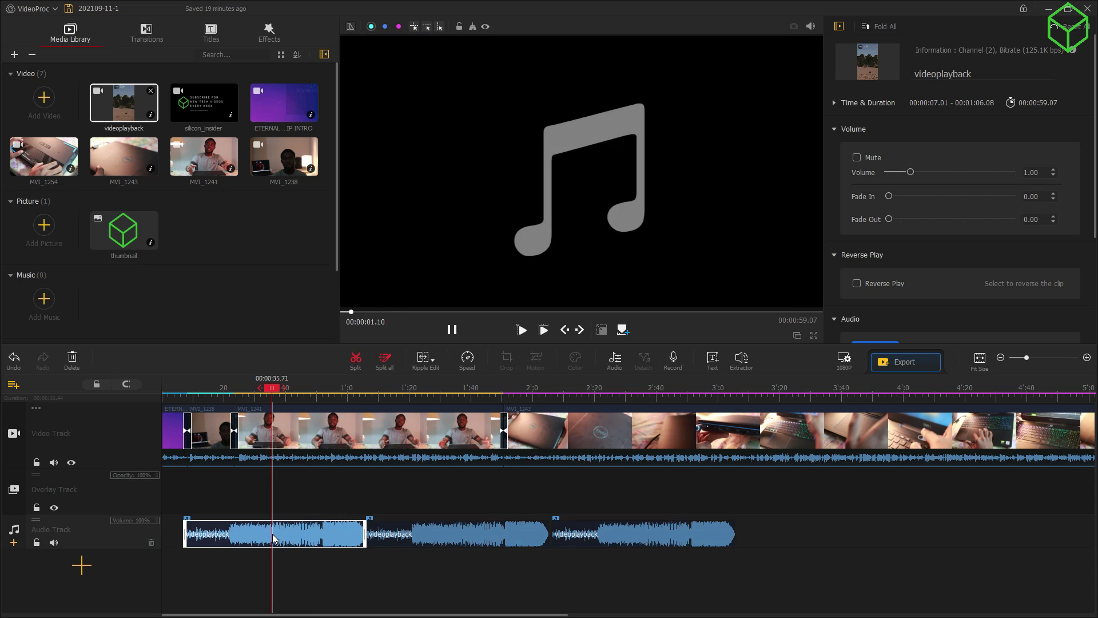
{"action": "scroll", "coordinate": [958, 181], "scroll_direction": "down", "scroll_amount": 2}
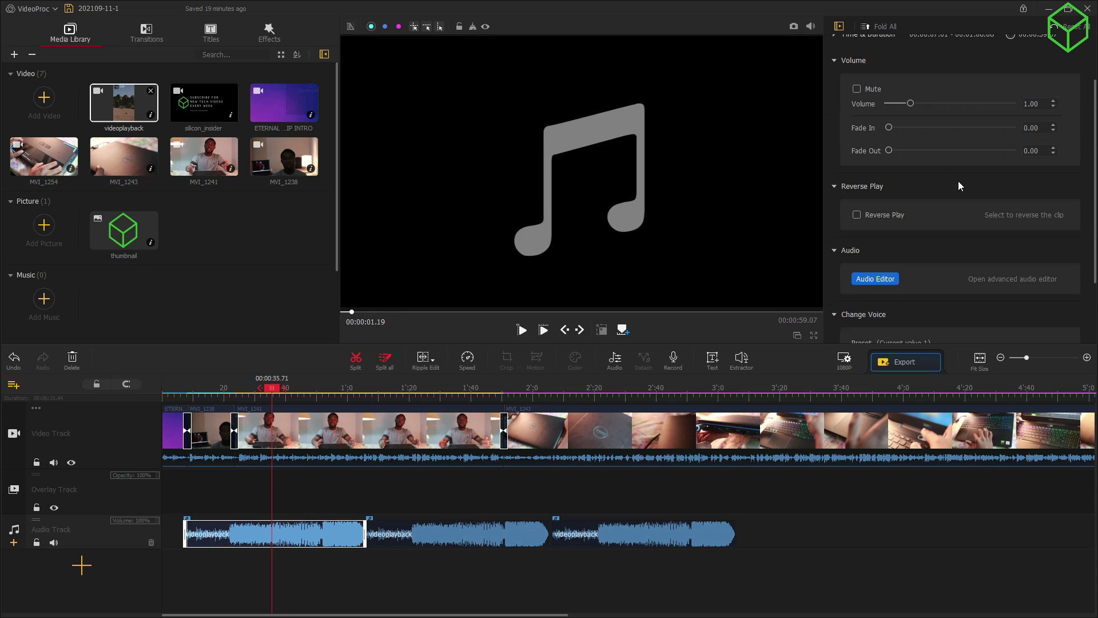
{"action": "scroll", "coordinate": [959, 181], "scroll_direction": "up", "scroll_amount": 1}
{"action": "scroll", "coordinate": [959, 184], "scroll_direction": "up", "scroll_amount": 1}
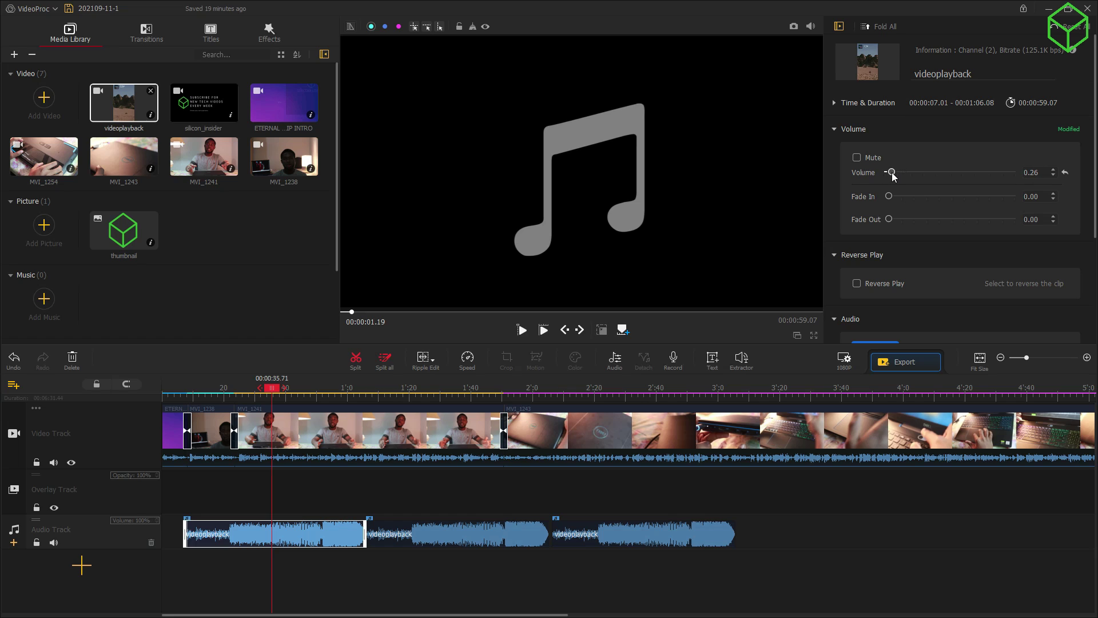
{"action": "left_click_drag", "start_coordinate": [891, 174], "coordinate": [867, 163]}
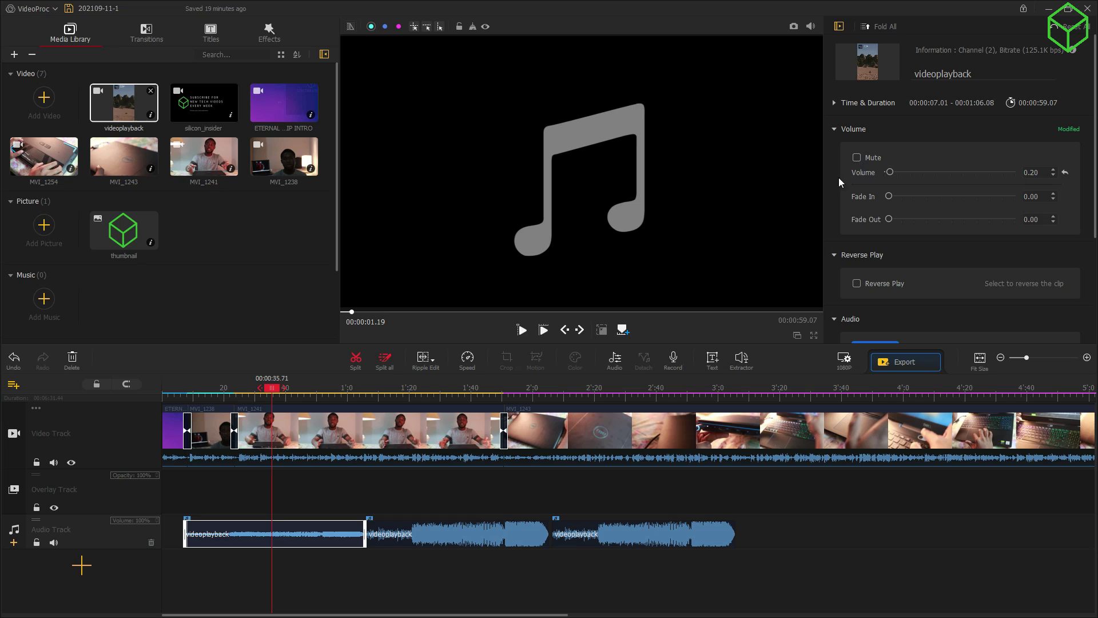
{"action": "key", "text": "space"}
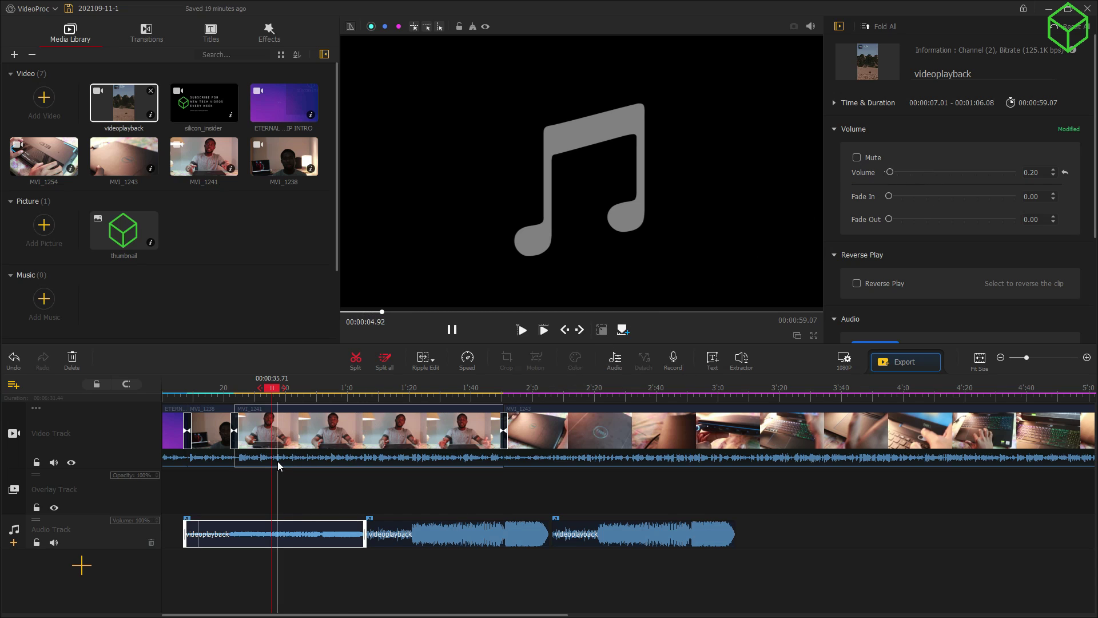
Try a volume of 5.00 on the MVI_1241 clip, play it, and reduce its volume to 0.96
{"action": "left_click", "coordinate": [309, 454]}
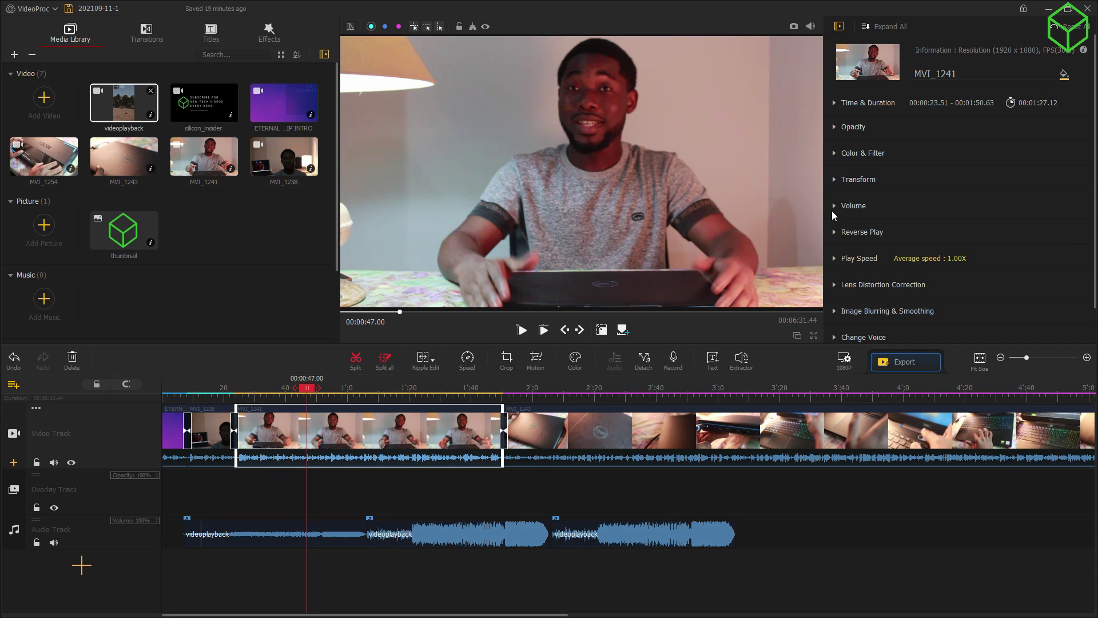
{"action": "left_click", "coordinate": [853, 206]}
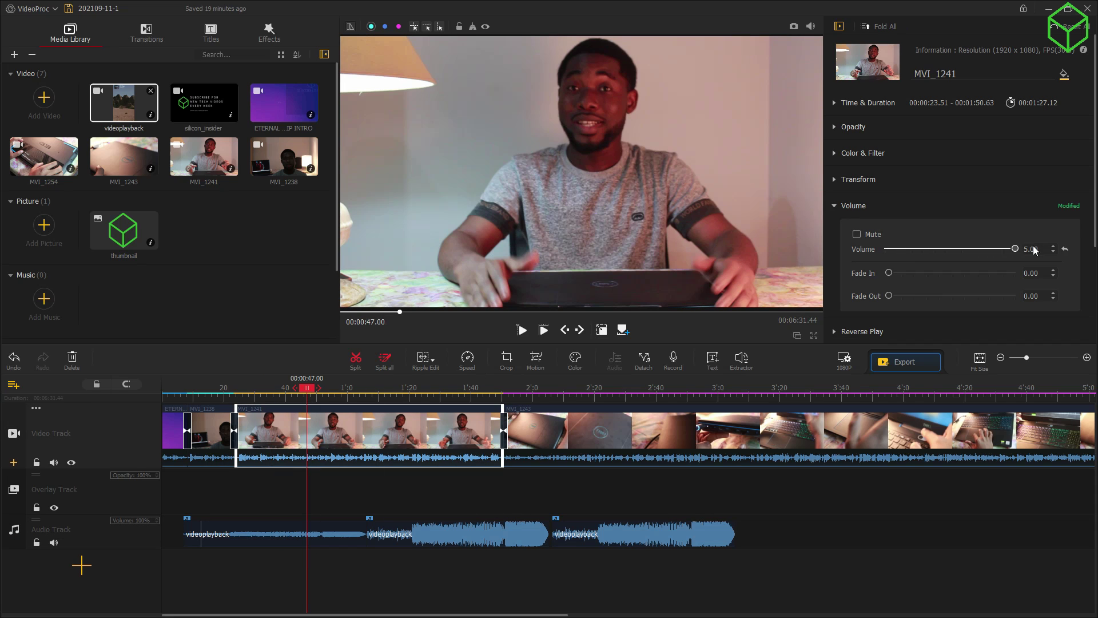
{"action": "key", "text": "space"}
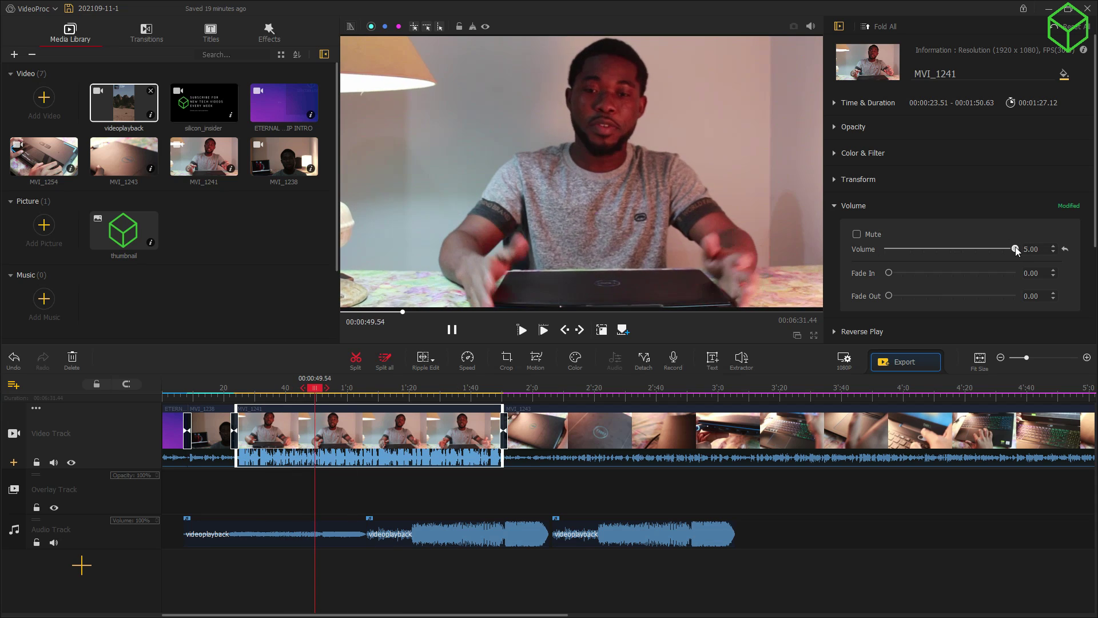
{"action": "left_click_drag", "start_coordinate": [1016, 249], "coordinate": [914, 253]}
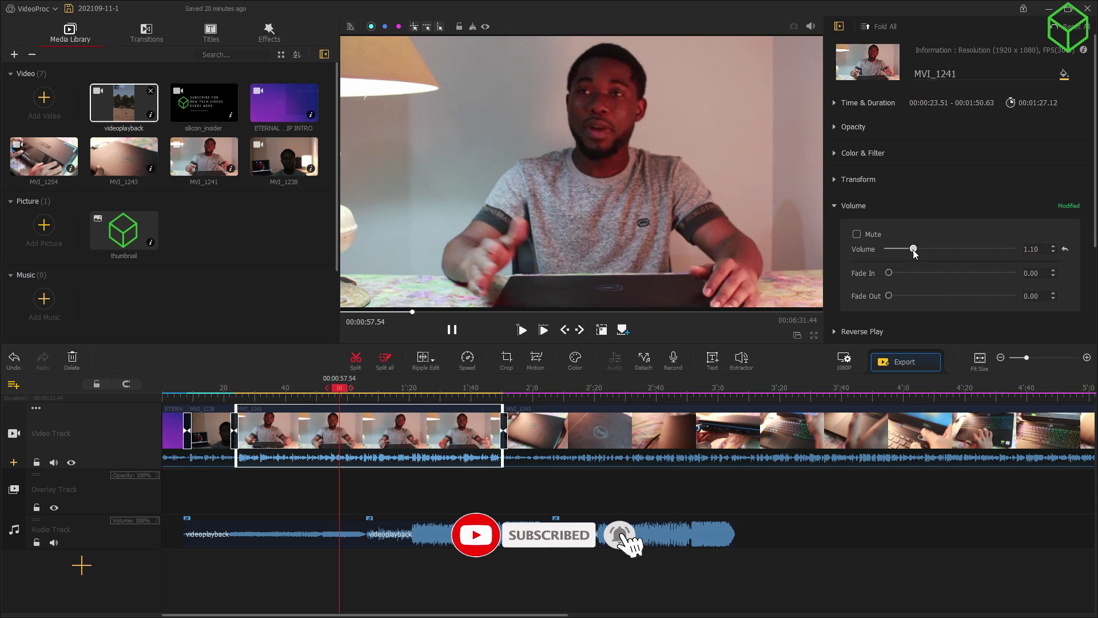
{"action": "left_click_drag", "start_coordinate": [913, 249], "coordinate": [910, 250]}
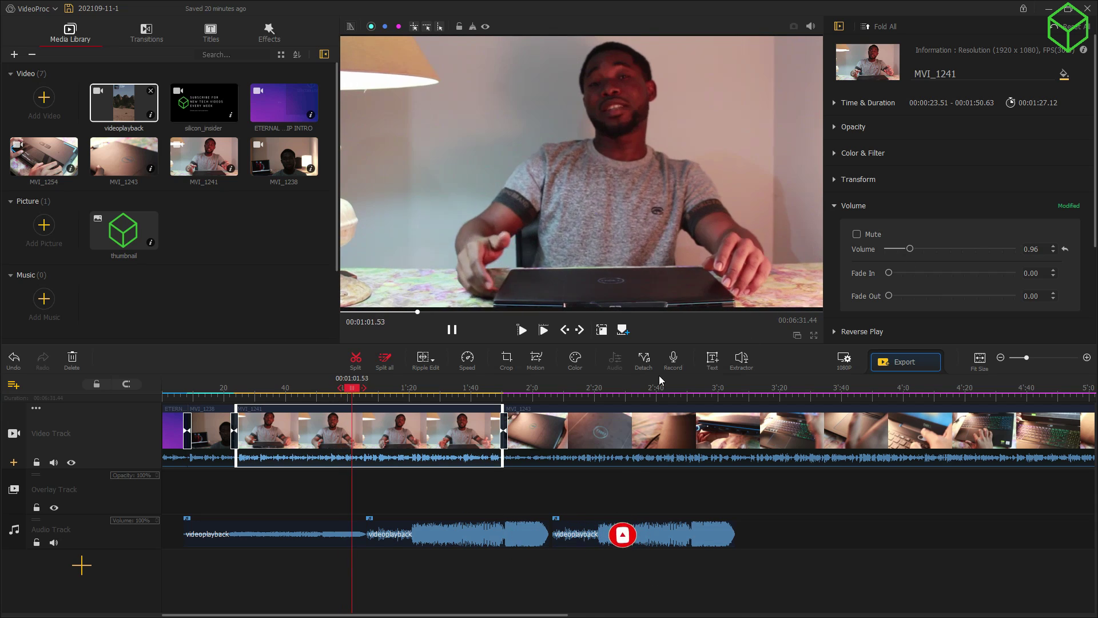
Set the volume of the second videoplayback clip on the audio track to 0.20 and listen to it
{"action": "left_click", "coordinate": [442, 542]}
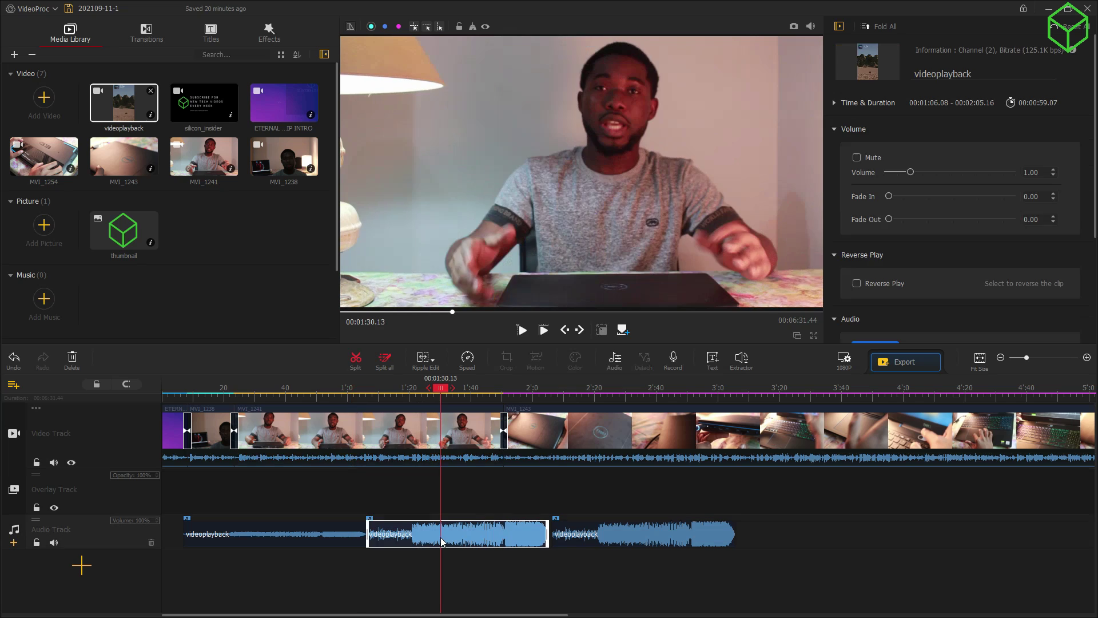
{"action": "key", "text": "space"}
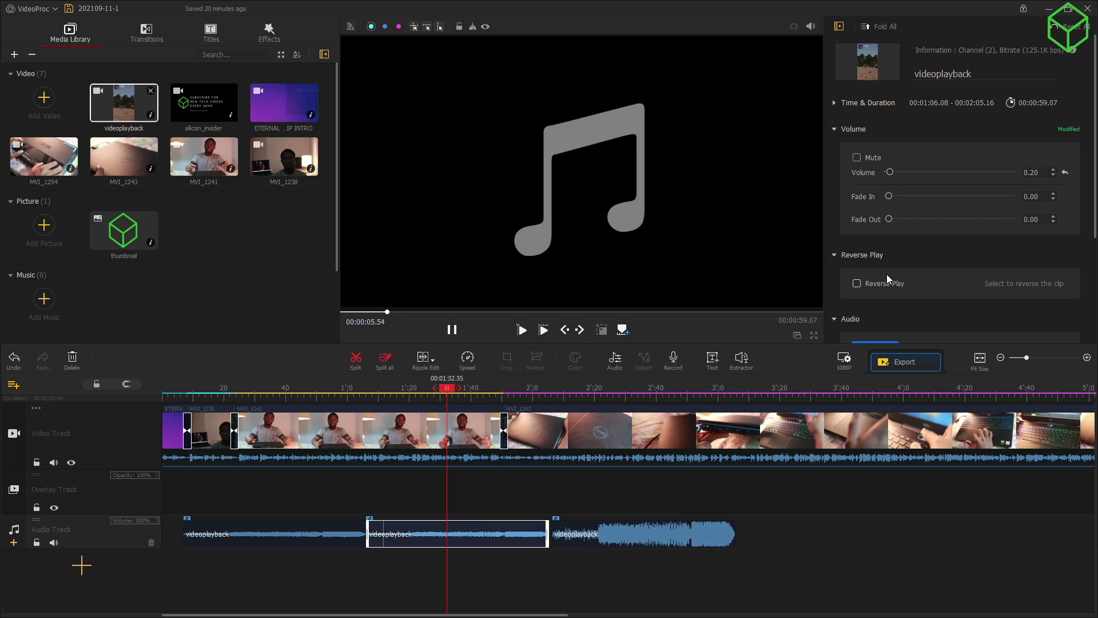
{"action": "key", "text": "space"}
Play the timeline from the start of MVI_1241 and set the first videoplayback audio clip's volume to 0.11
{"action": "left_click_drag", "start_coordinate": [413, 394], "coordinate": [240, 394]}
{"action": "key", "text": "space"}
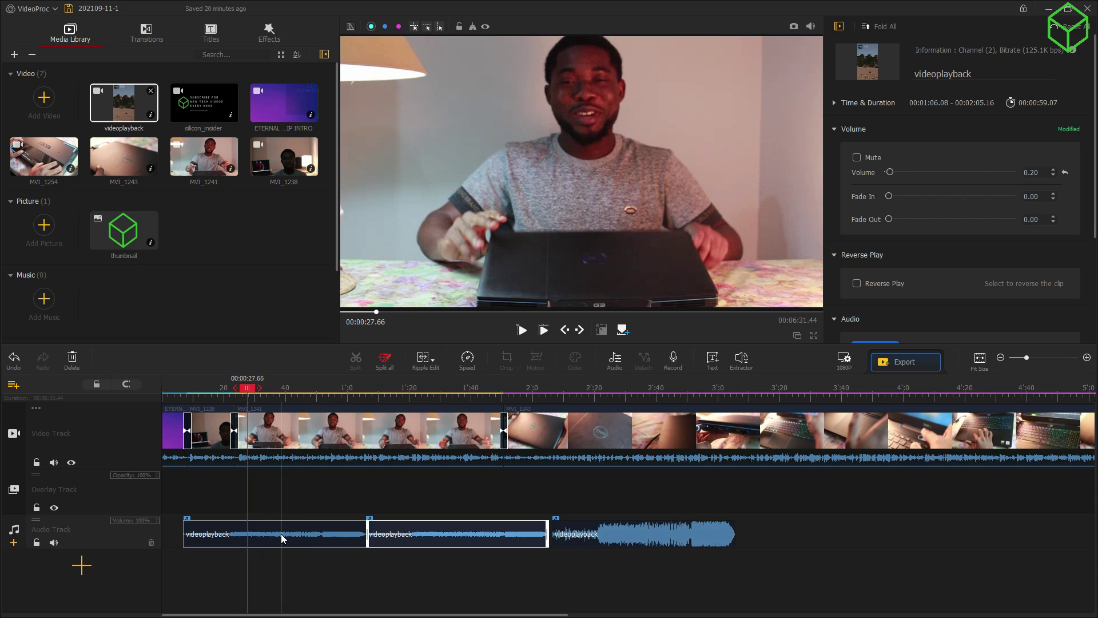
{"action": "left_click", "coordinate": [280, 534]}
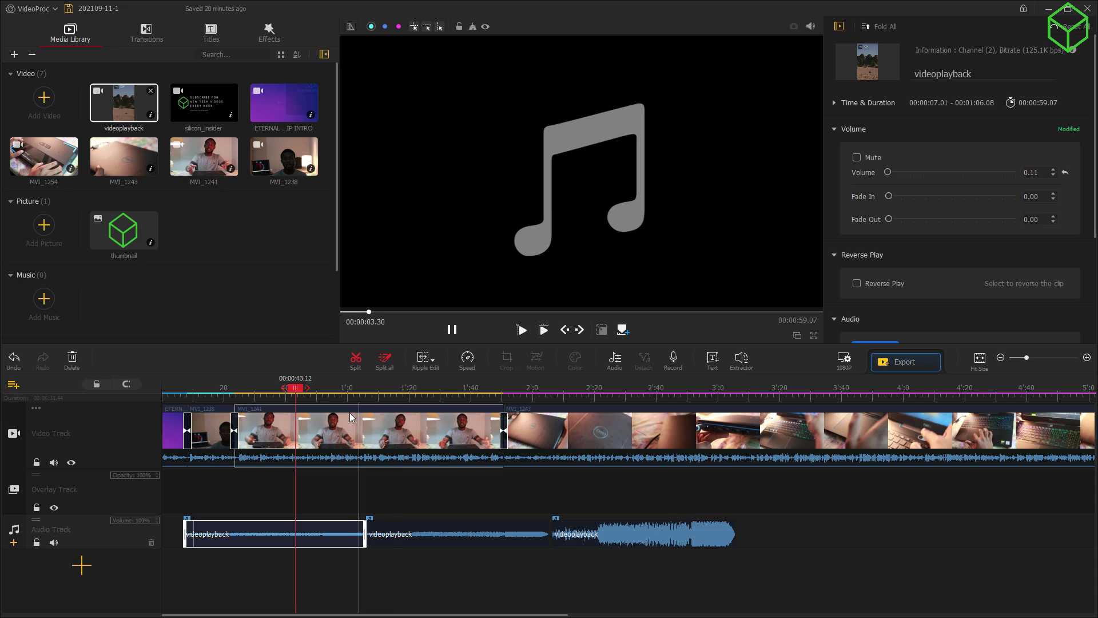
Play the MVI_1241 section from about 31 s to check the balance between speech and music
{"action": "left_click", "coordinate": [340, 448]}
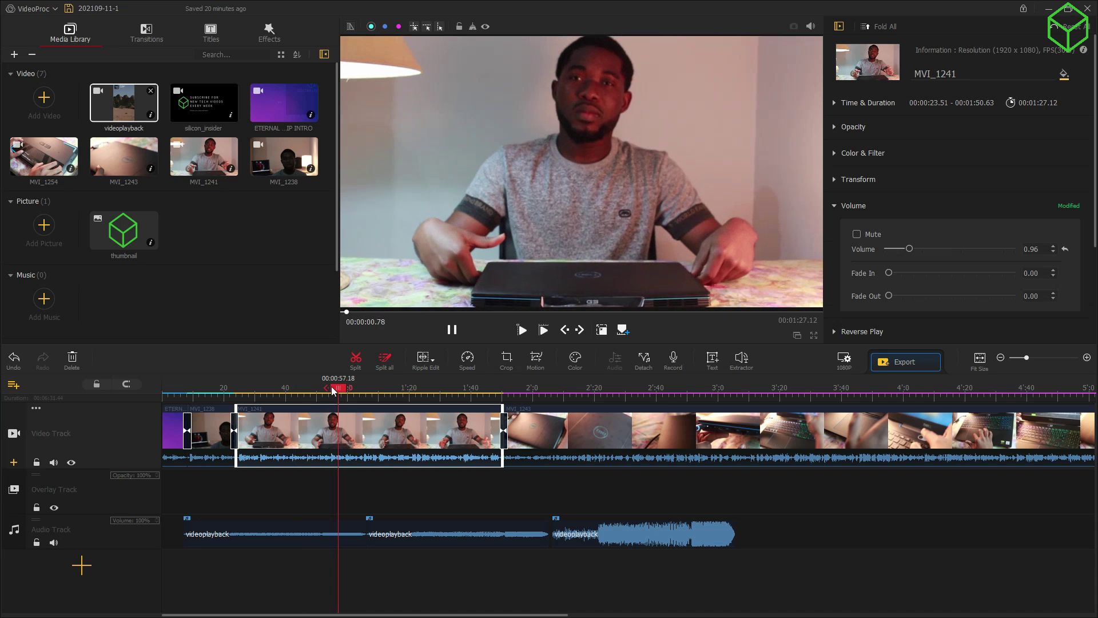
{"action": "left_click_drag", "start_coordinate": [337, 395], "coordinate": [259, 400]}
{"action": "key", "text": "space"}
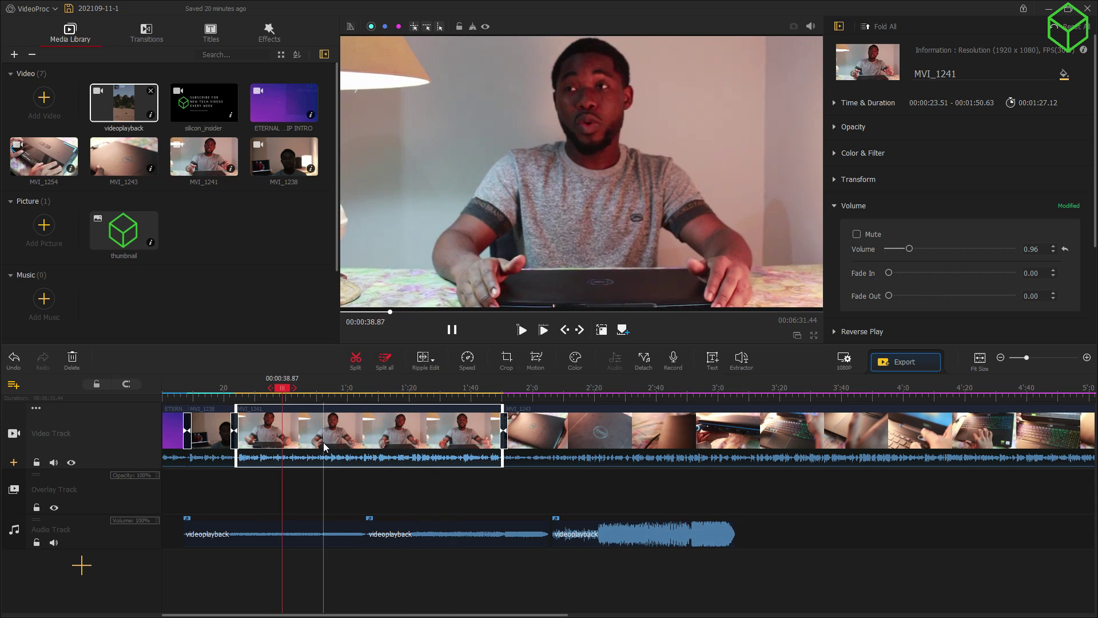
{"action": "key", "text": "space"}
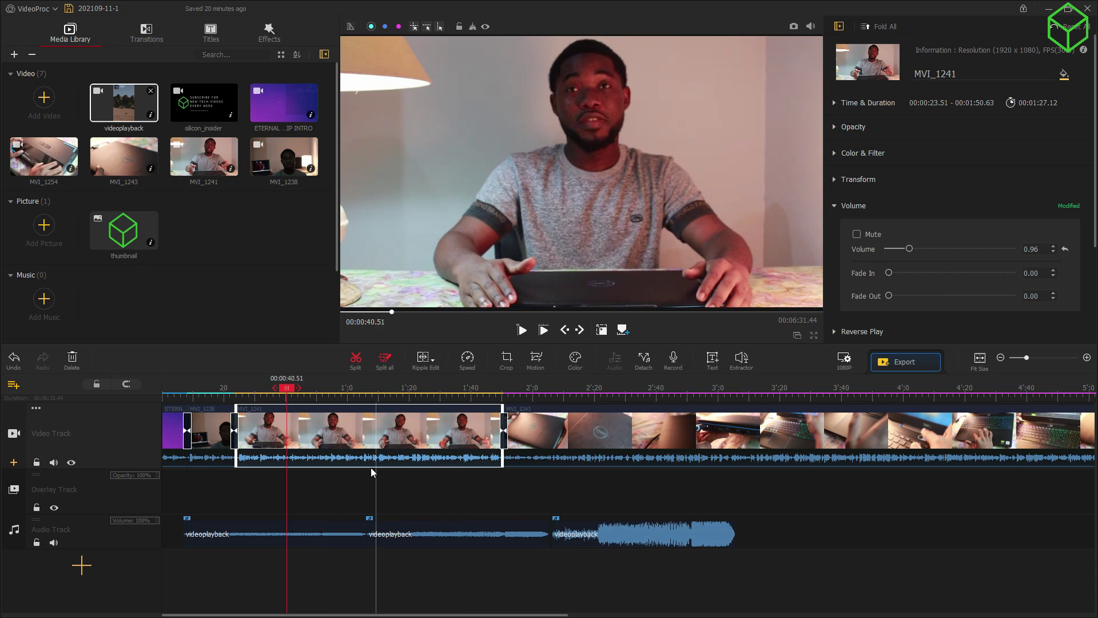
Set the MVI_1241 clip's volume to 2.02 and play the timeline from about 39 s to check it
{"action": "left_click", "coordinate": [325, 462]}
{"action": "double_click", "coordinate": [324, 462]}
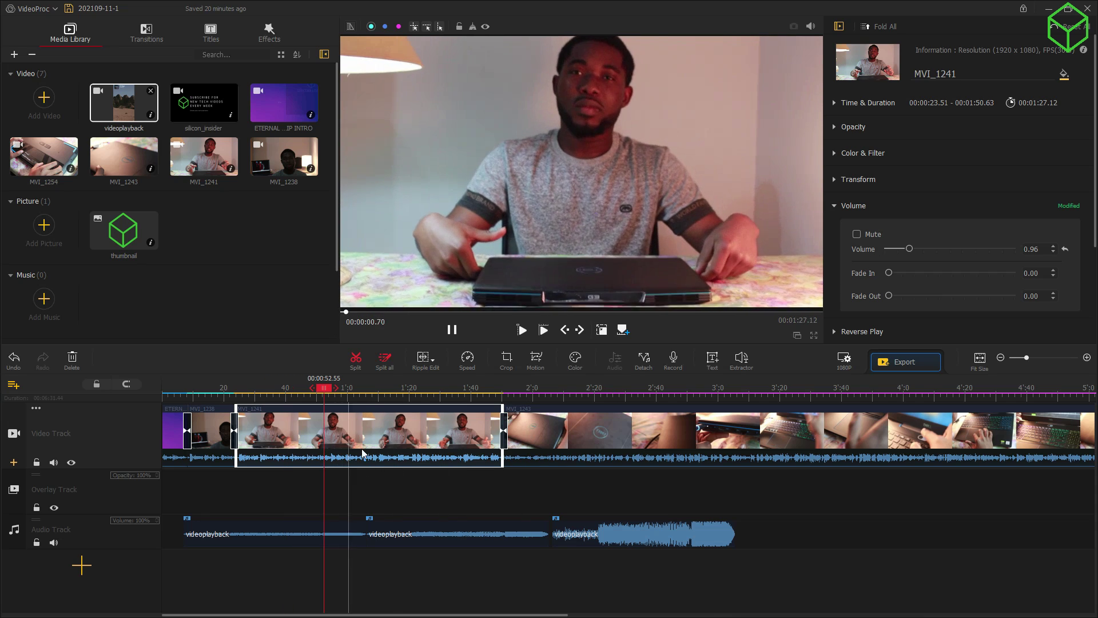
{"action": "left_click_drag", "start_coordinate": [922, 242], "coordinate": [937, 245]}
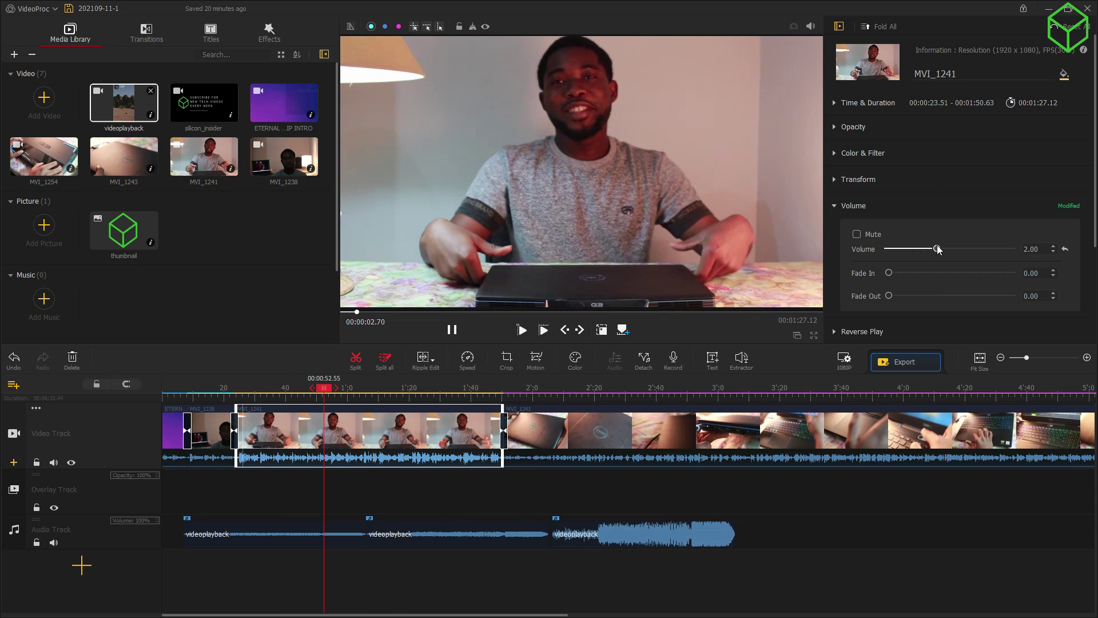
{"action": "left_click", "coordinate": [282, 403]}
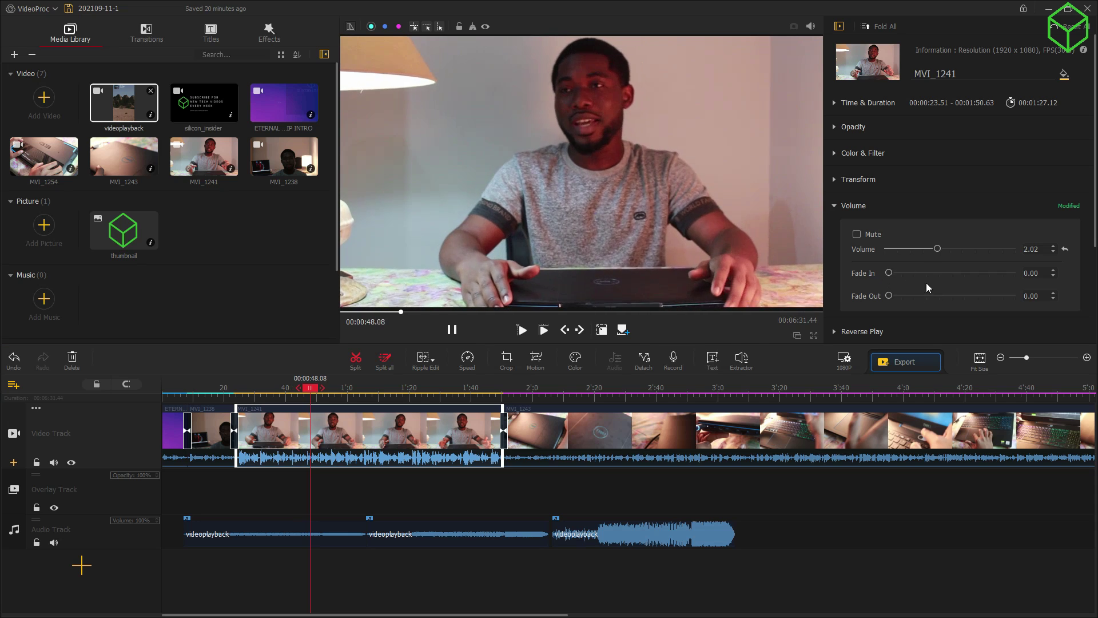
{"action": "scroll", "coordinate": [1017, 206], "scroll_direction": "down", "scroll_amount": 1}
{"action": "scroll", "coordinate": [1017, 205], "scroll_direction": "up", "scroll_amount": 1}
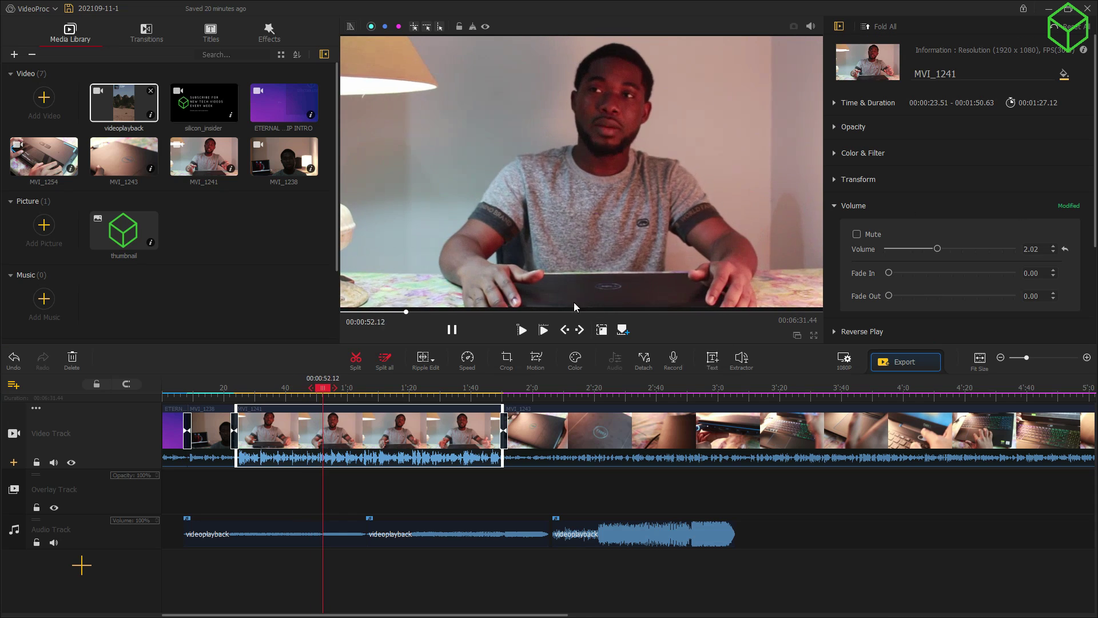
Set the third videoplayback audio clip's volume to 0.11 and select the MVI_1243 clip on the video track
{"action": "left_click_drag", "start_coordinate": [325, 395], "coordinate": [647, 411]}
{"action": "left_click", "coordinate": [609, 534]}
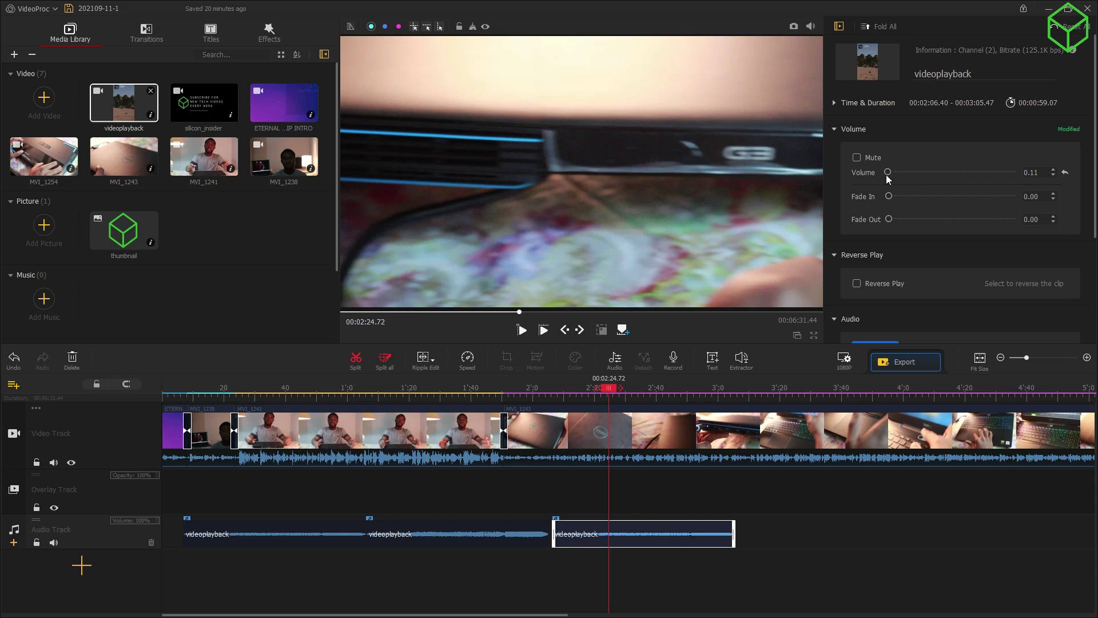
{"action": "left_click", "coordinate": [592, 456]}
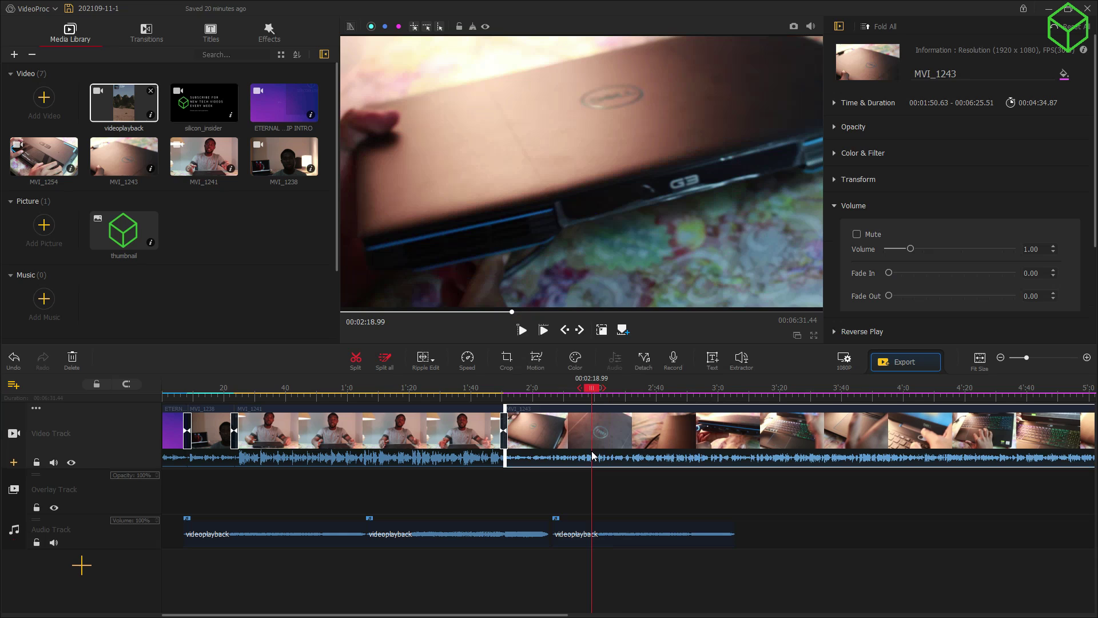
Set the MVI_1243 clip's volume to 1.71 and move the playhead back to about 1:12 in the MVI_1241 section
{"action": "left_click_drag", "start_coordinate": [913, 243], "coordinate": [927, 250]}
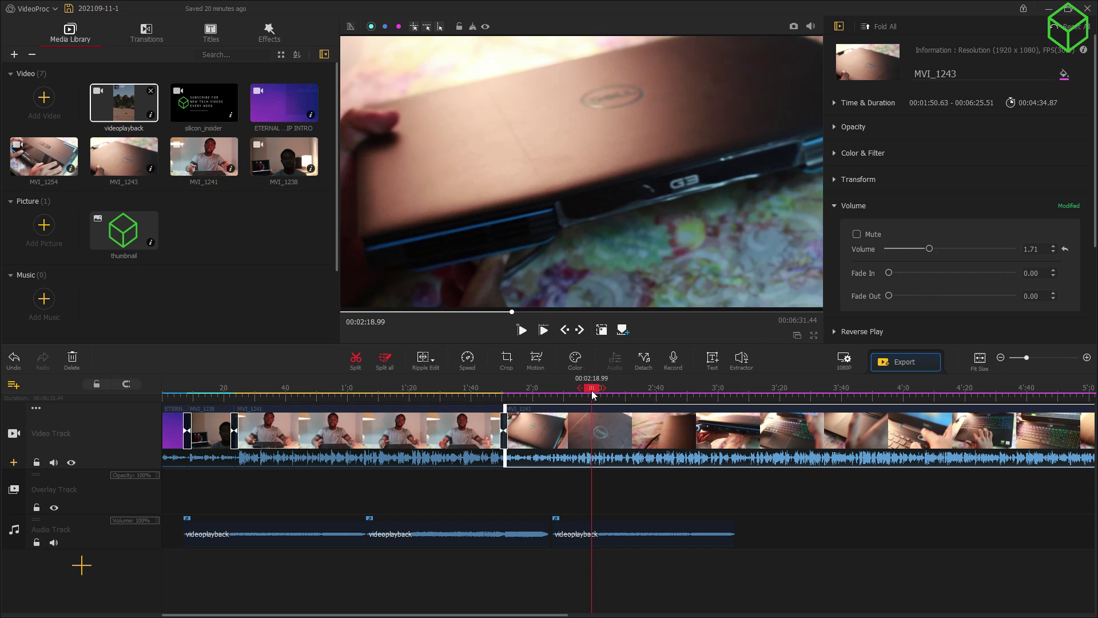
{"action": "left_click_drag", "start_coordinate": [592, 394], "coordinate": [385, 393]}
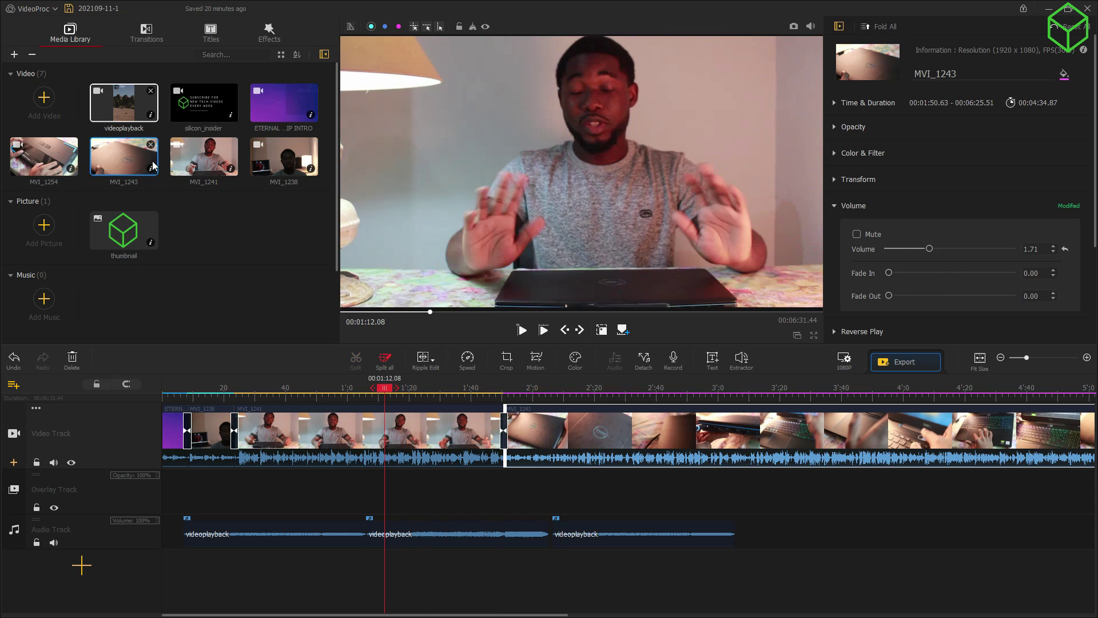
Add the Title 4 preset to the timeline at about 1:14 over the MVI_1241 clip and play it briefly
{"action": "left_click", "coordinate": [210, 38]}
{"action": "scroll", "coordinate": [211, 200], "scroll_direction": "down", "scroll_amount": 1}
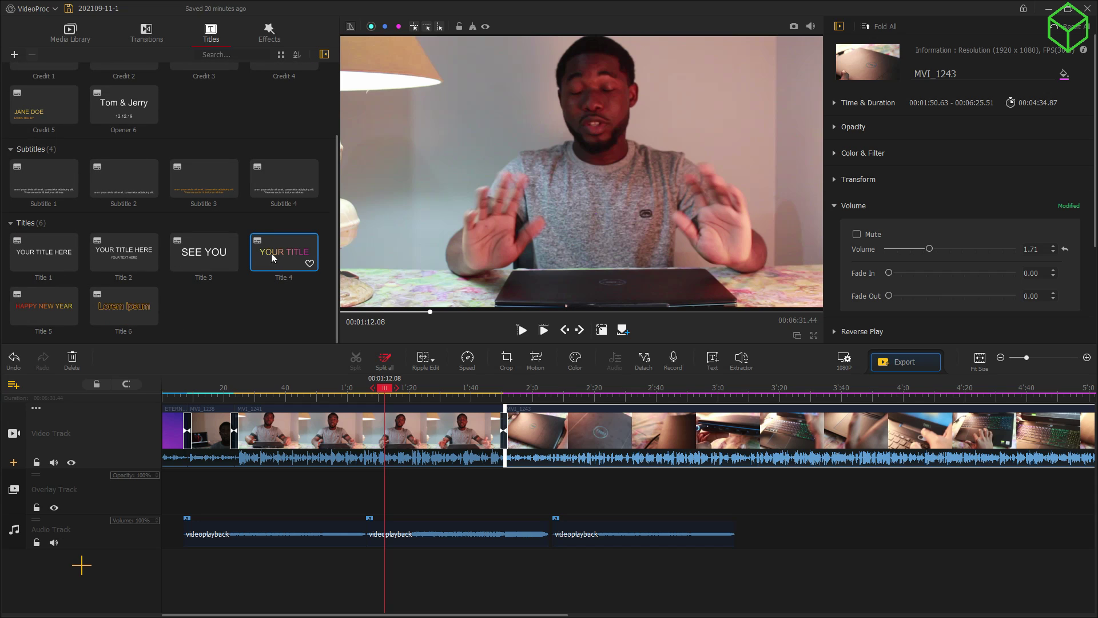
{"action": "left_click_drag", "start_coordinate": [272, 253], "coordinate": [407, 448]}
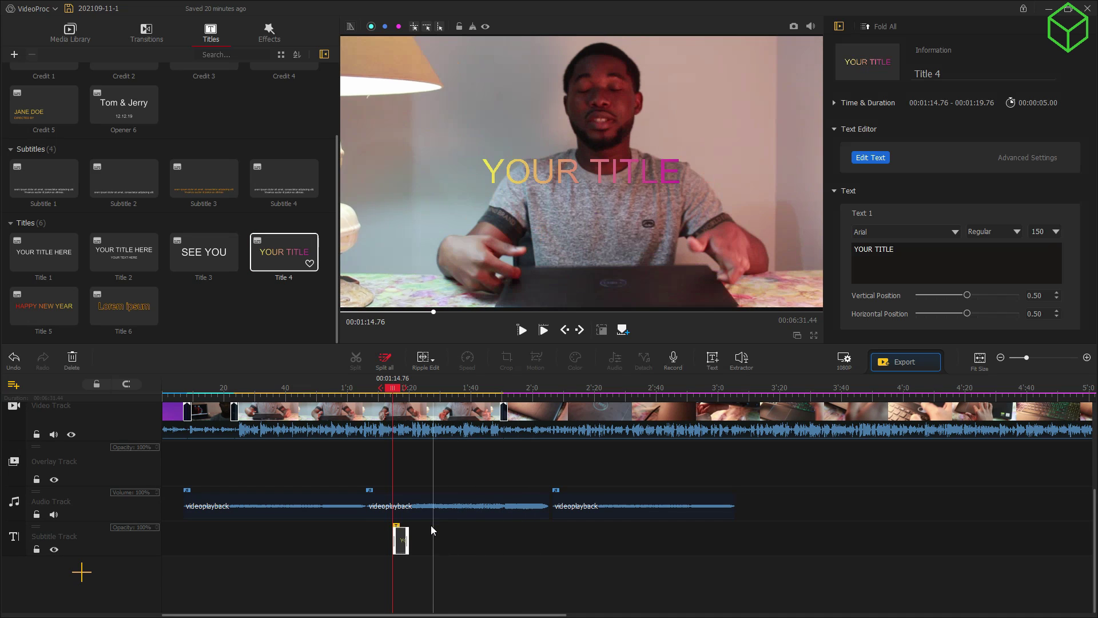
{"action": "key", "text": "space"}
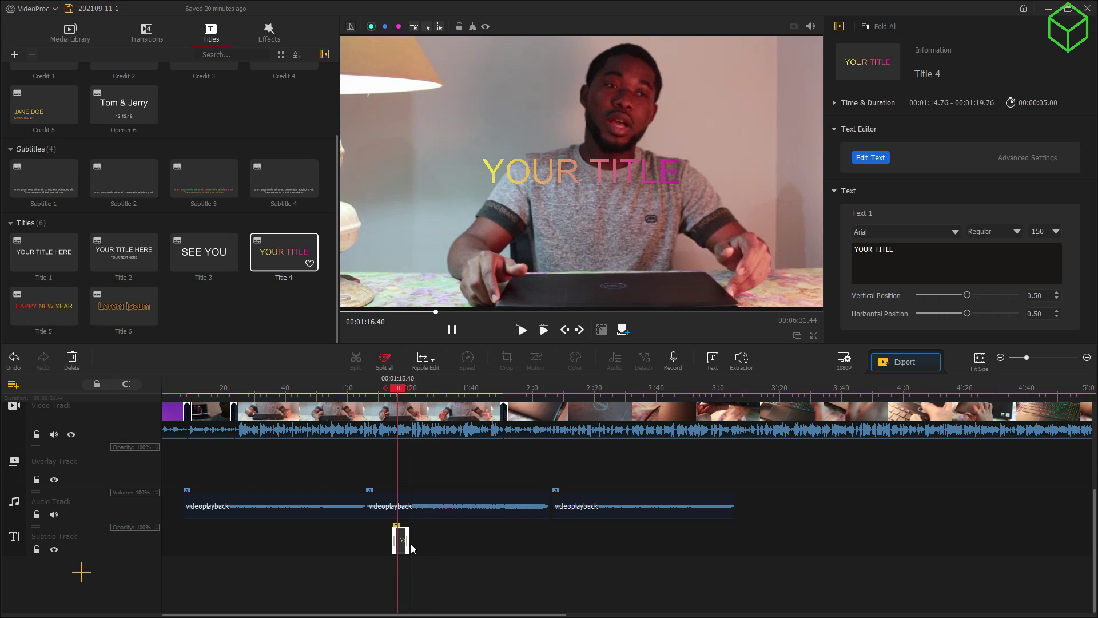
{"action": "key", "text": "space"}
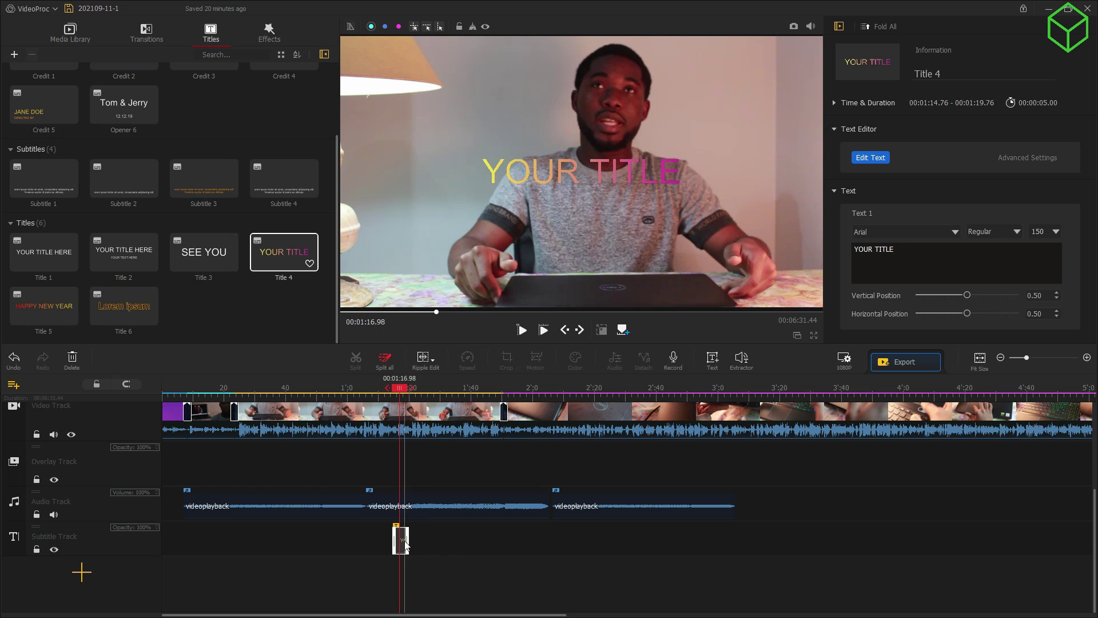
{"action": "key", "text": "space"}
{"action": "key", "text": "space"}
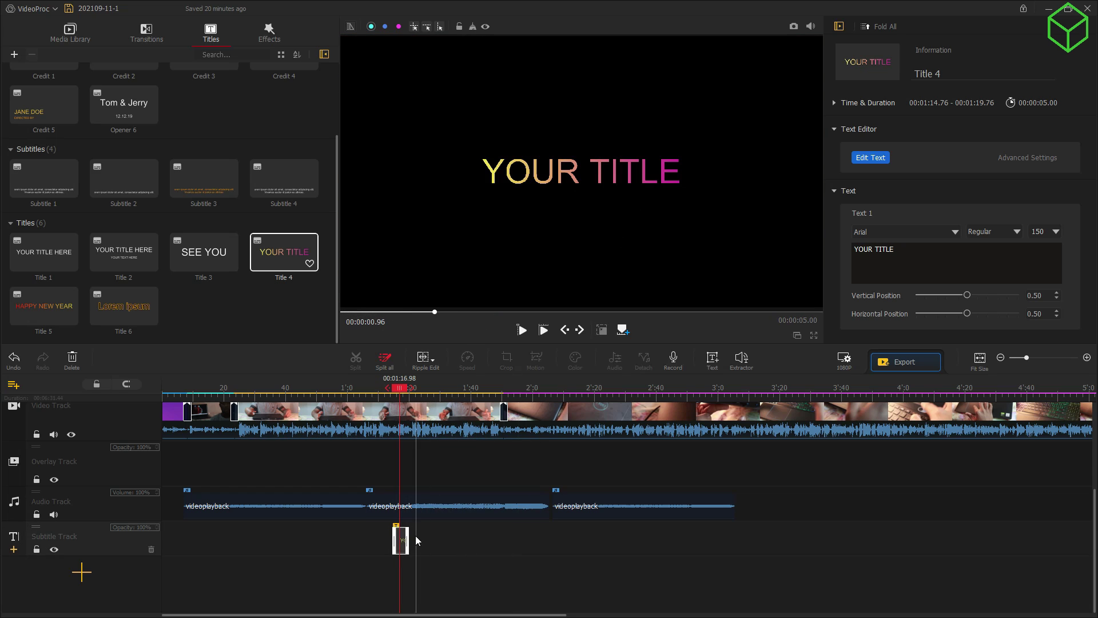
Try to replace the Title 4 text with "DELL G3" in the full text editor and apply it
{"action": "left_click", "coordinate": [872, 158]}
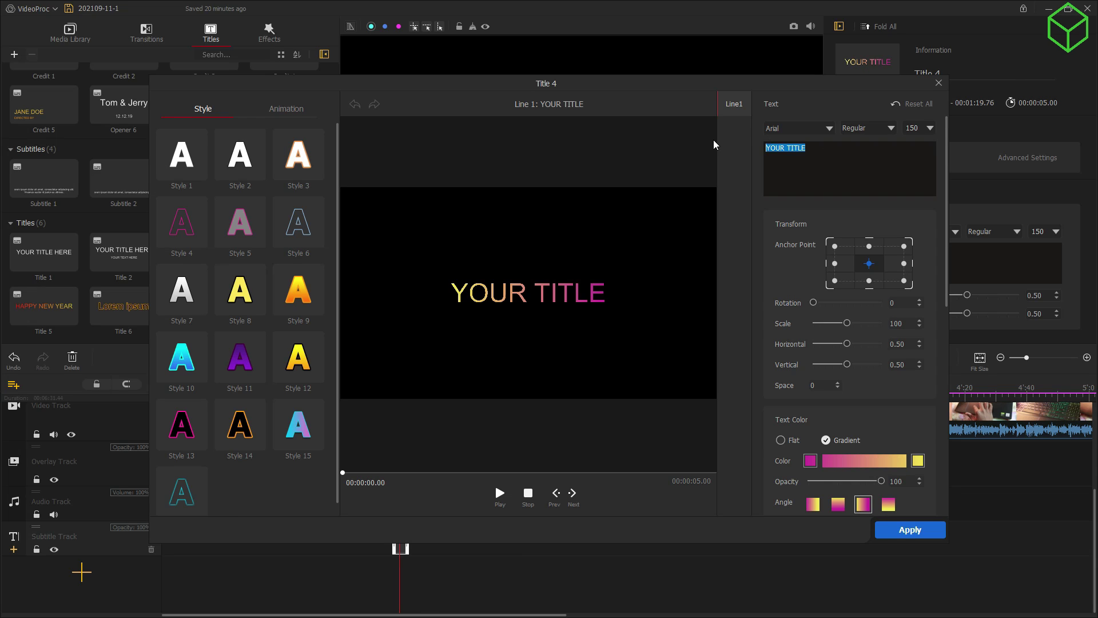
{"action": "type", "text": "DELL "}
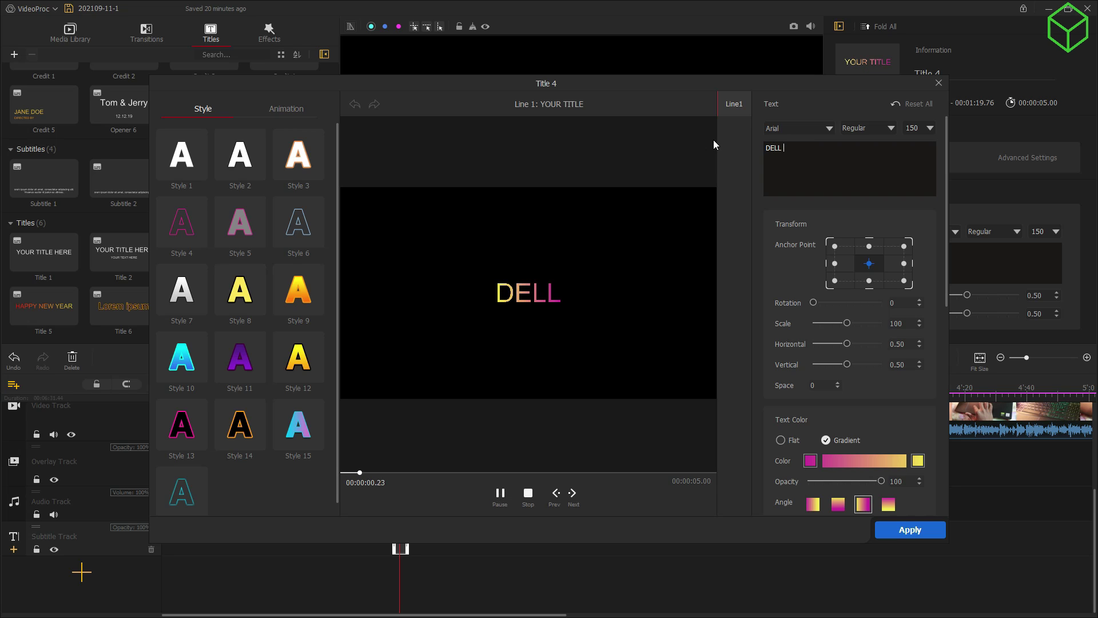
{"action": "type", "text": "G3"}
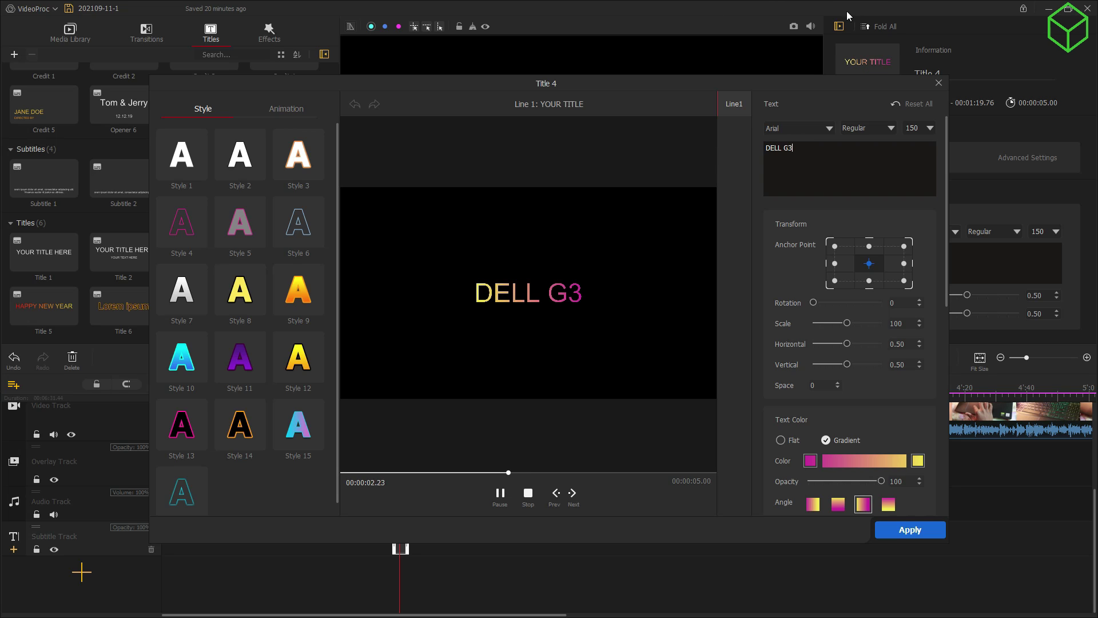
{"action": "left_click", "coordinate": [906, 530]}
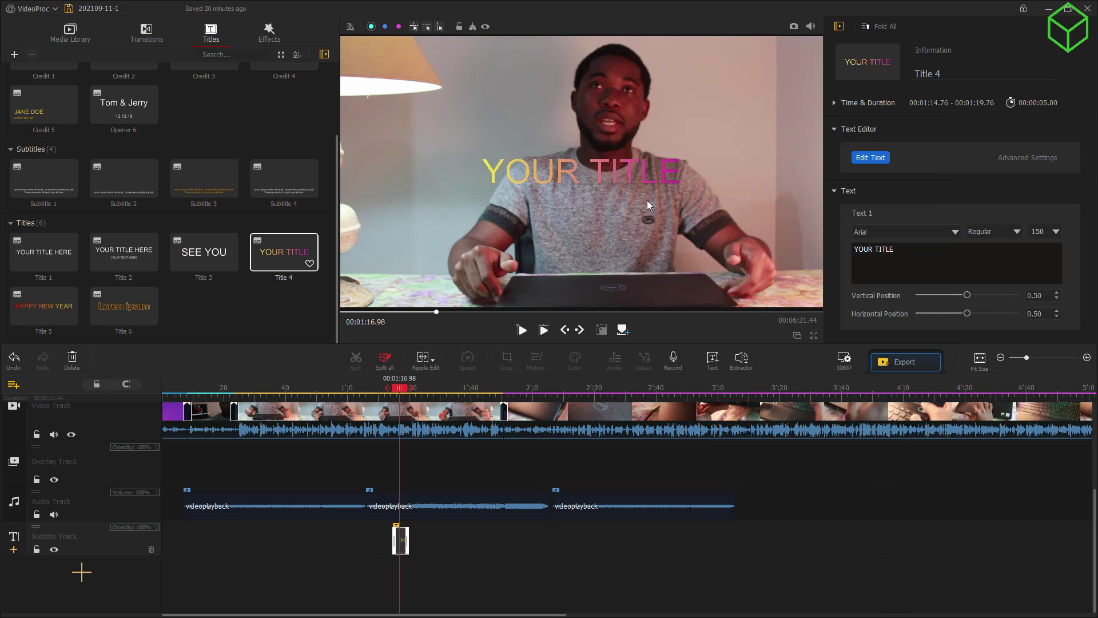
{"action": "left_click", "coordinate": [877, 161]}
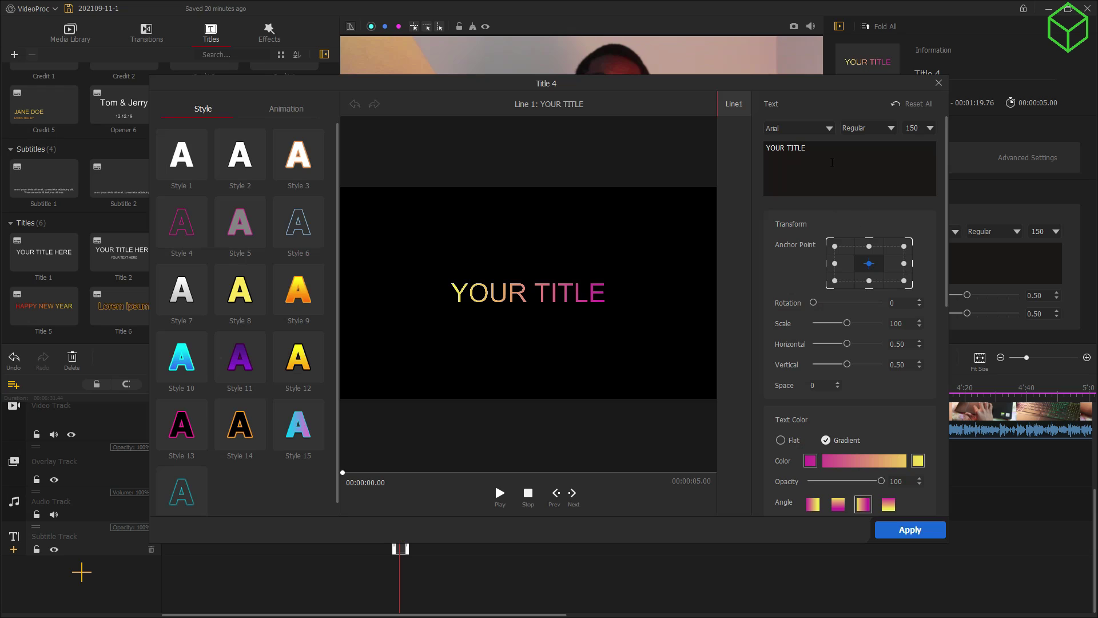
{"action": "type", "text": "DELL G3"}
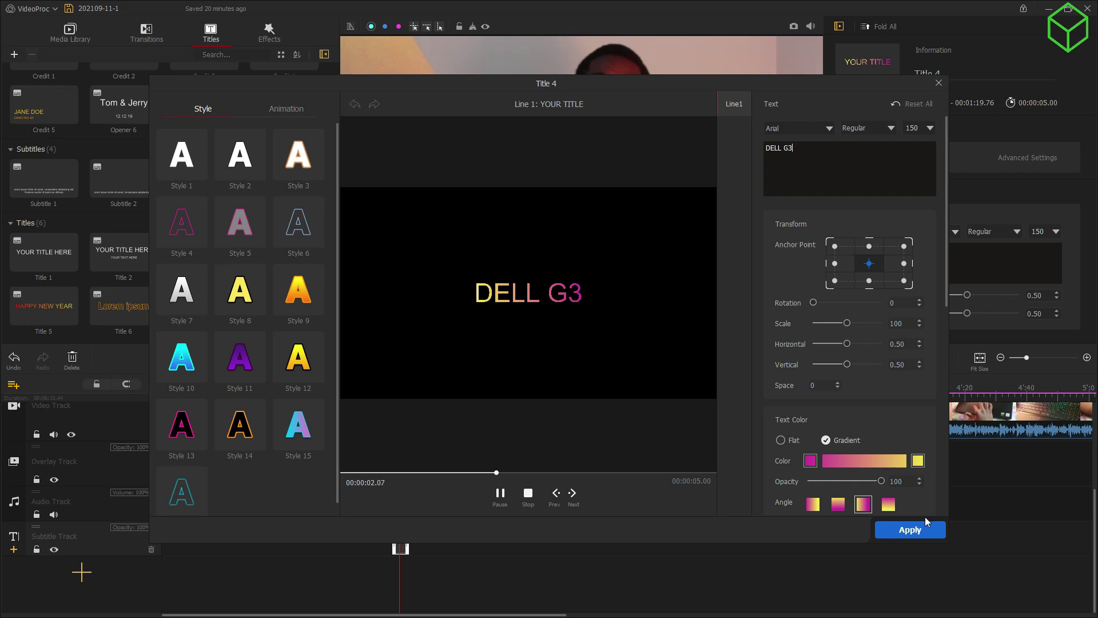
{"action": "left_click", "coordinate": [905, 531]}
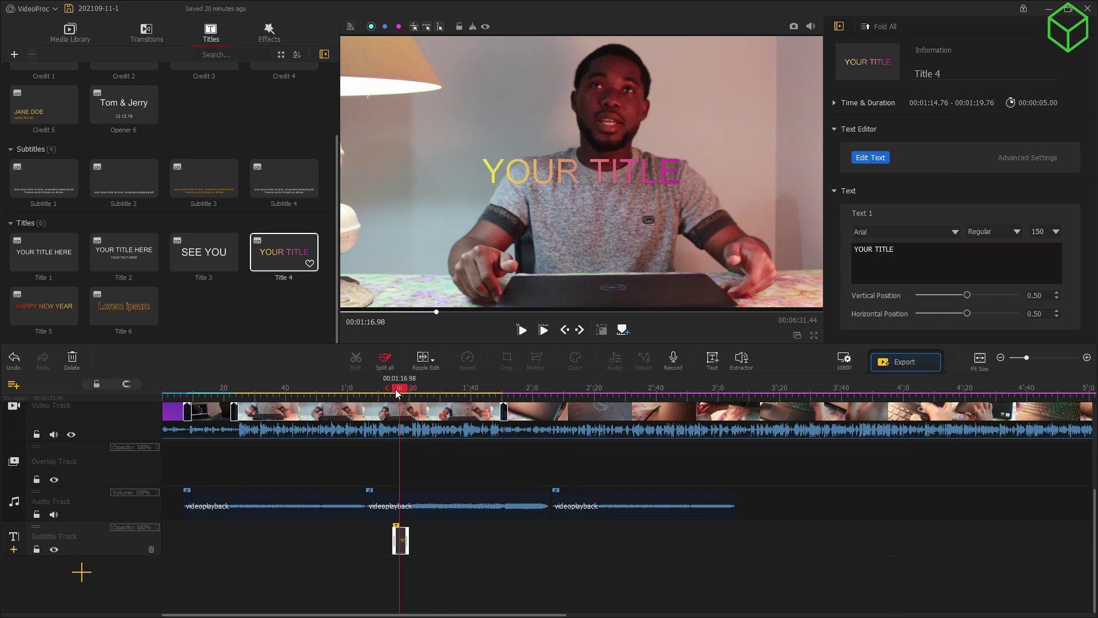
Select the Title 4 clip on the subtitle track and replace its text with "DELL G3" directly in its properties
{"action": "left_click", "coordinate": [404, 546]}
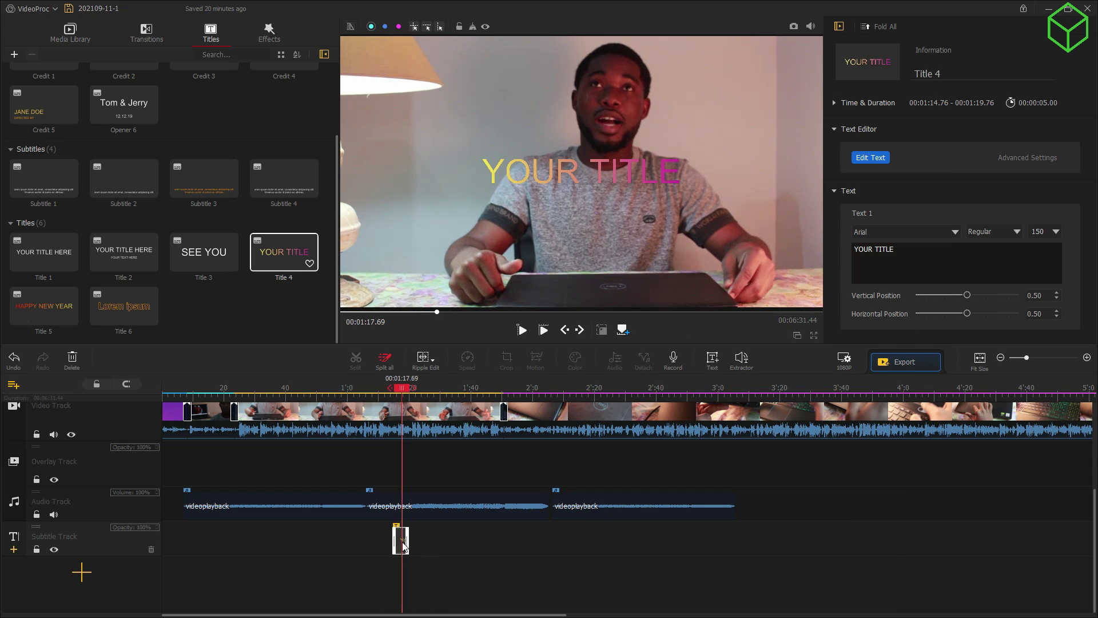
{"action": "double_click", "coordinate": [399, 540]}
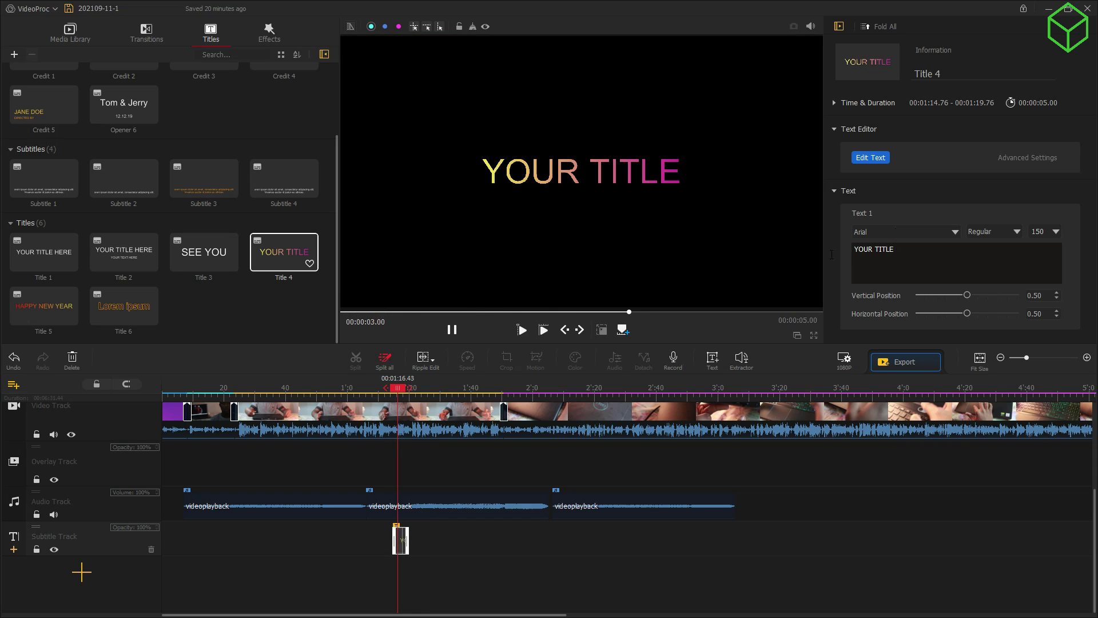
{"action": "left_click_drag", "start_coordinate": [895, 247], "coordinate": [847, 251]}
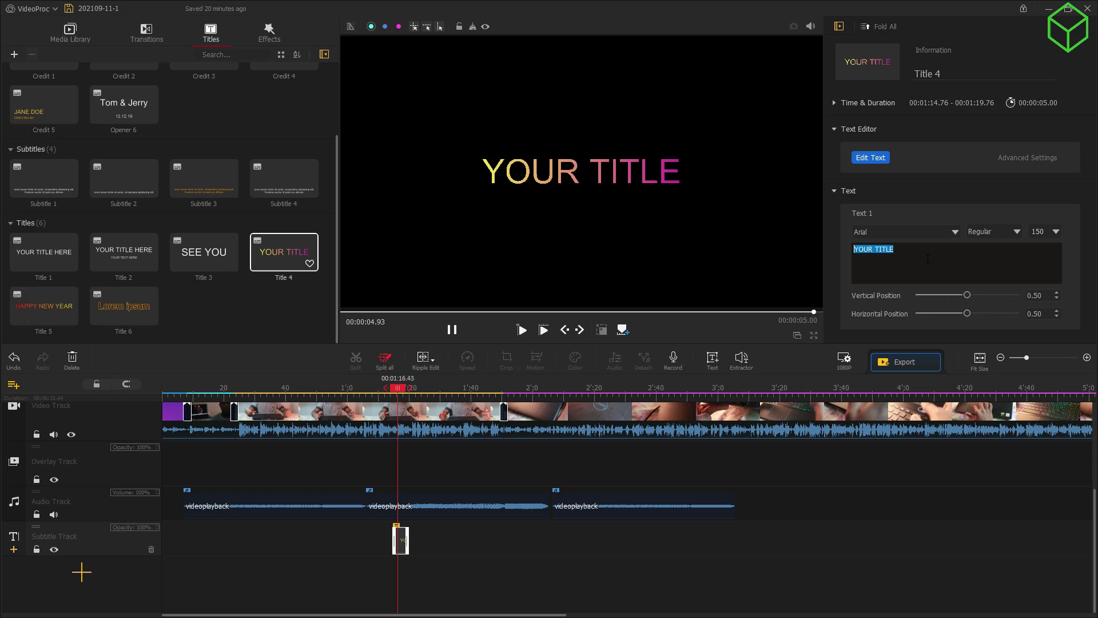
{"action": "key", "text": "BackSpace"}
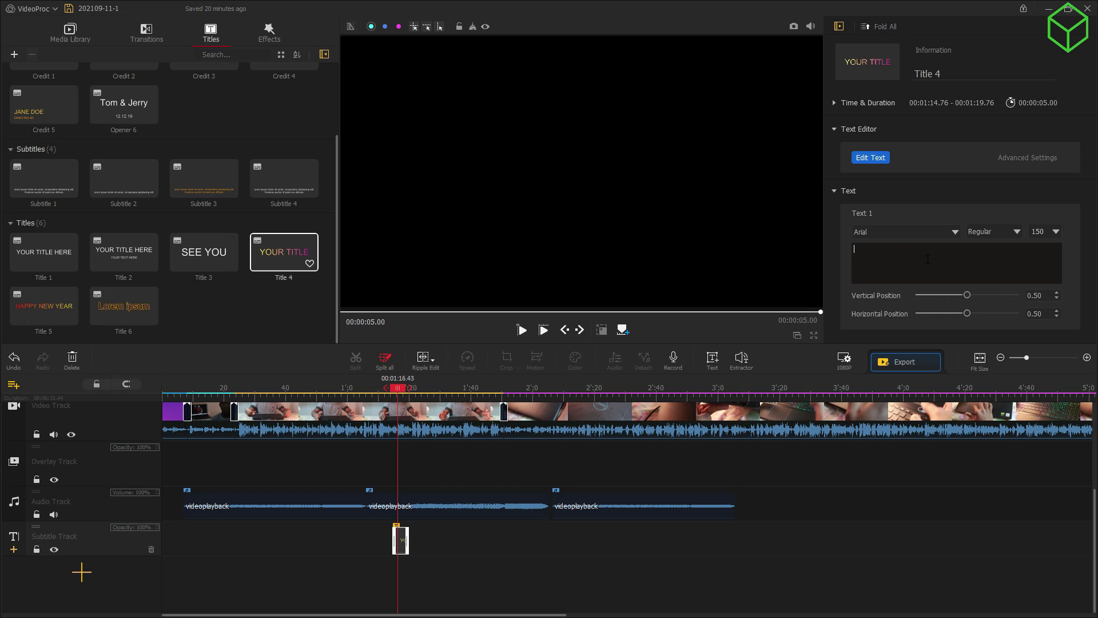
{"action": "type", "text": "DELL G3"}
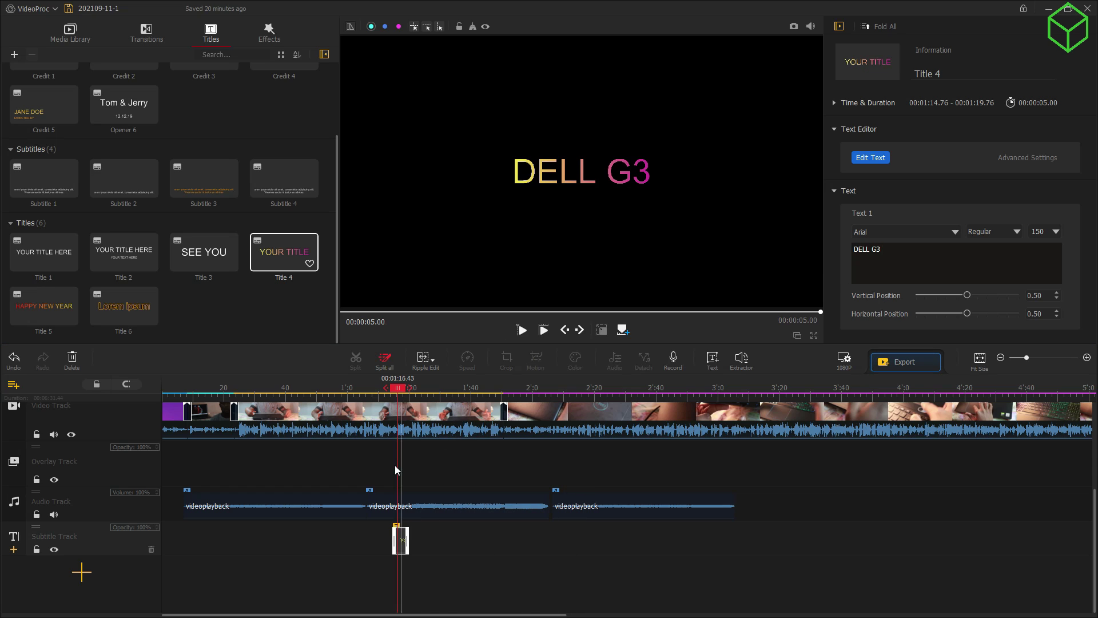
Play the title and scrub between about 1:17 and 1:21 to check it over the MVI_1241 footage
{"action": "left_click", "coordinate": [522, 330]}
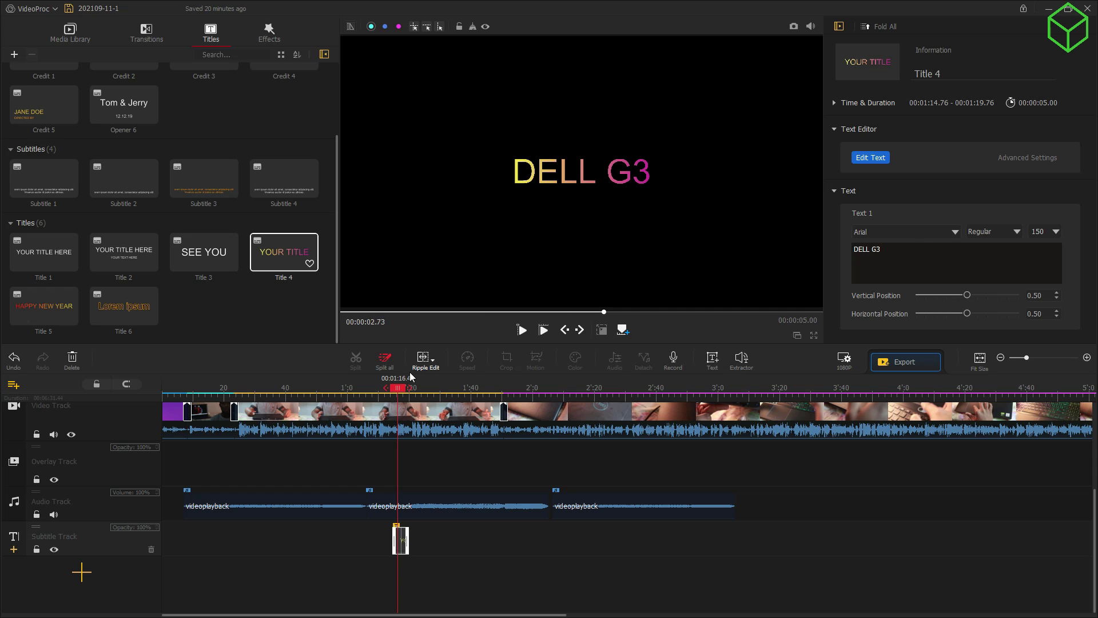
{"action": "mouse_move", "coordinate": [399, 389]}
{"action": "left_mouse_down"}
{"action": "mouse_move", "coordinate": [364, 393]}
{"action": "mouse_move", "coordinate": [413, 389]}
{"action": "left_mouse_up"}
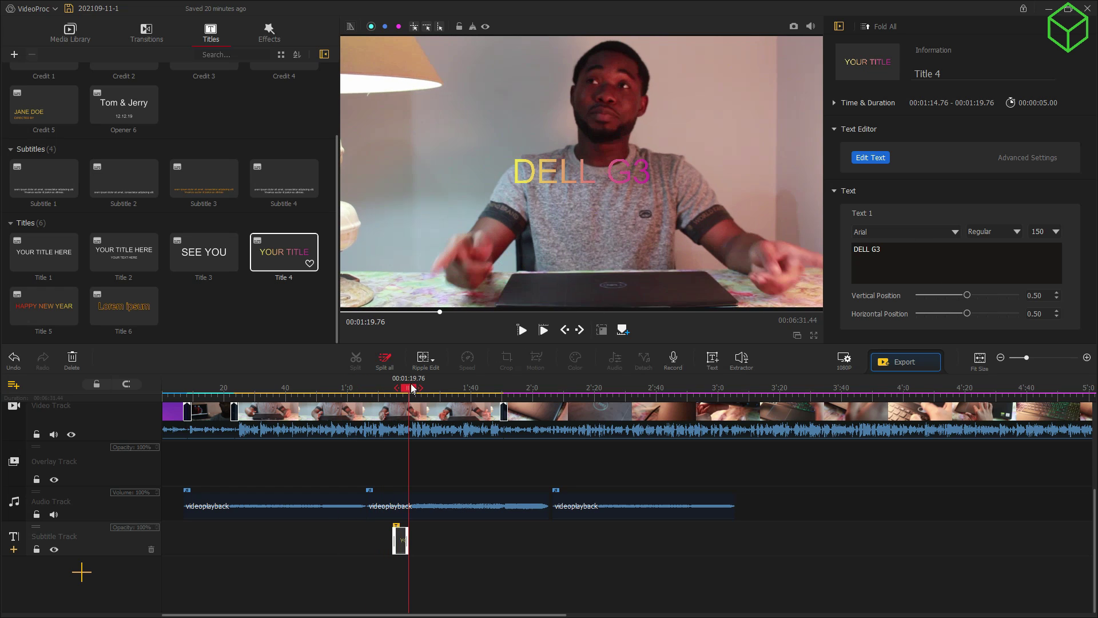
{"action": "left_click", "coordinate": [558, 162]}
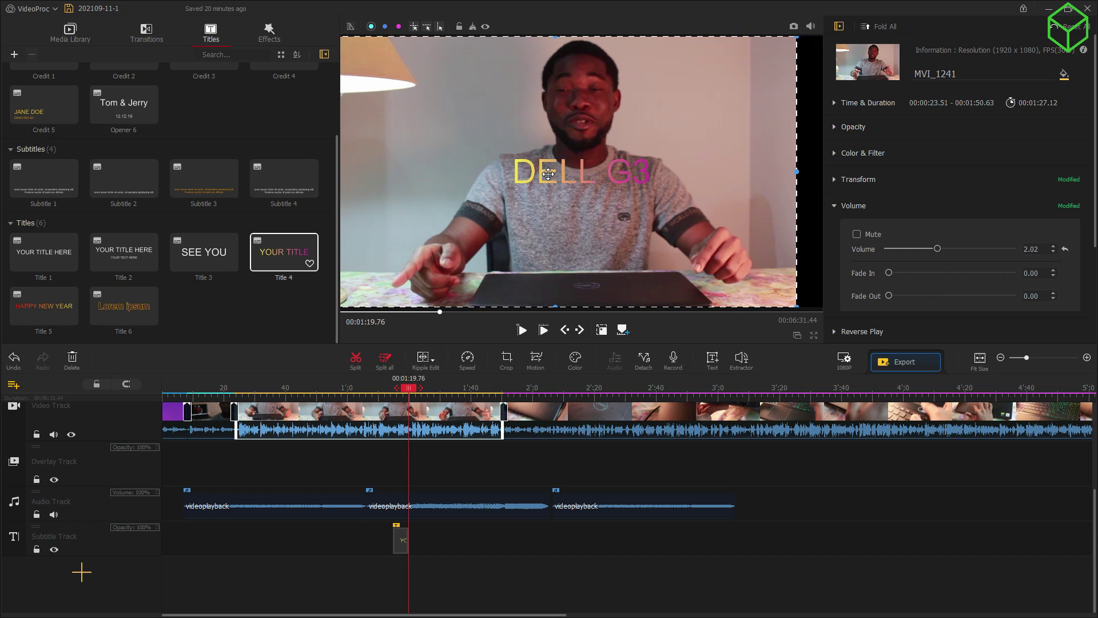
{"action": "key", "text": "space"}
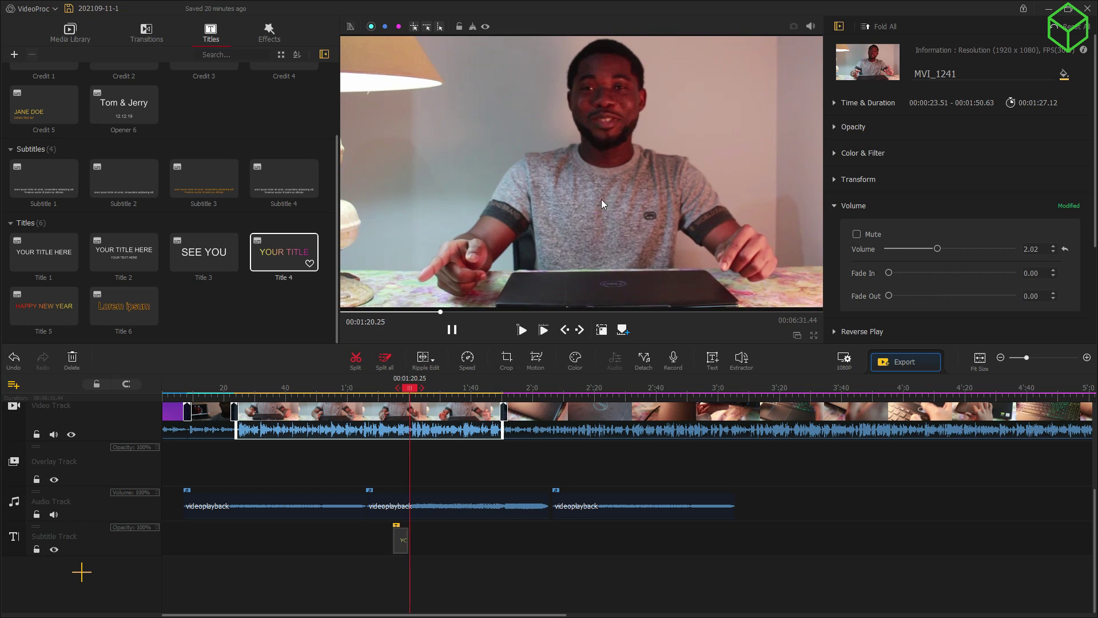
{"action": "left_click", "coordinate": [413, 389]}
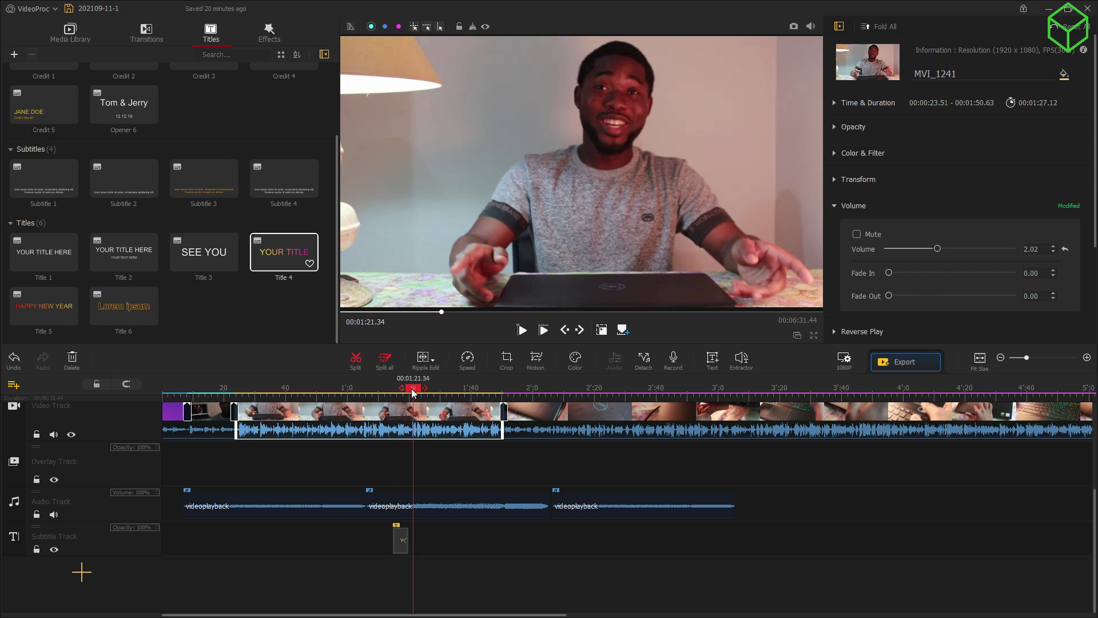
{"action": "left_click_drag", "start_coordinate": [413, 389], "coordinate": [400, 389]}
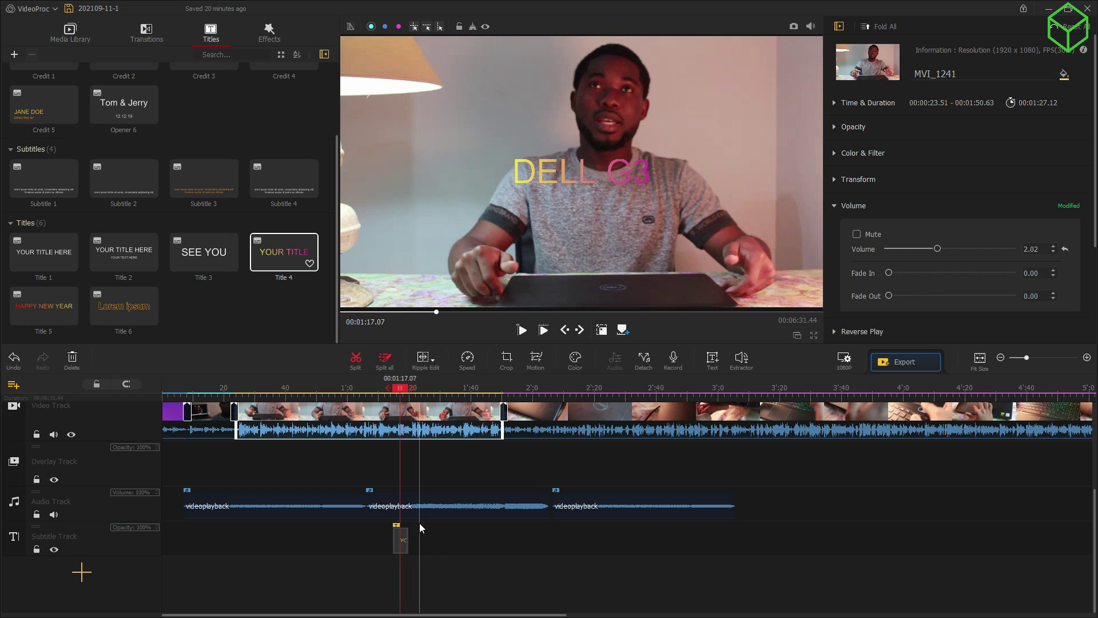
Reposition the DELL G3 title beside the speaker with vertical position 0.61 and horizontal position 0.16
{"action": "left_click", "coordinate": [404, 538]}
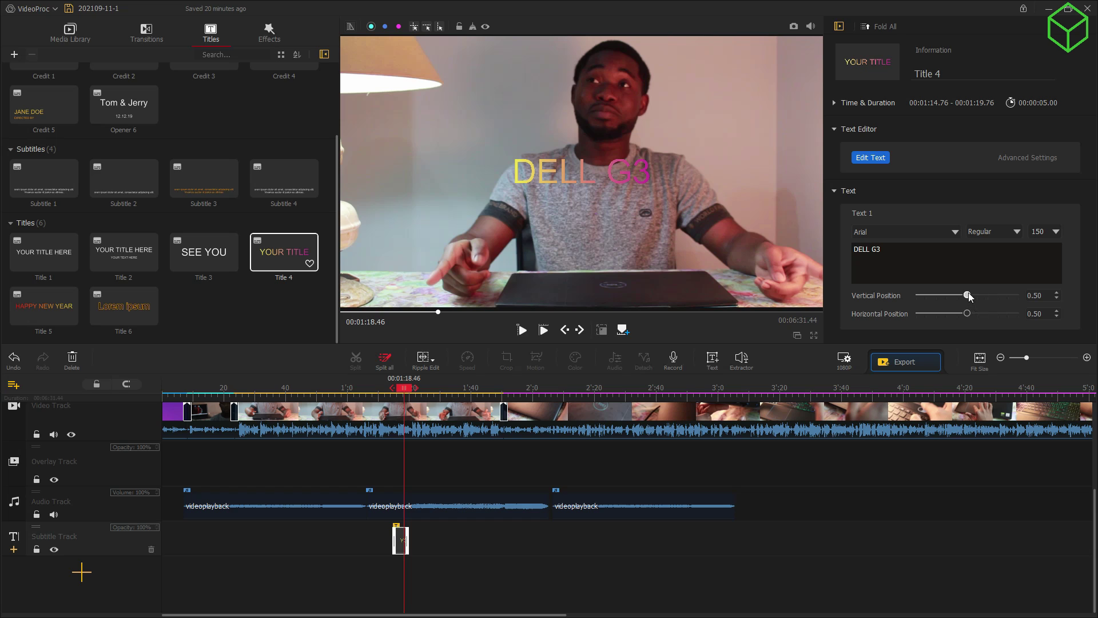
{"action": "left_click_drag", "start_coordinate": [968, 295], "coordinate": [928, 299]}
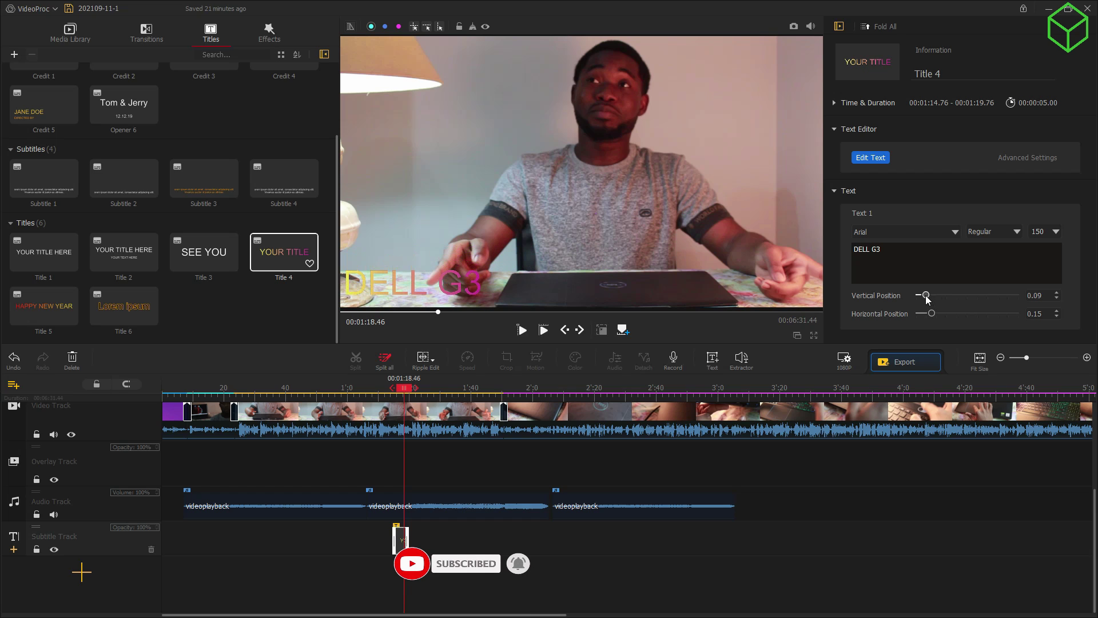
{"action": "left_click_drag", "start_coordinate": [928, 299], "coordinate": [981, 282]}
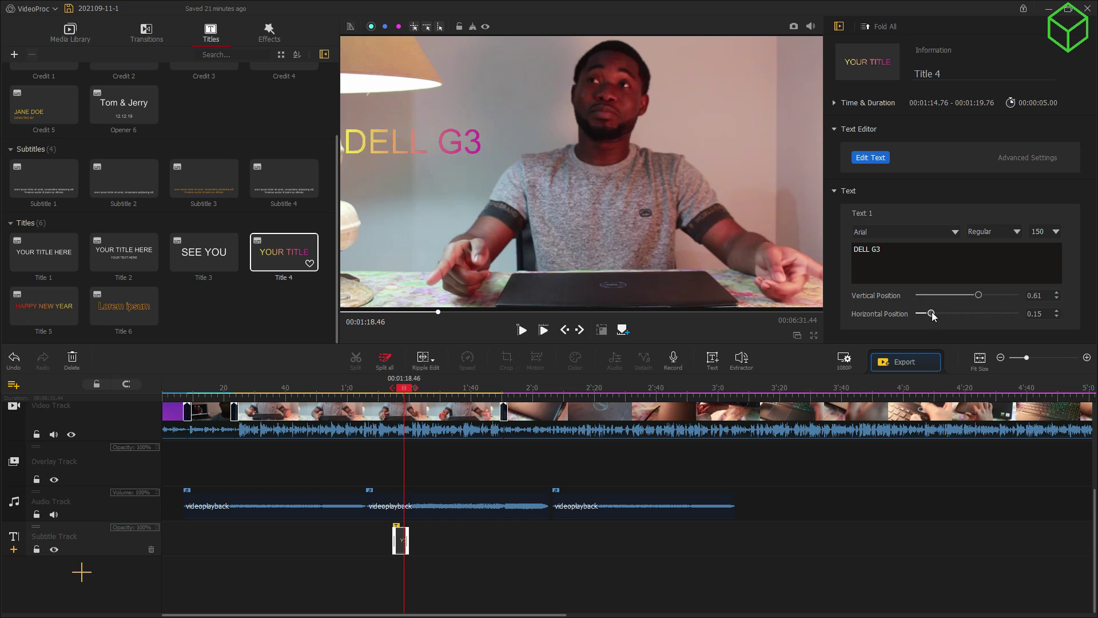
{"action": "mouse_move", "coordinate": [932, 316]}
{"action": "left_mouse_down"}
{"action": "mouse_move", "coordinate": [945, 314]}
{"action": "mouse_move", "coordinate": [933, 314]}
{"action": "left_mouse_up"}
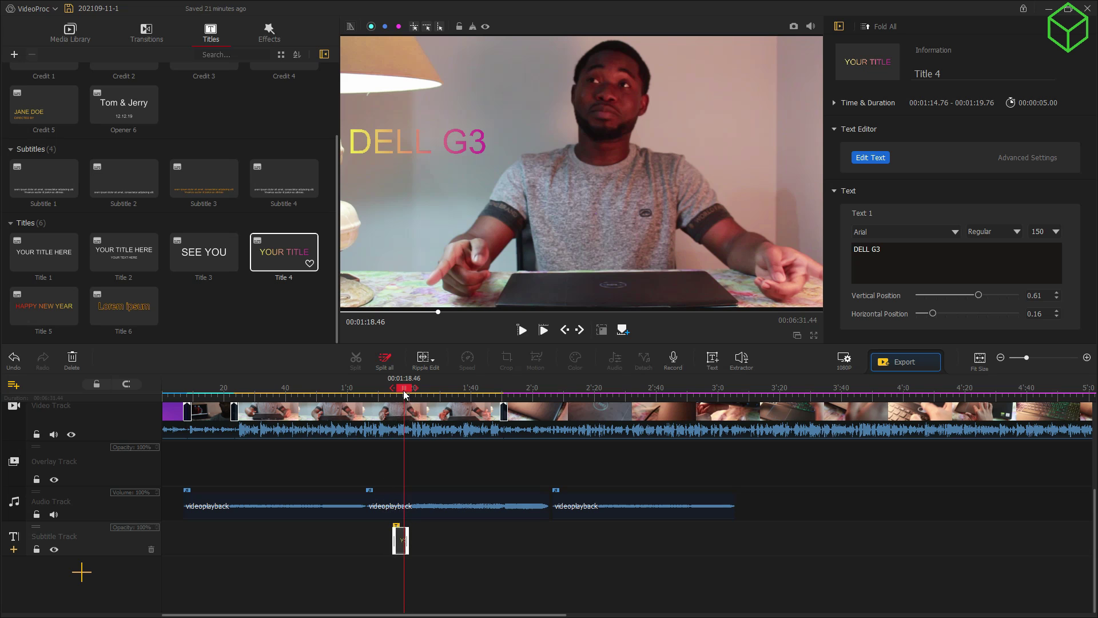
Review the timeline at about 4:00 and 2:19, and return to the media library
{"action": "left_click", "coordinate": [604, 389]}
{"action": "key", "text": "Right"}
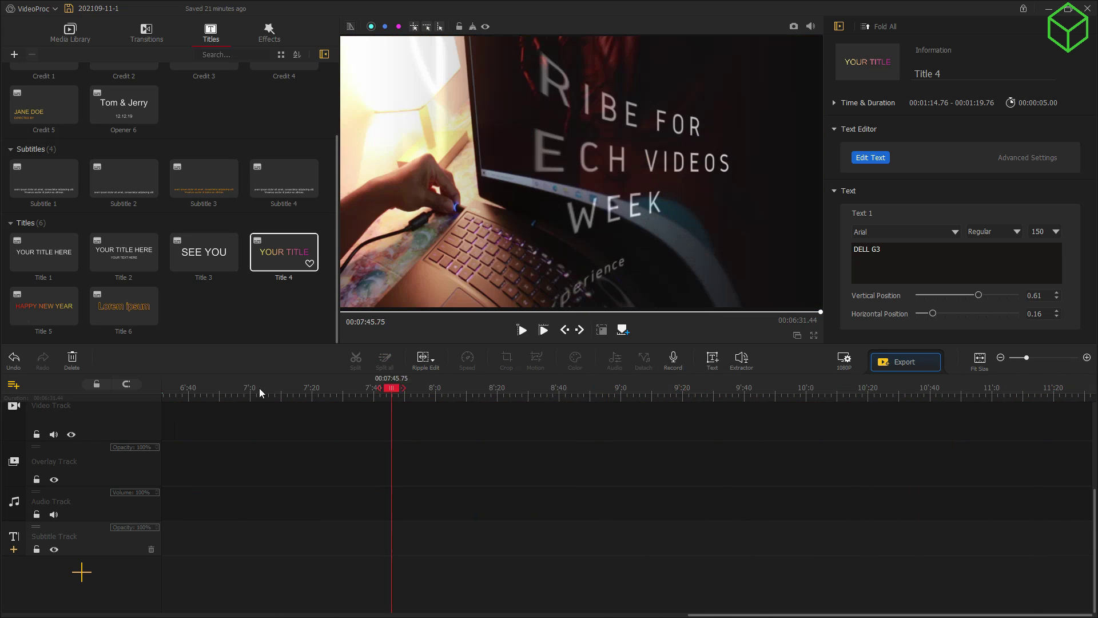
{"action": "left_click_drag", "start_coordinate": [259, 388], "coordinate": [904, 387]}
{"action": "left_click", "coordinate": [588, 517]}
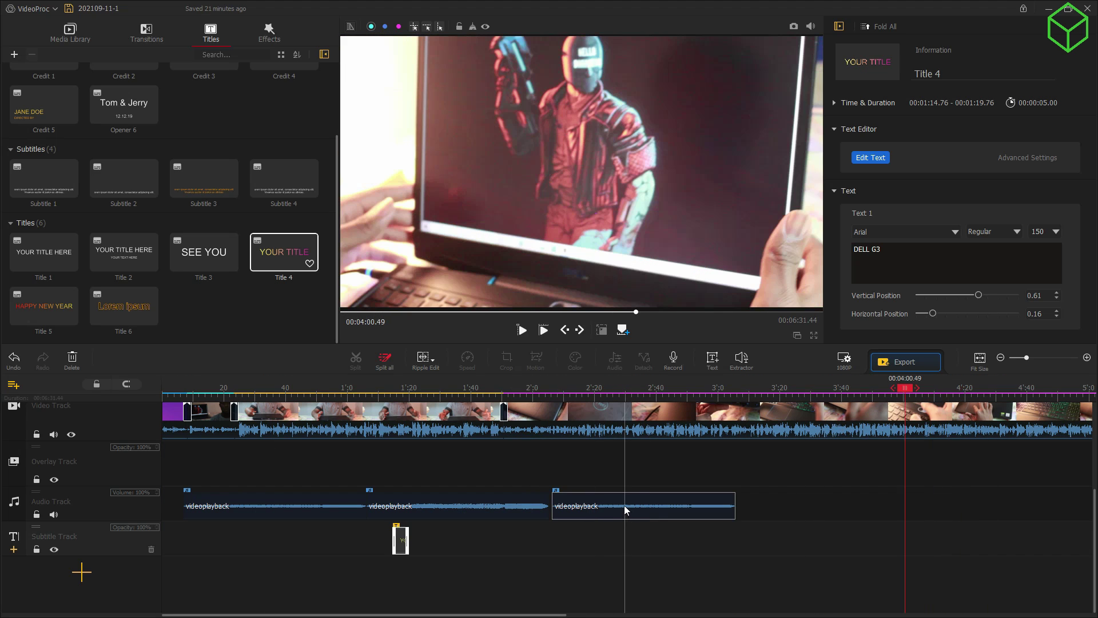
{"action": "left_click_drag", "start_coordinate": [904, 391], "coordinate": [593, 399]}
{"action": "left_click", "coordinate": [83, 31]}
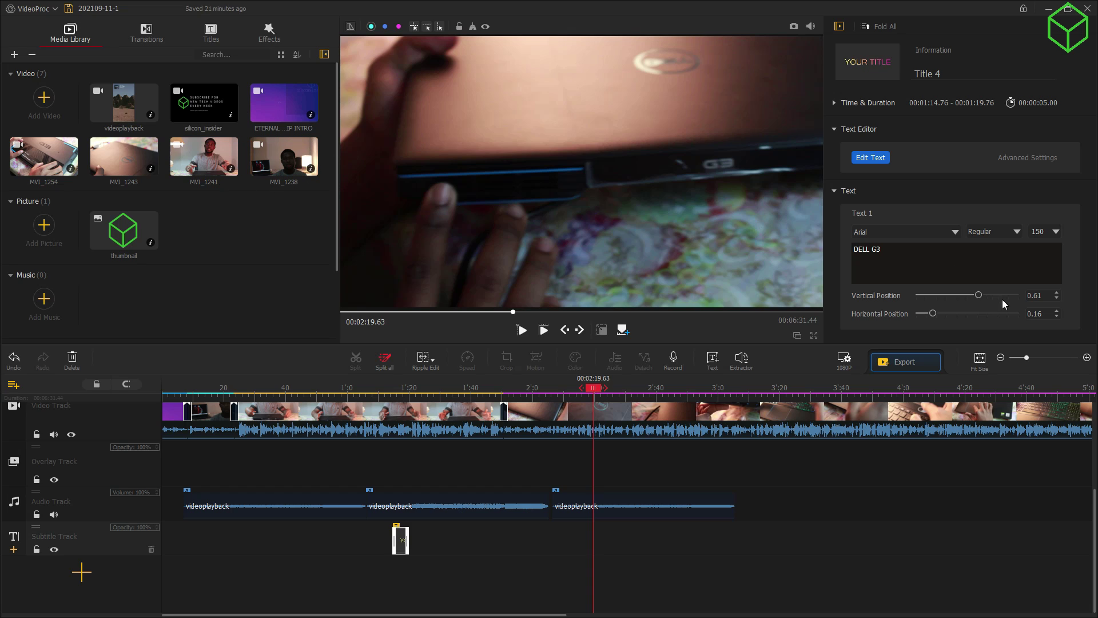
Save the project and configure its video export with High quality, the lossless High Quality Engine and the HEVC codec
{"action": "key", "text": "ctrl+s"}
{"action": "left_click", "coordinate": [908, 361]}
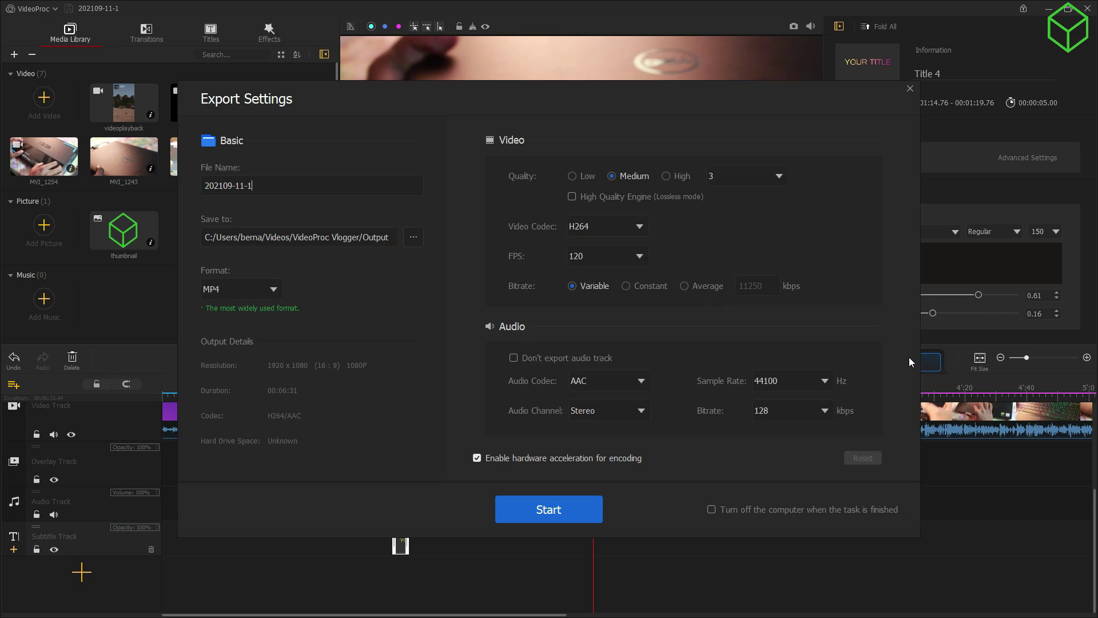
{"action": "left_click", "coordinate": [680, 176]}
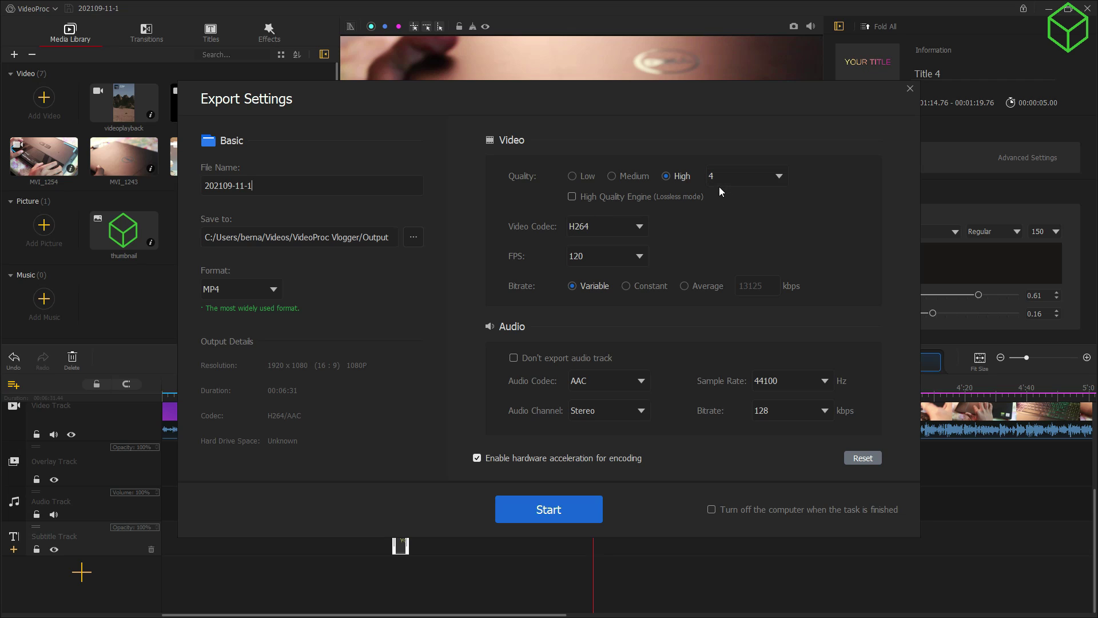
{"action": "left_click", "coordinate": [588, 201]}
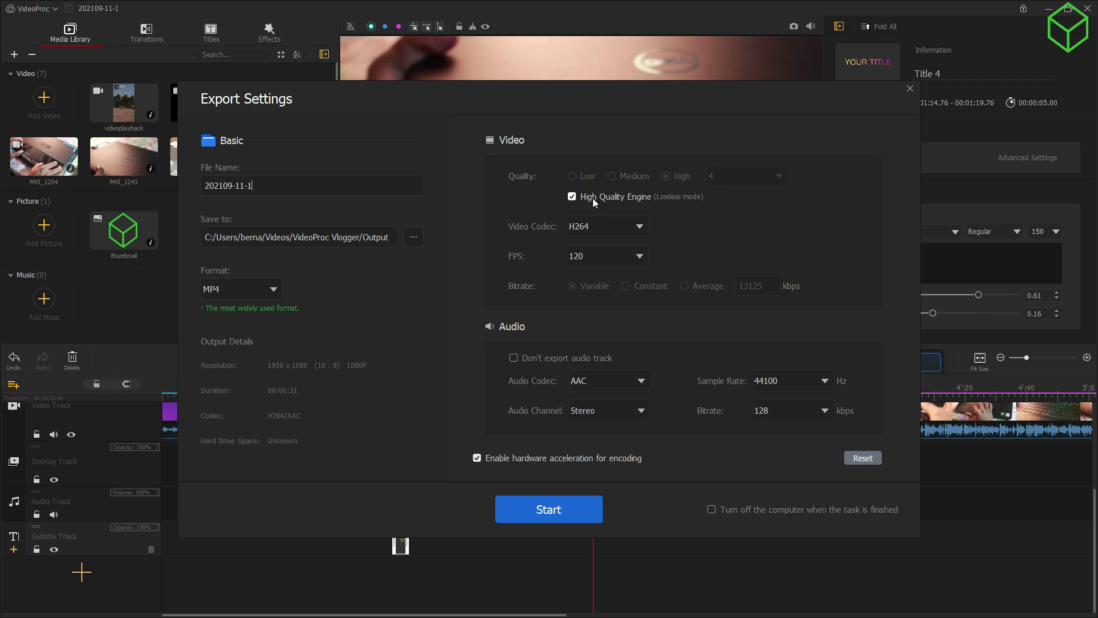
{"action": "left_click", "coordinate": [630, 228]}
{"action": "left_click", "coordinate": [616, 250]}
Name the output file "DELL G3", keep the MP4 format and start the export
{"action": "double_click", "coordinate": [226, 187]}
{"action": "left_click", "coordinate": [233, 190]}
{"action": "left_click_drag", "start_coordinate": [253, 188], "coordinate": [187, 182]}
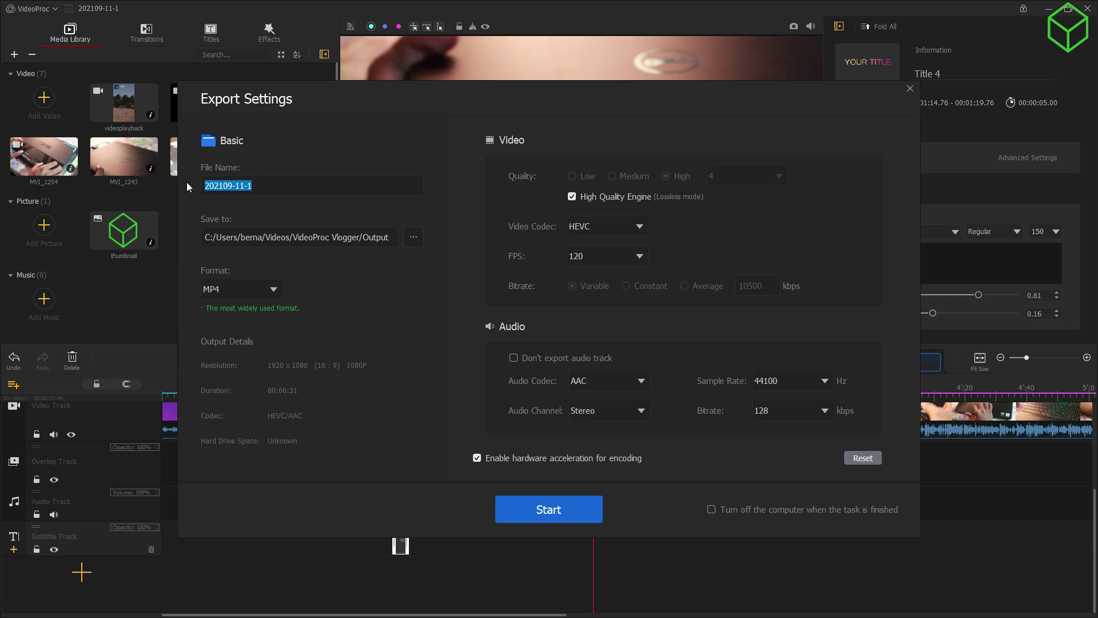
{"action": "type", "text": "DELL G3"}
{"action": "left_click", "coordinate": [262, 289]}
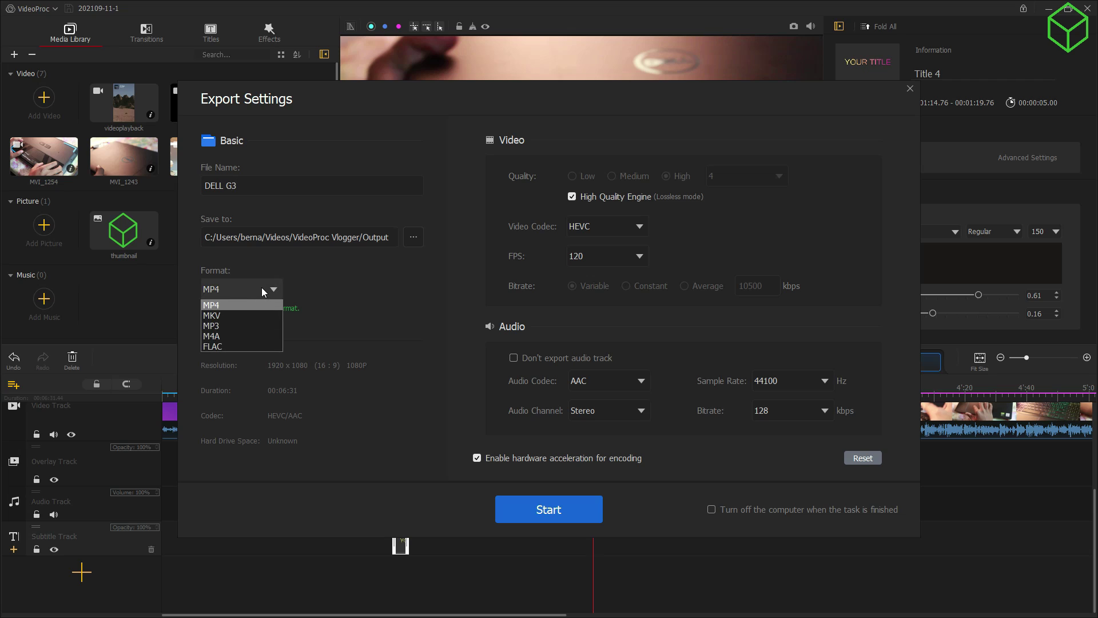
{"action": "left_click", "coordinate": [260, 289]}
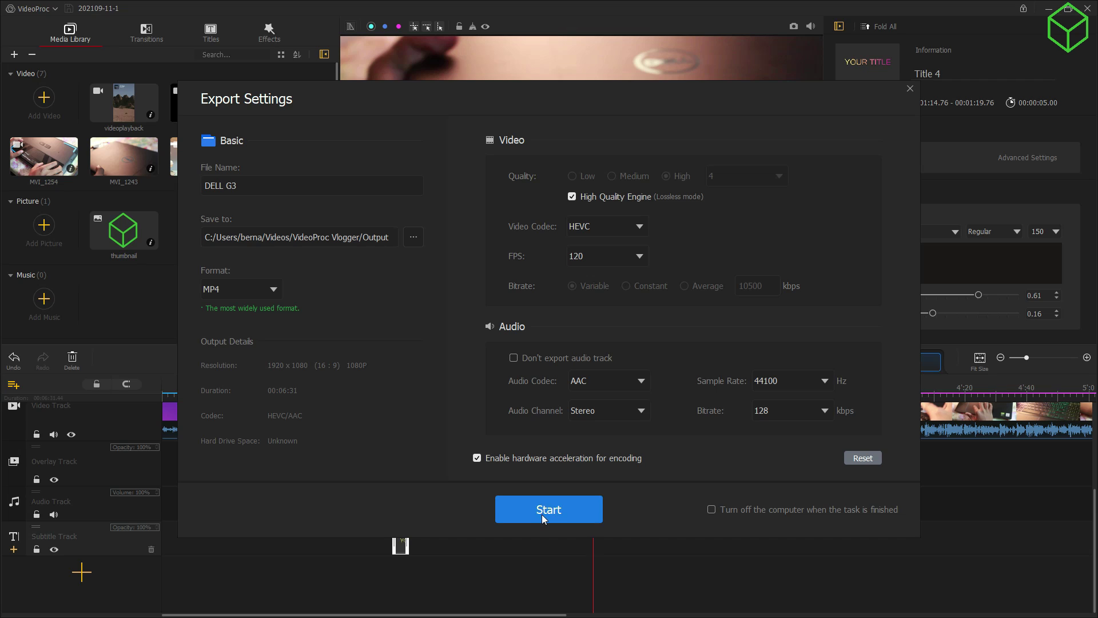
{"action": "left_click", "coordinate": [531, 504]}
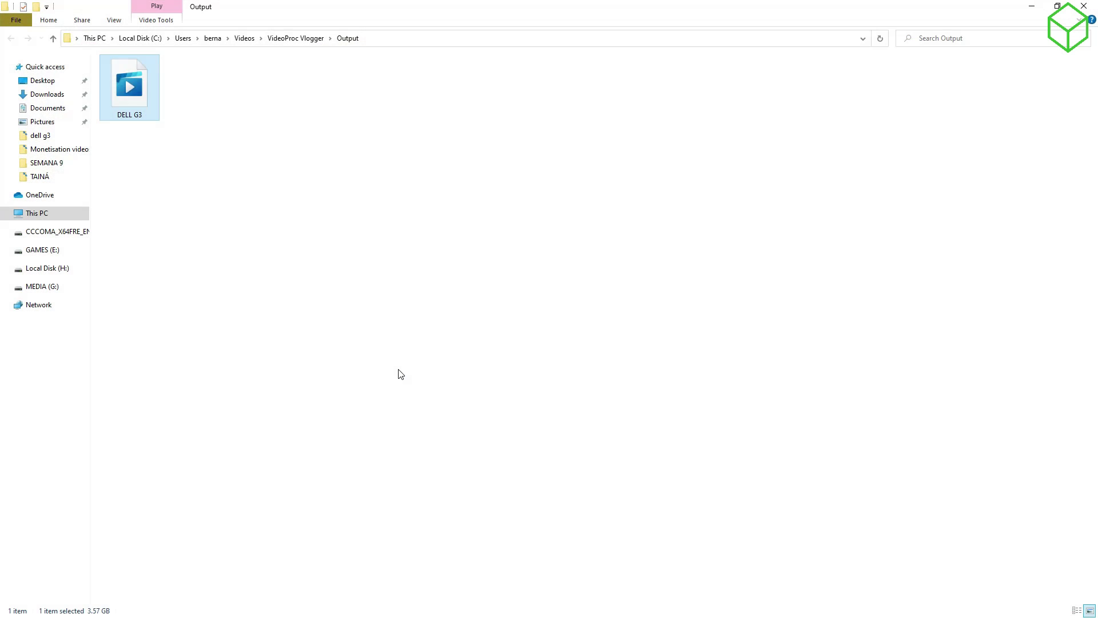
Open the exported DELL G3 video from the Output folder with VLC media player
{"action": "left_click", "coordinate": [360, 260]}
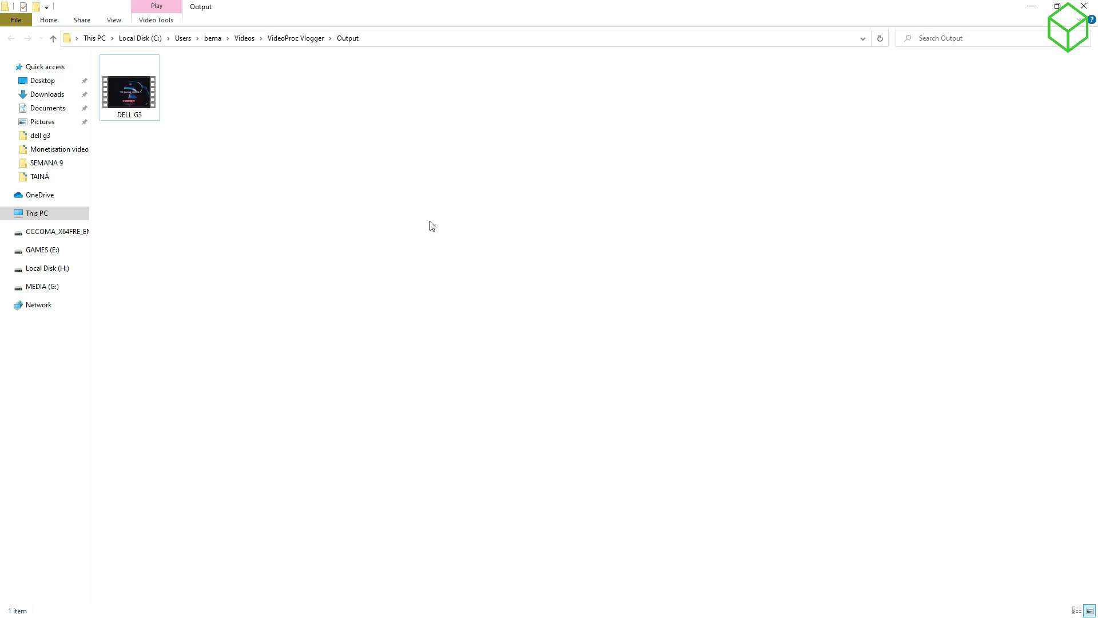
{"action": "double_click", "coordinate": [134, 95]}
{"action": "left_click", "coordinate": [502, 278]}
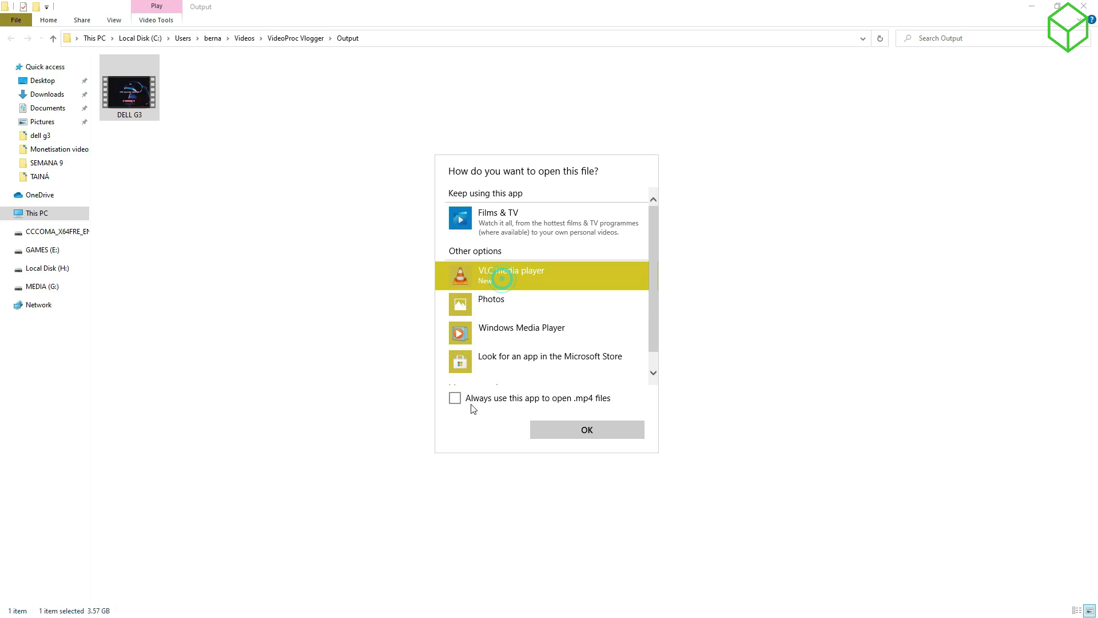
{"action": "left_click", "coordinate": [573, 435]}
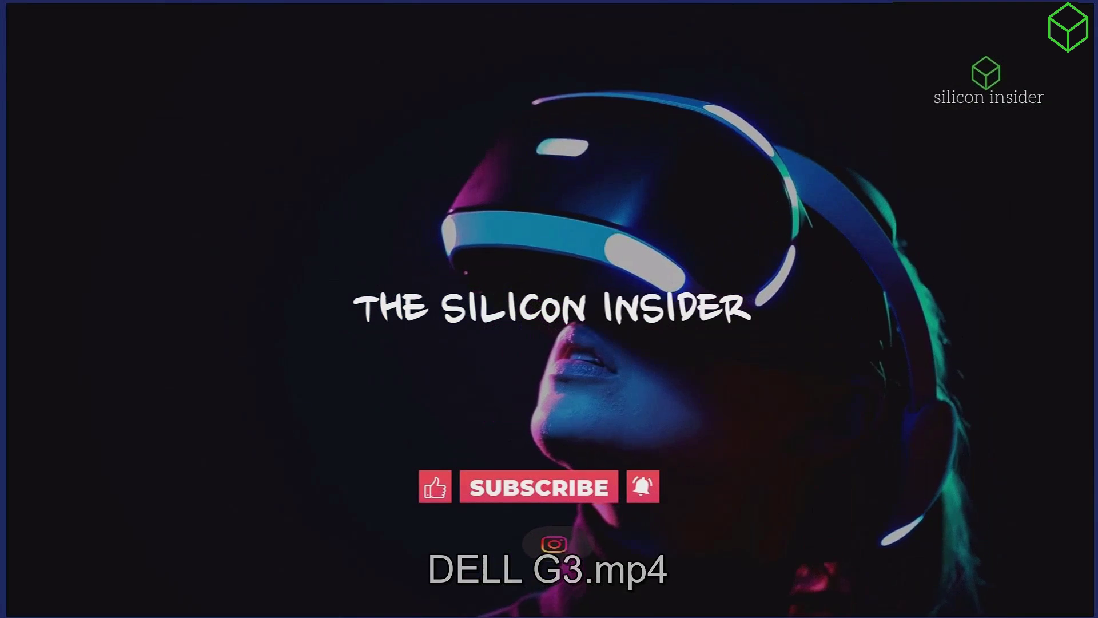
Play the exported video full screen and raise the playback volume to 125%
{"action": "double_click", "coordinate": [767, 368]}
{"action": "double_click", "coordinate": [696, 395]}
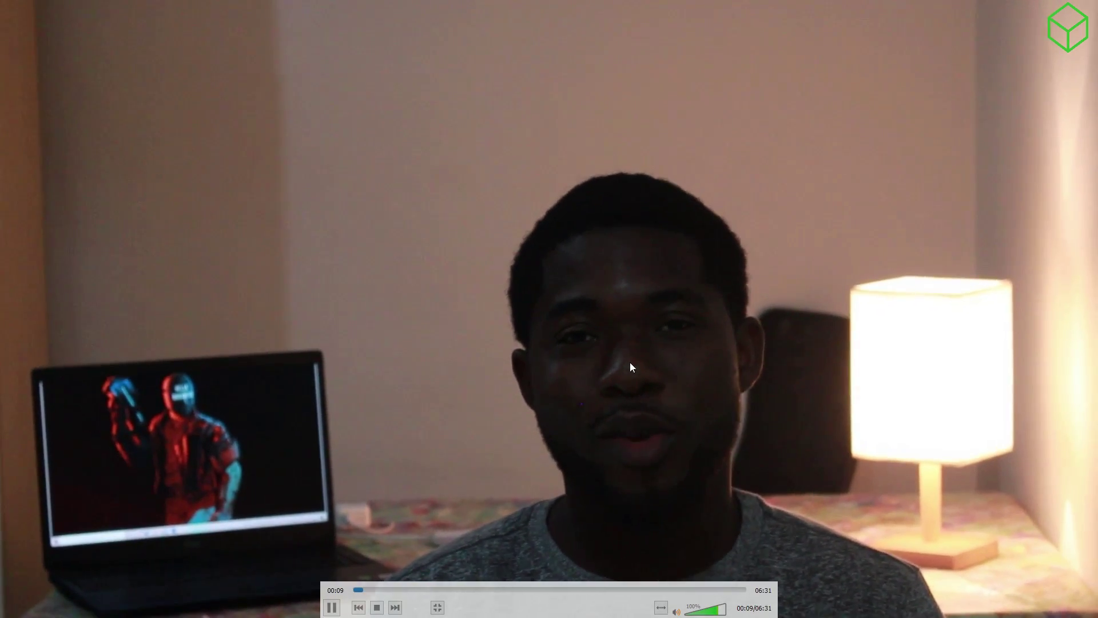
{"action": "scroll", "coordinate": [630, 362], "scroll_direction": "up", "scroll_amount": 3}
{"action": "scroll", "coordinate": [633, 355], "scroll_direction": "up", "scroll_amount": 15}
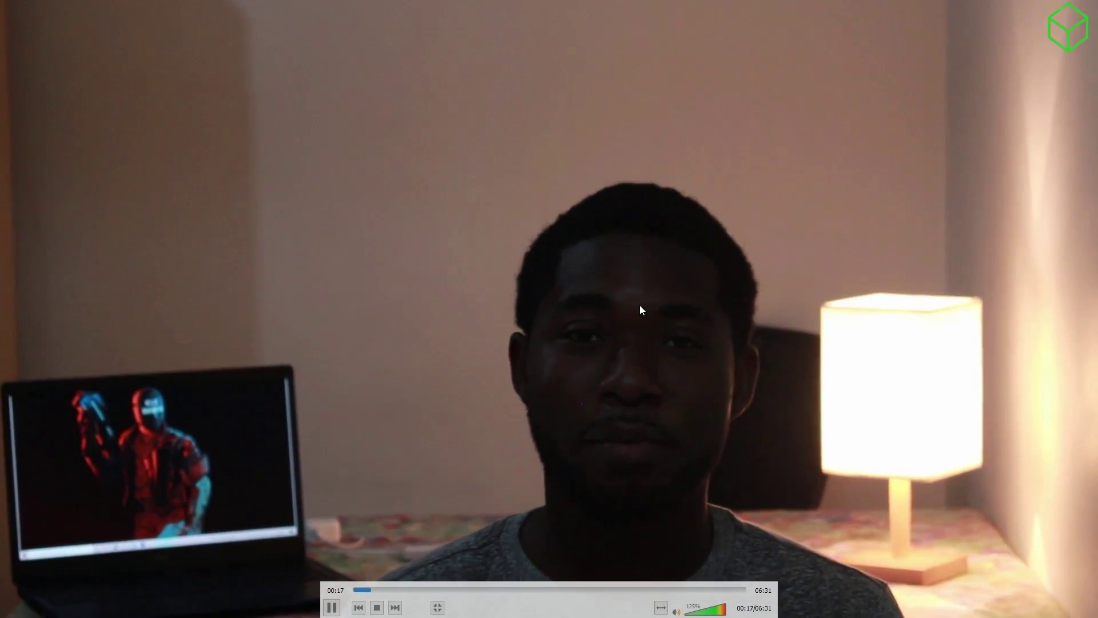
Check the video's first transition in full screen, return to windowed view, and pause and close the player
{"action": "double_click", "coordinate": [519, 248]}
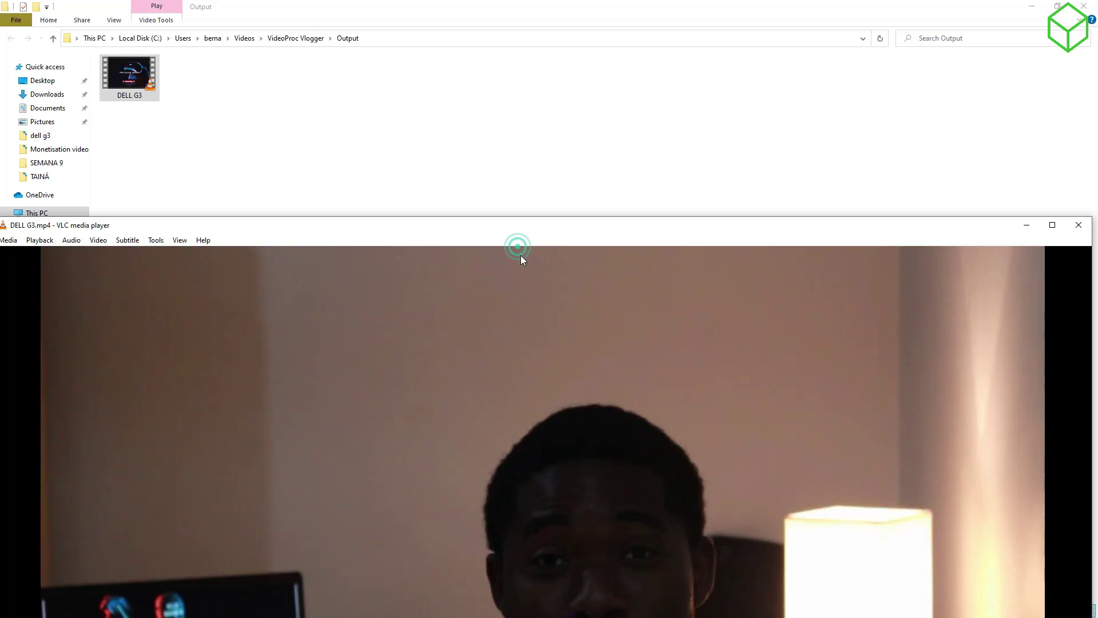
{"action": "double_click", "coordinate": [520, 250]}
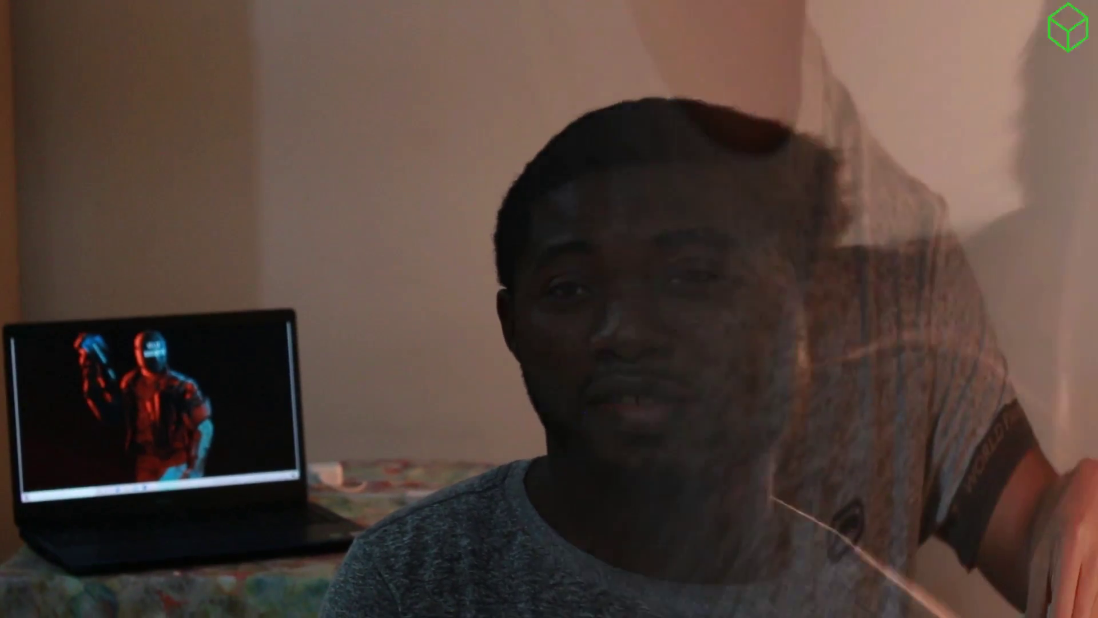
{"action": "double_click", "coordinate": [540, 329]}
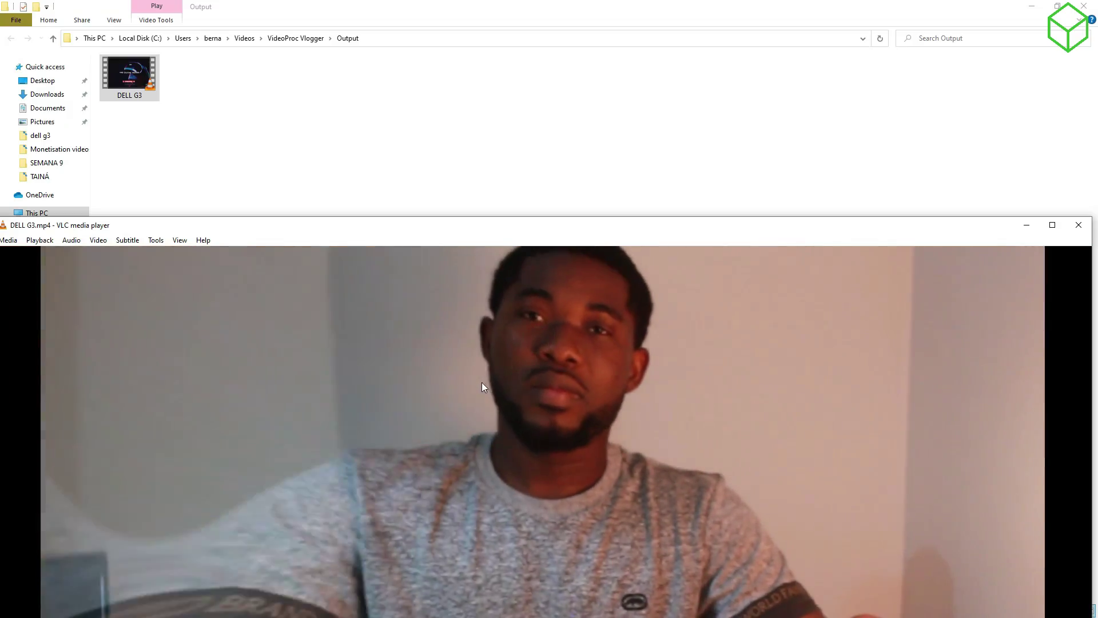
{"action": "key", "text": "space"}
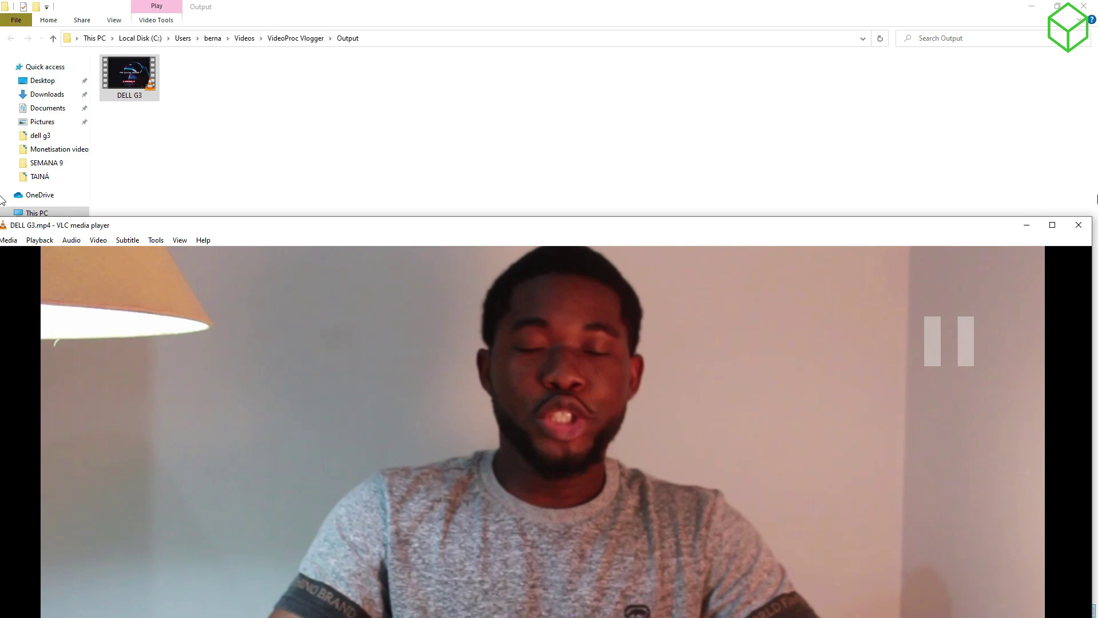
{"action": "left_click", "coordinate": [1079, 227]}
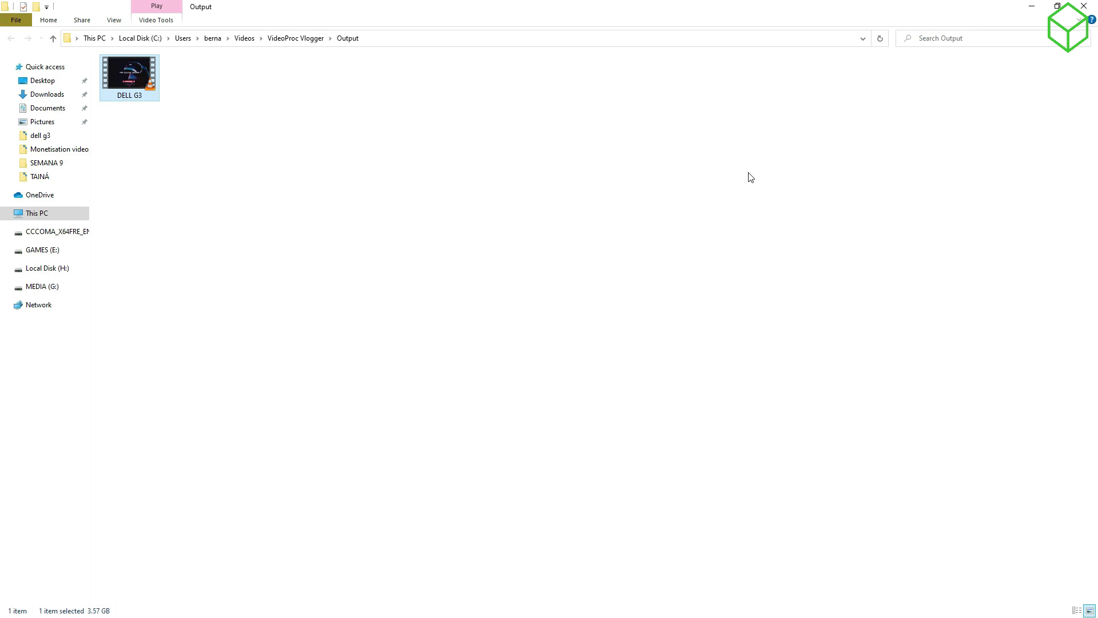
{"action": "right_click", "coordinate": [276, 99]}
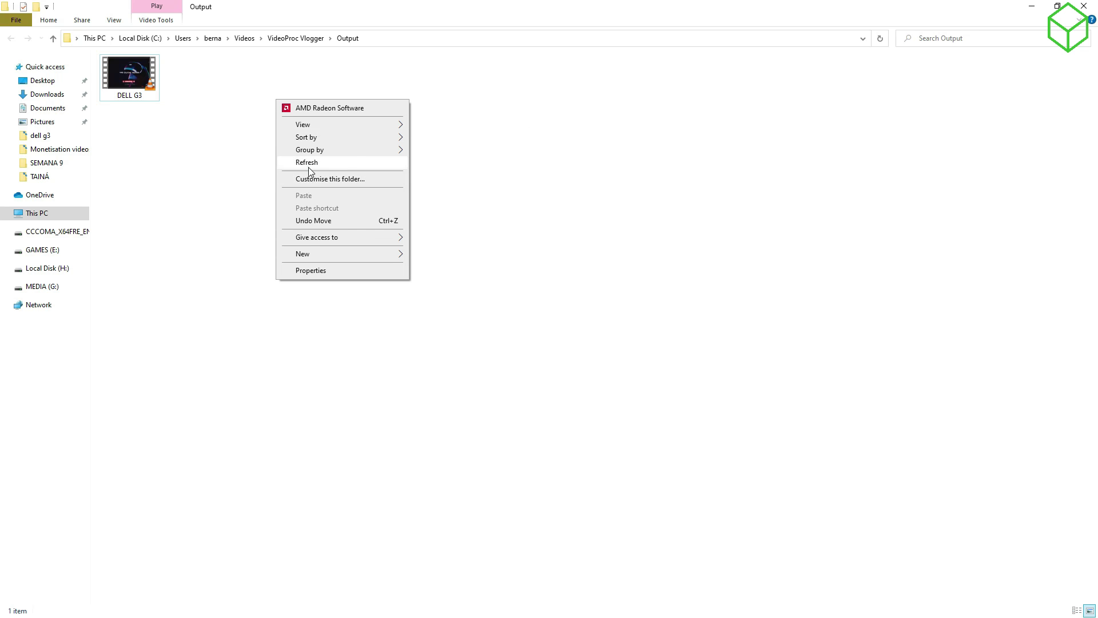
{"action": "left_click", "coordinate": [309, 163]}
{"action": "right_click", "coordinate": [312, 171]}
{"action": "left_click", "coordinate": [337, 229]}
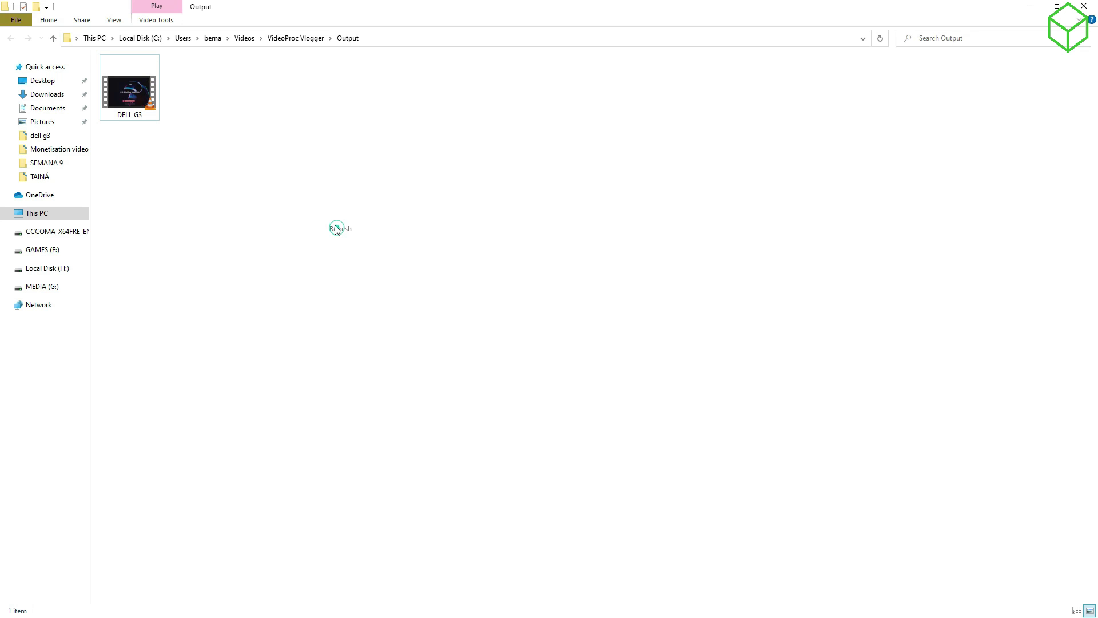
{"action": "right_click", "coordinate": [346, 261]}
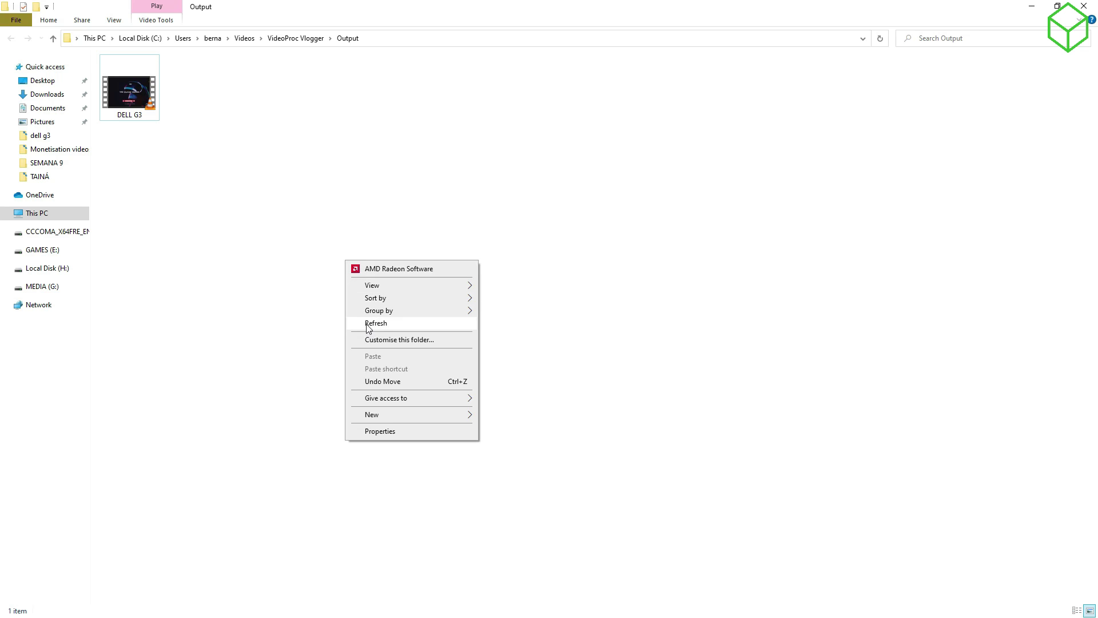
{"action": "left_click", "coordinate": [369, 323]}
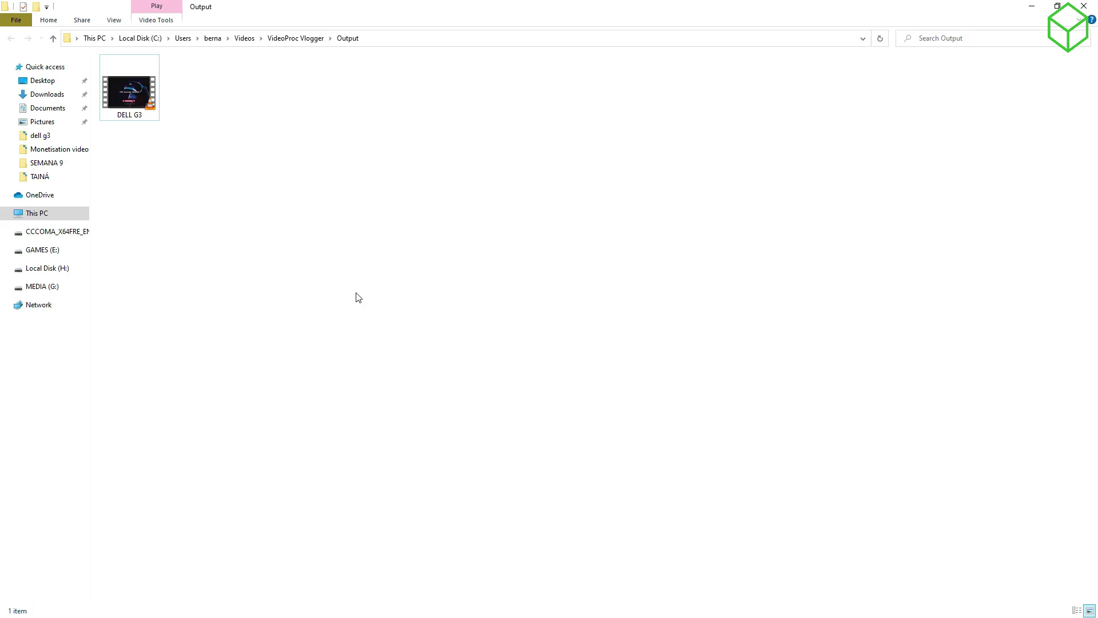